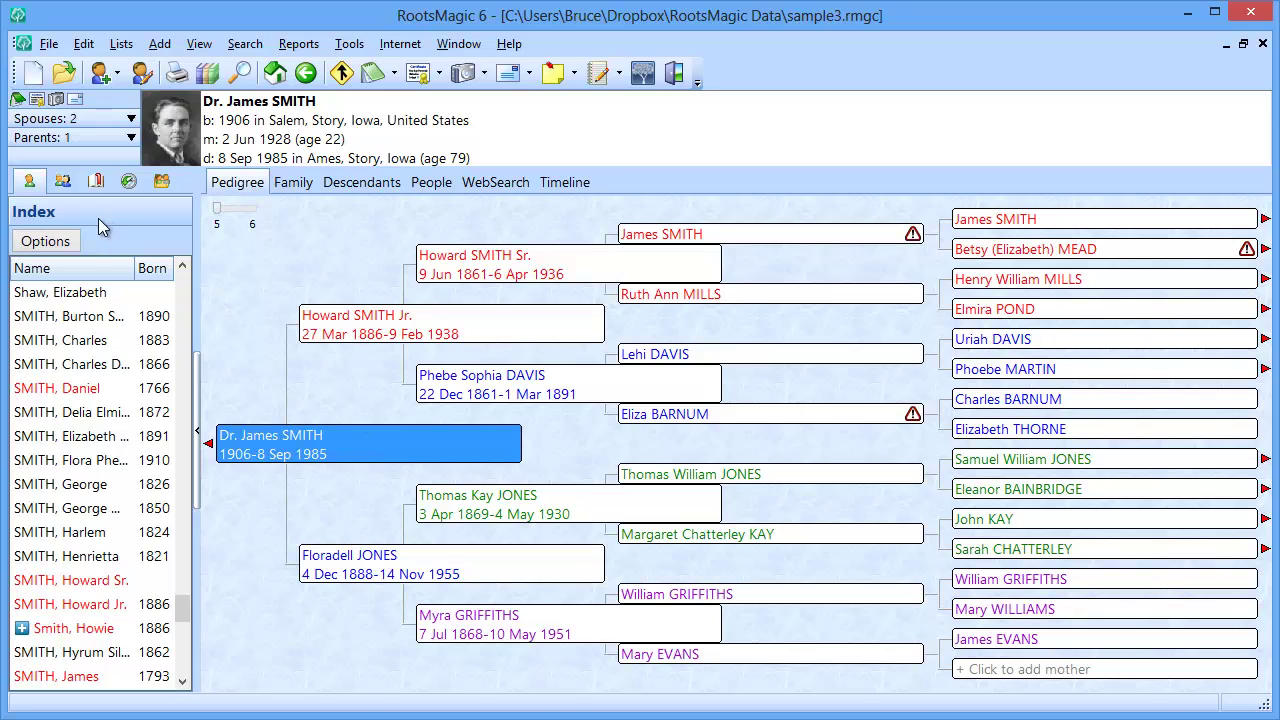
Switch the sidebar to the Groups view and open the manager for named groups.
click(162, 182)
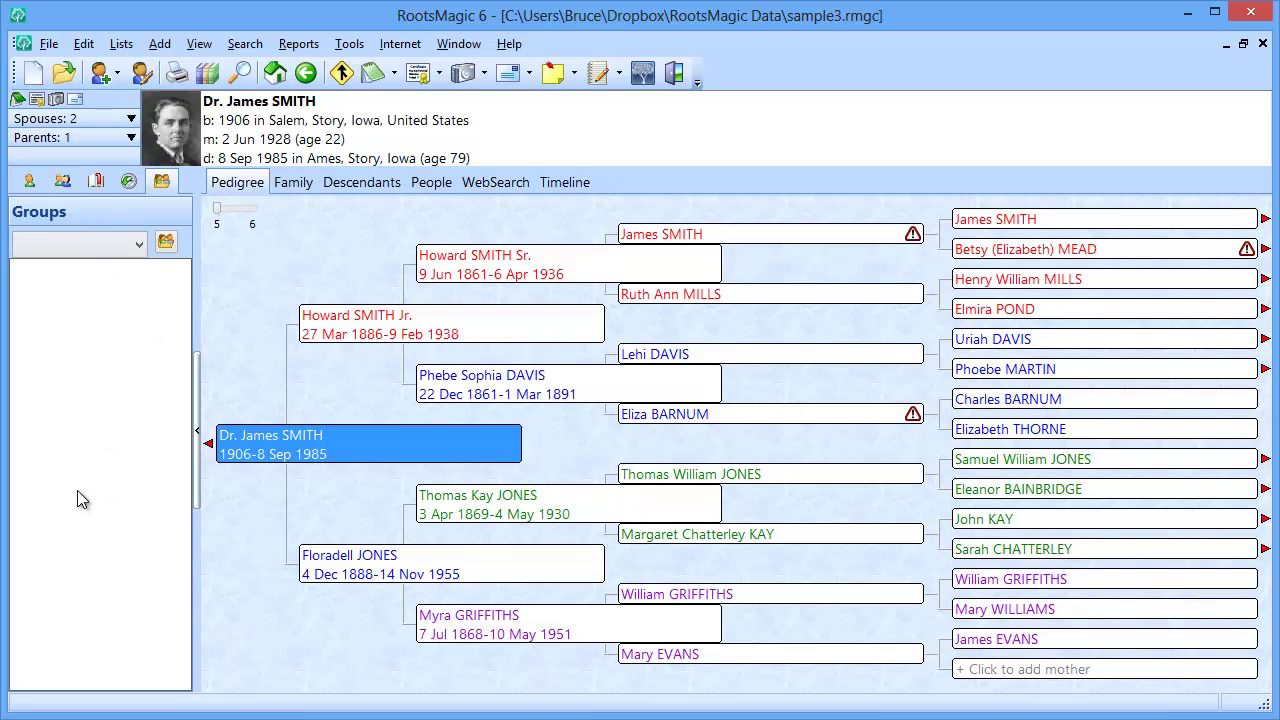
click(197, 393)
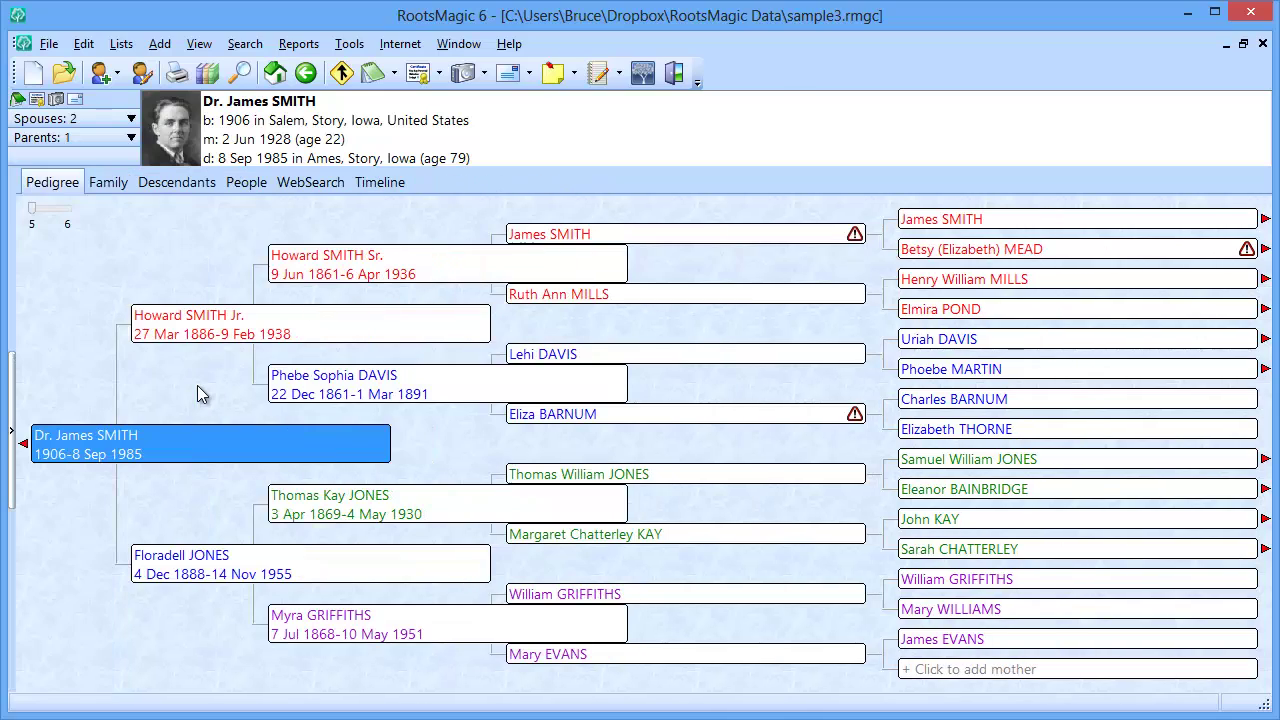
click(12, 400)
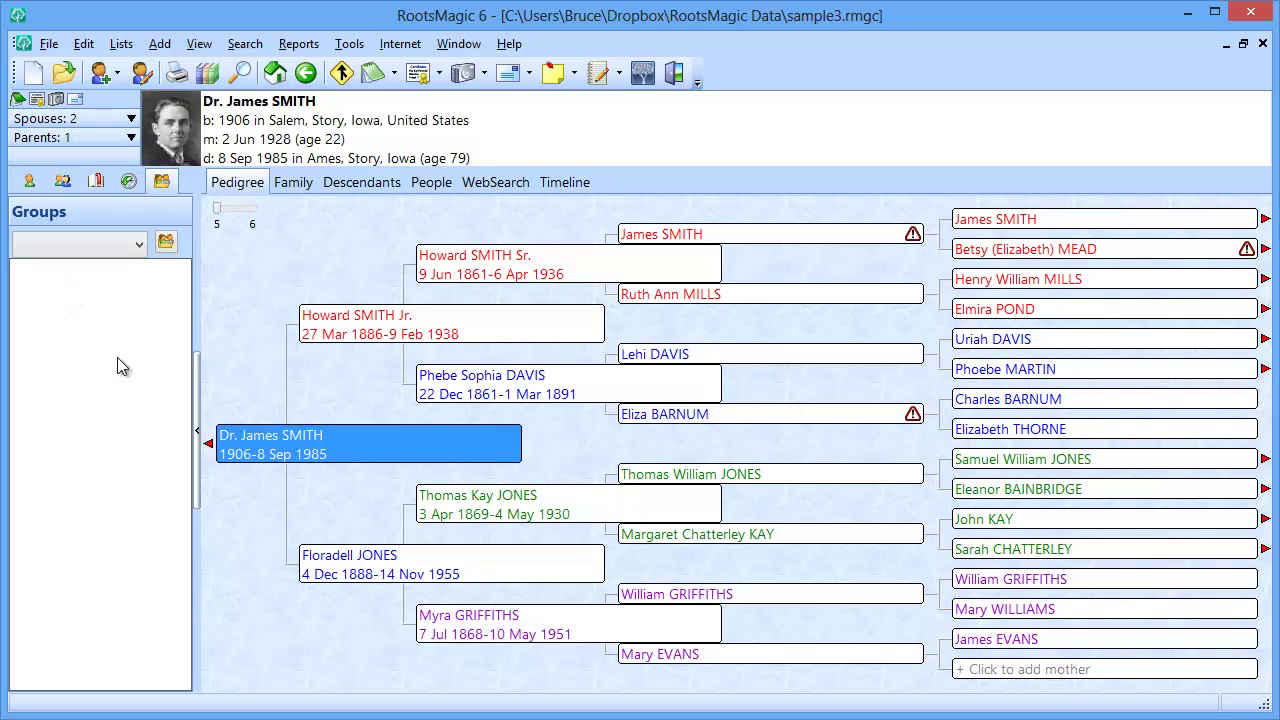
click(166, 245)
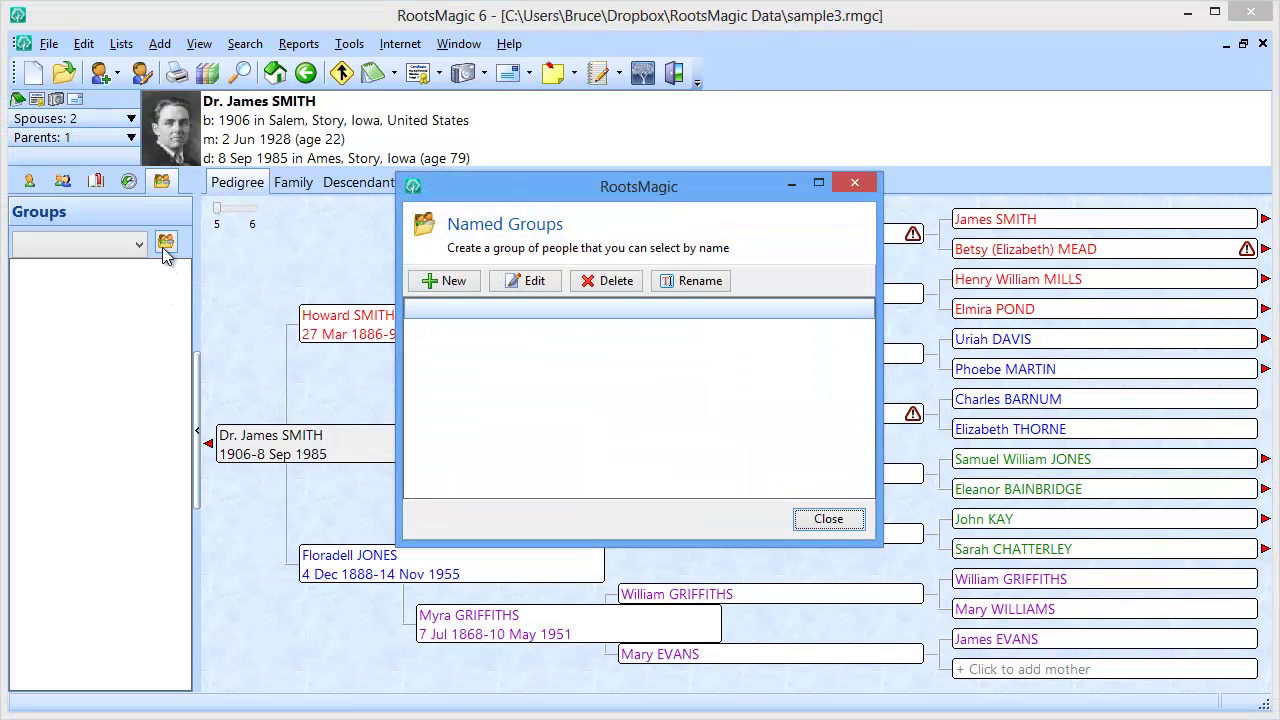
Start a new named group and mark the second, fifth, seventh, ninth, tenth and twelfth people in the list.
click(430, 283)
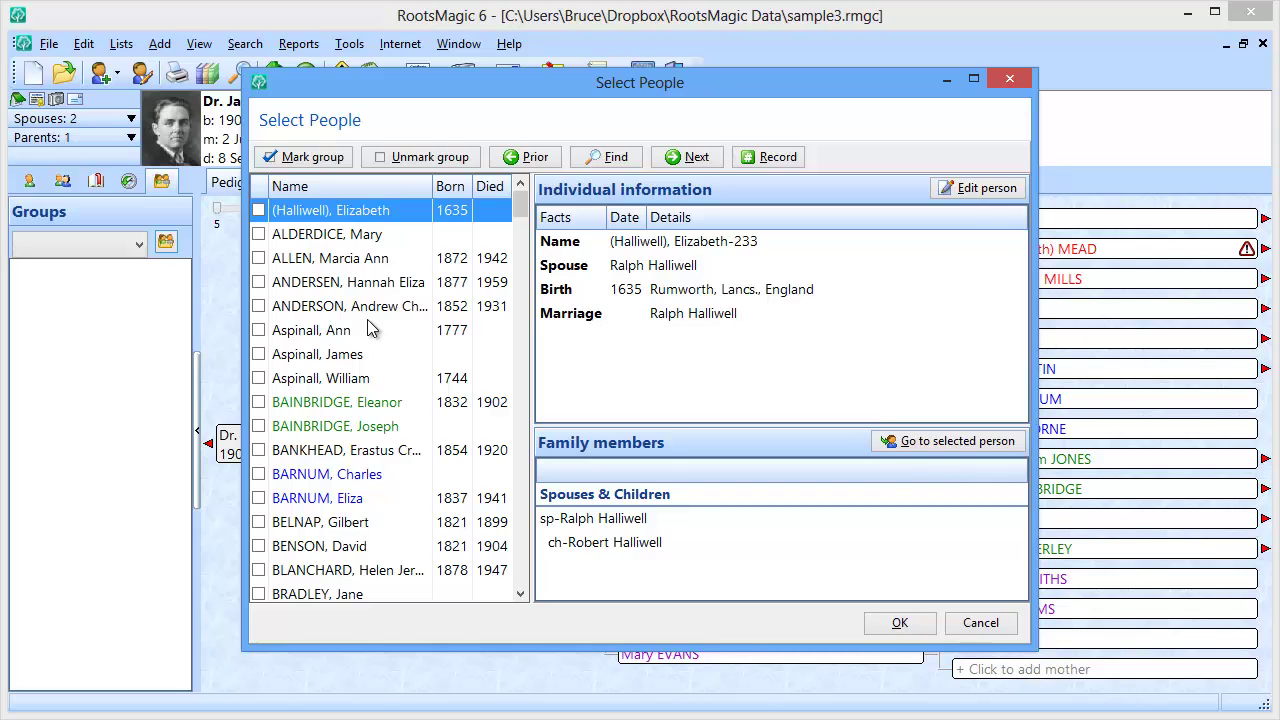
click(258, 236)
click(259, 306)
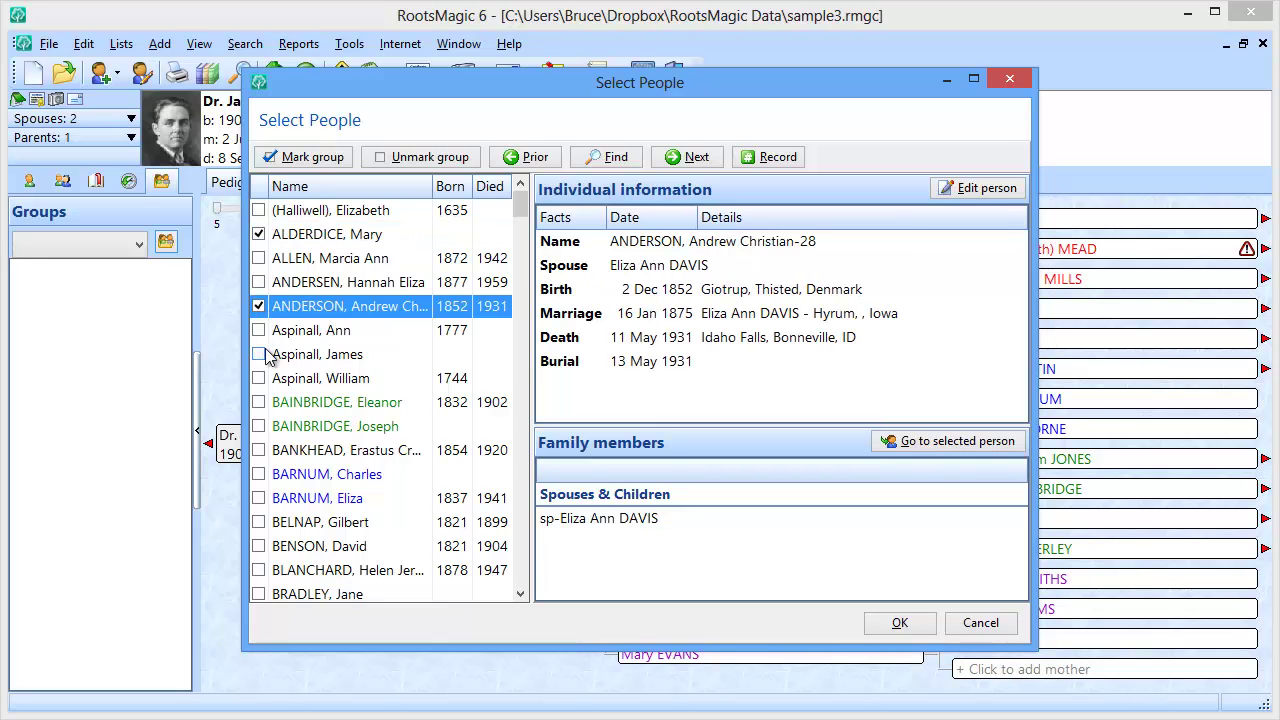
click(259, 355)
click(259, 402)
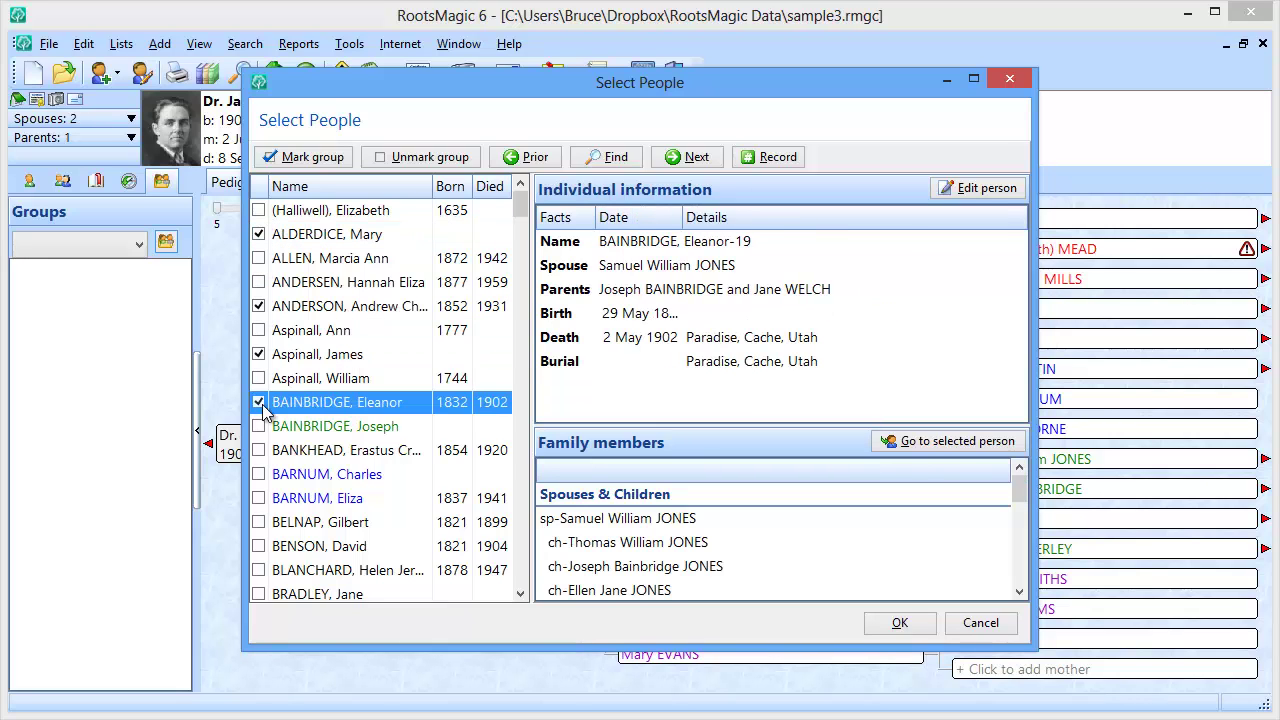
click(259, 426)
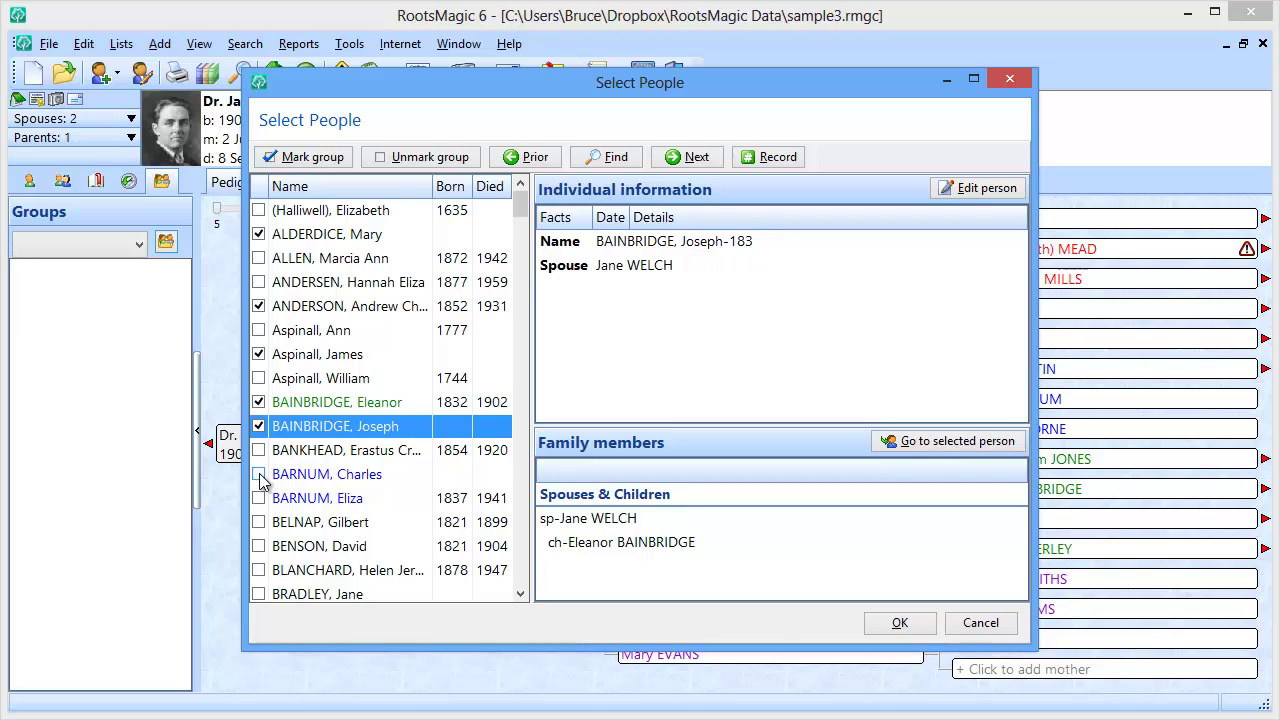
click(259, 476)
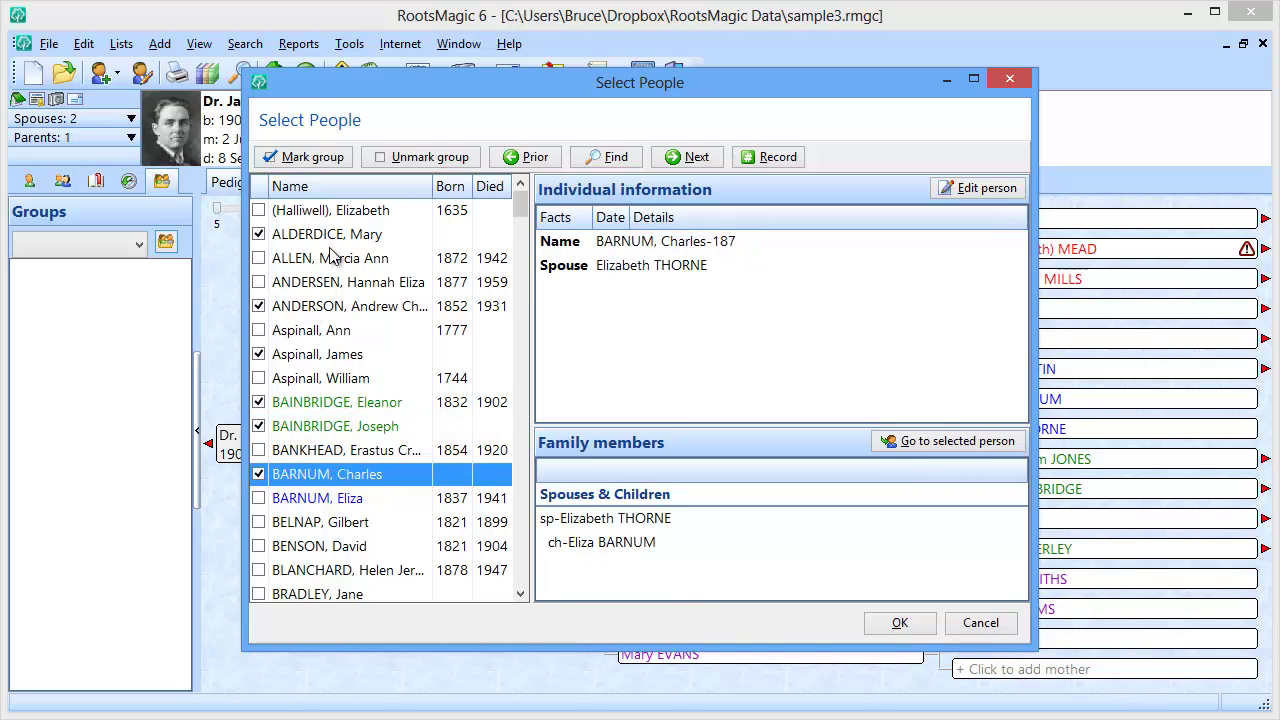
Confirm the marked people and name the new group "Random People".
click(897, 623)
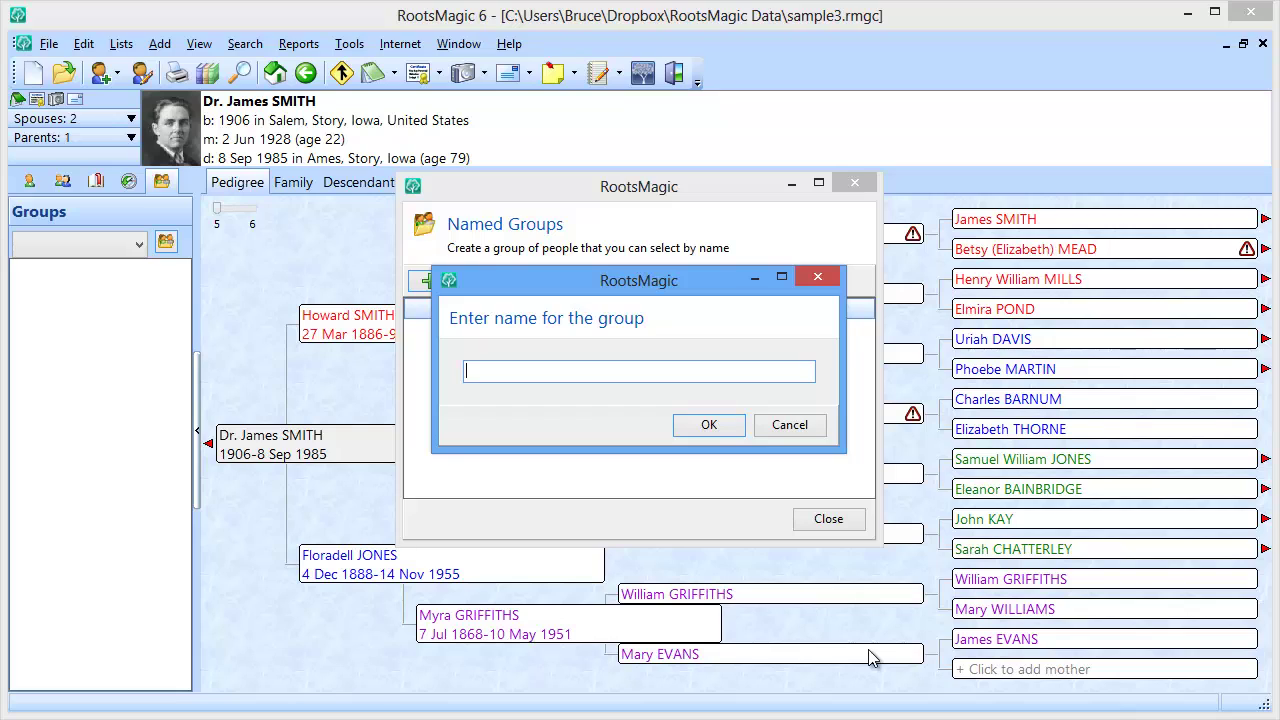
text(Random People)
click(706, 426)
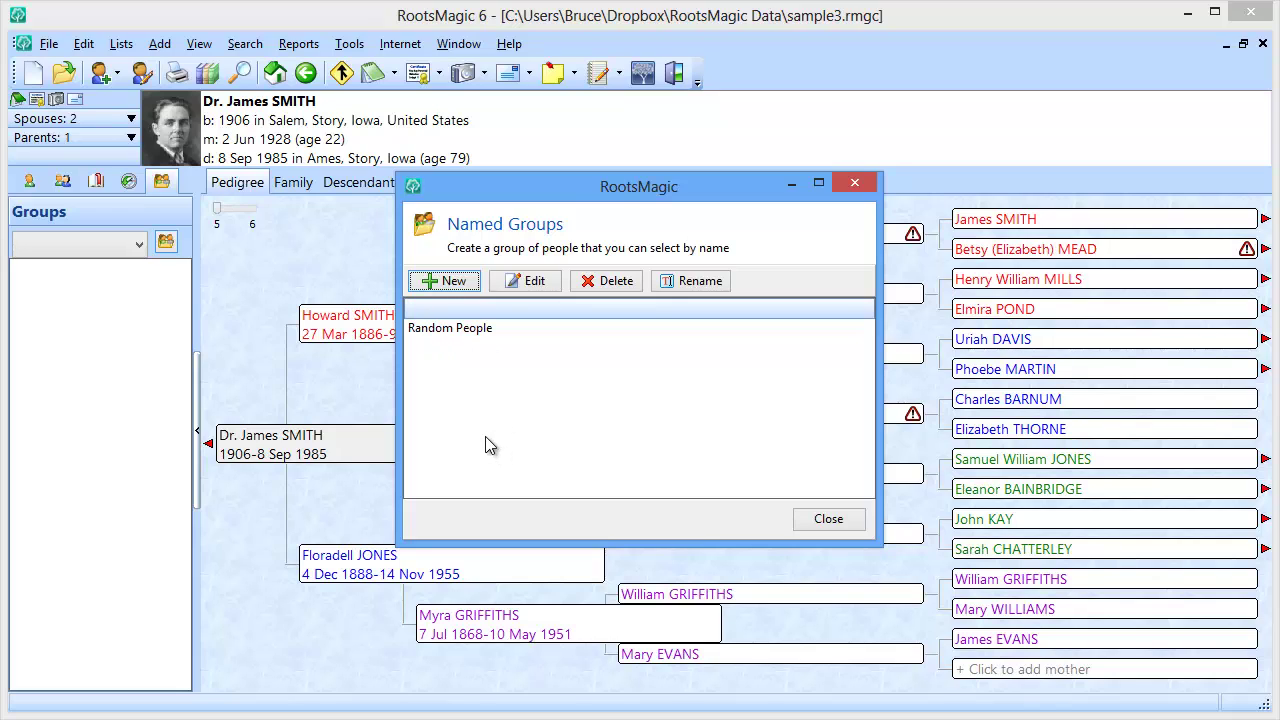
Reopen the Random People group to review its marked members, leaving the selection as it is.
click(441, 336)
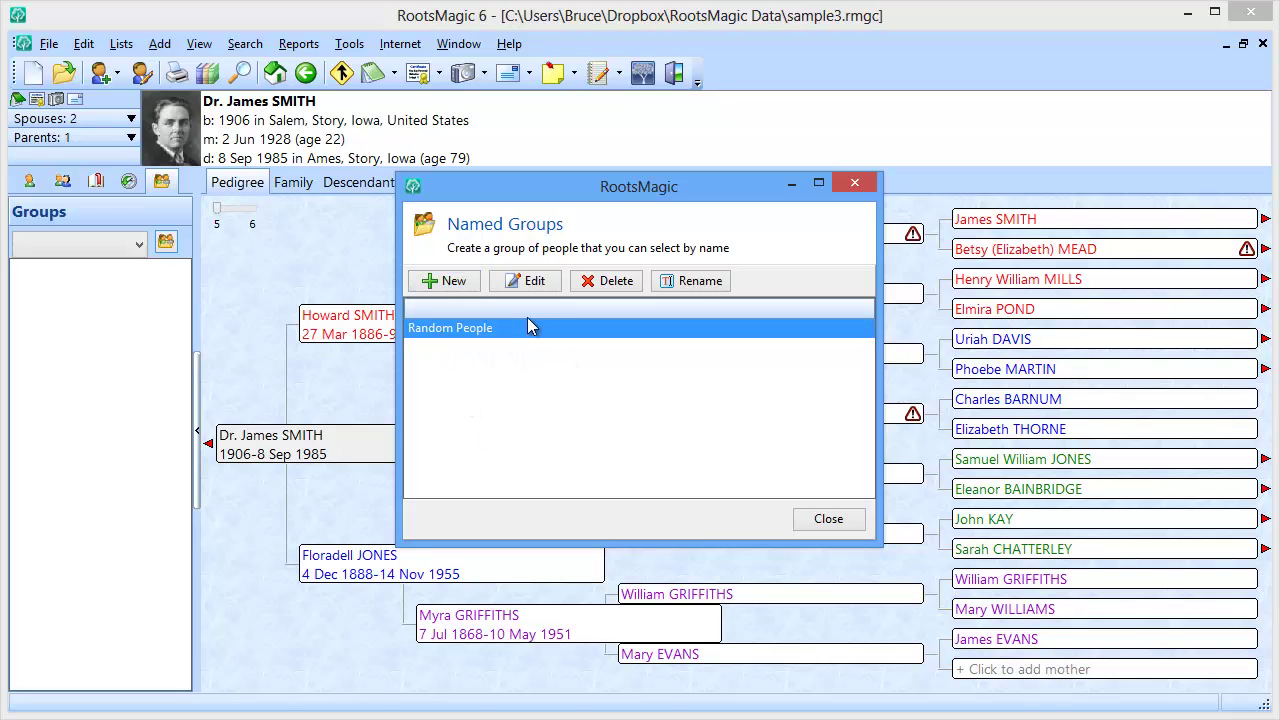
click(529, 284)
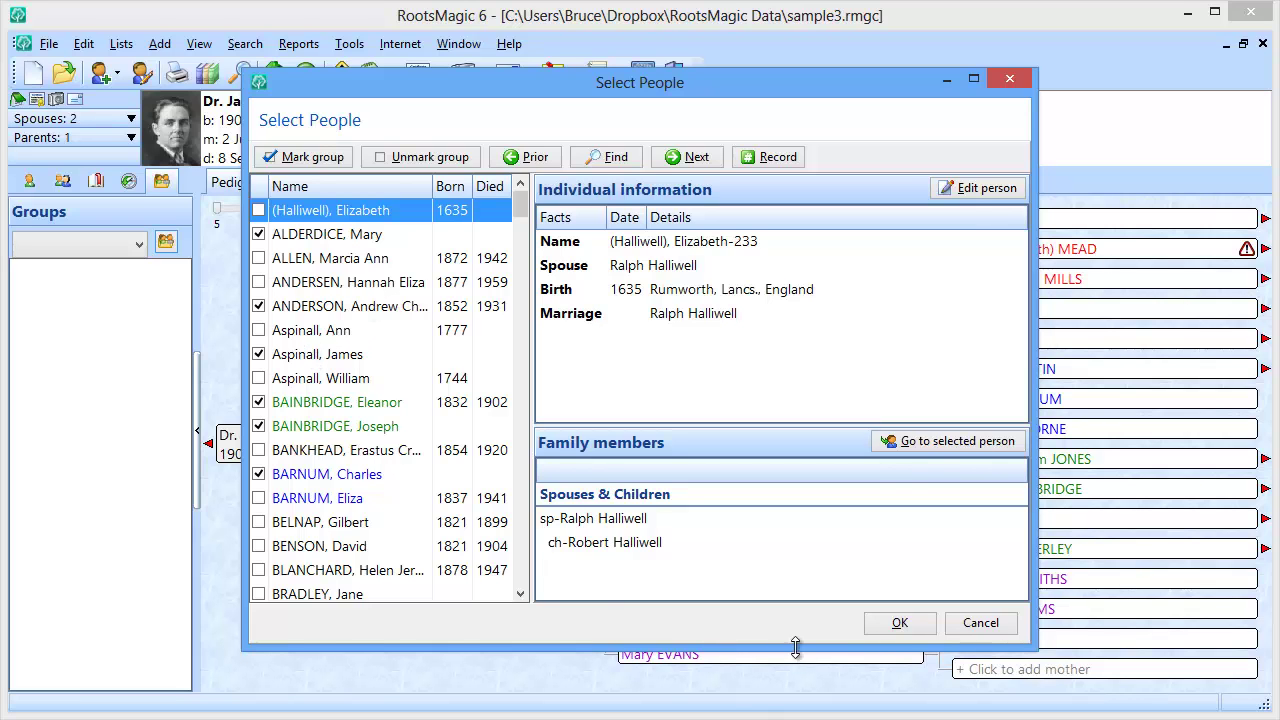
click(898, 623)
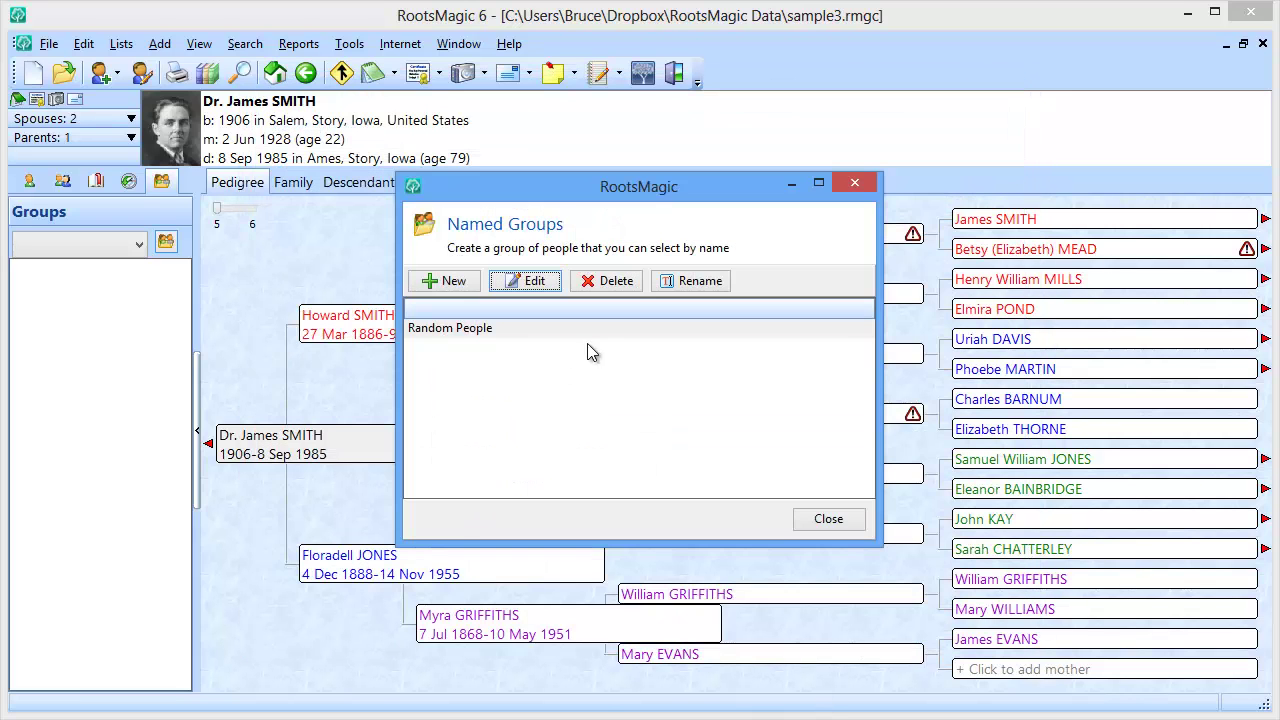
click(523, 330)
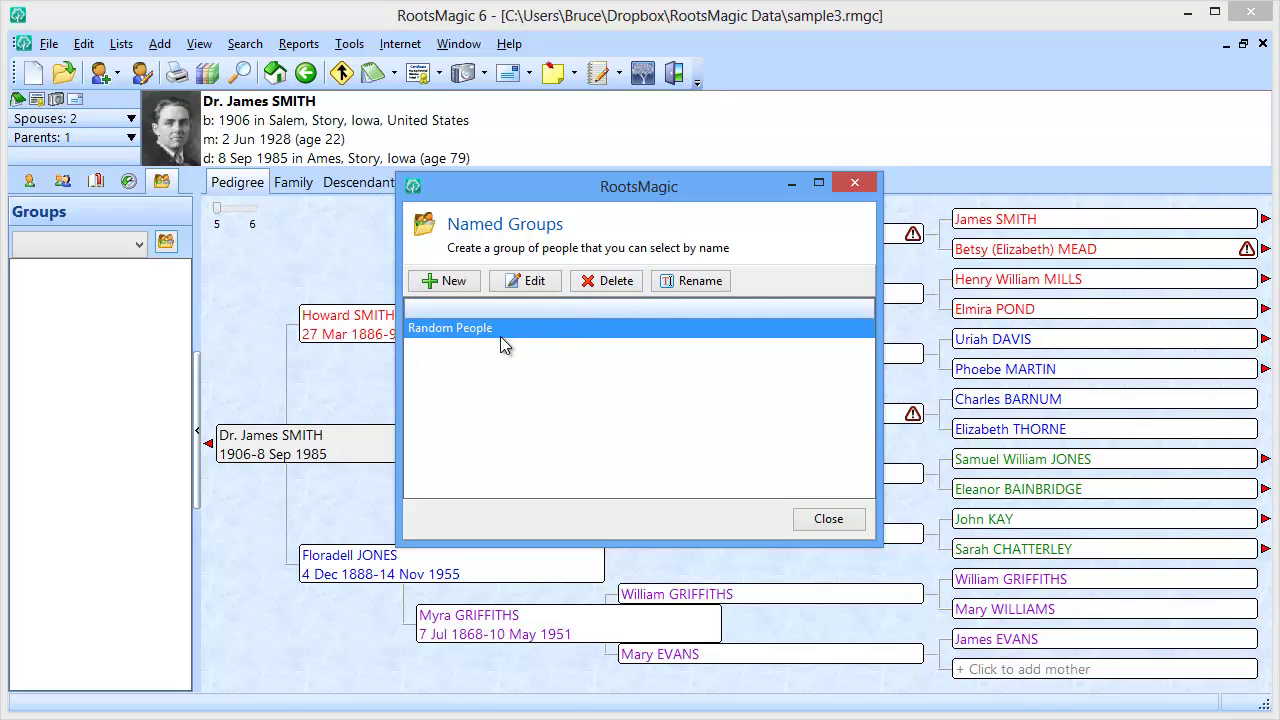
click(693, 283)
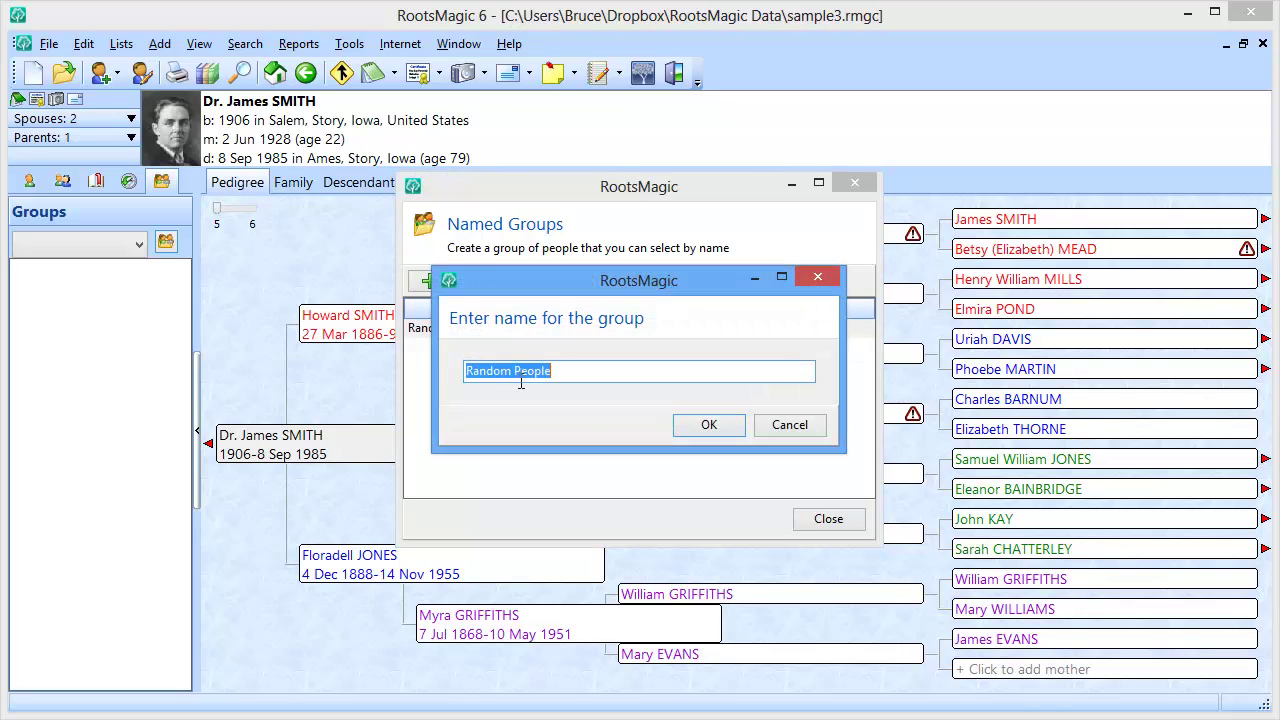
click(790, 425)
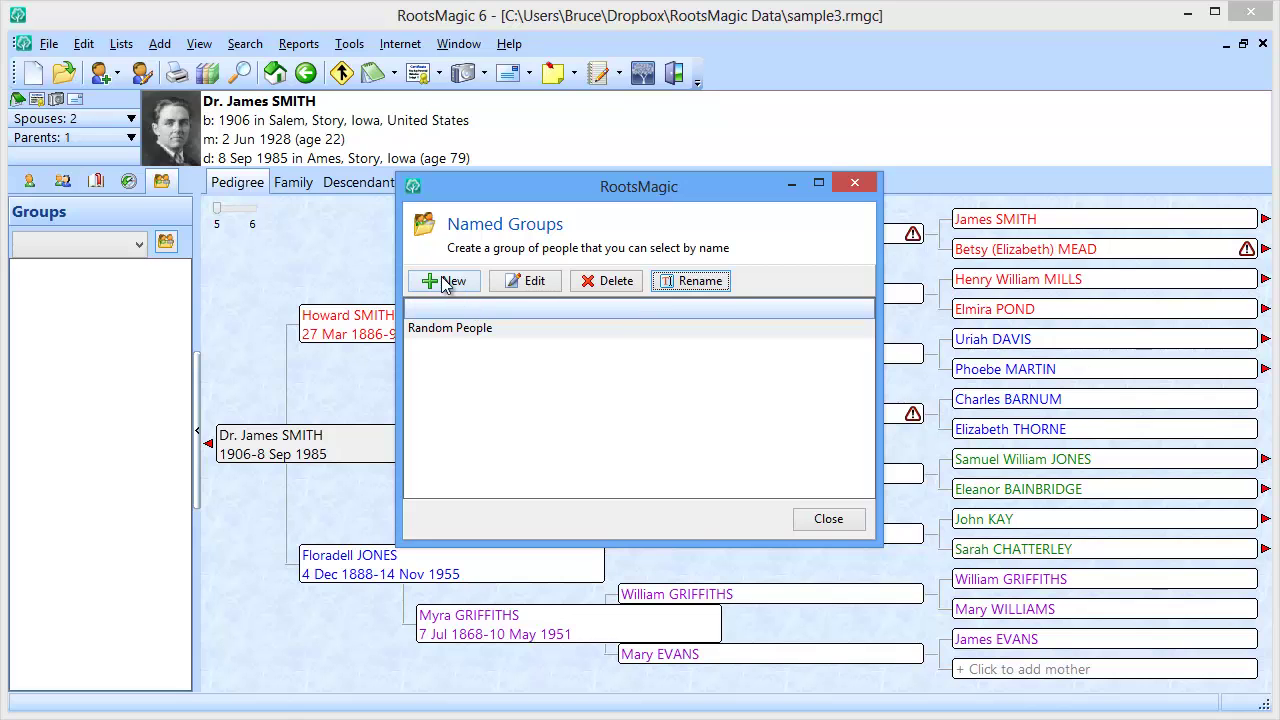
Start another named group and set up a data-field search for people whose birth place contains "Iowa".
click(447, 283)
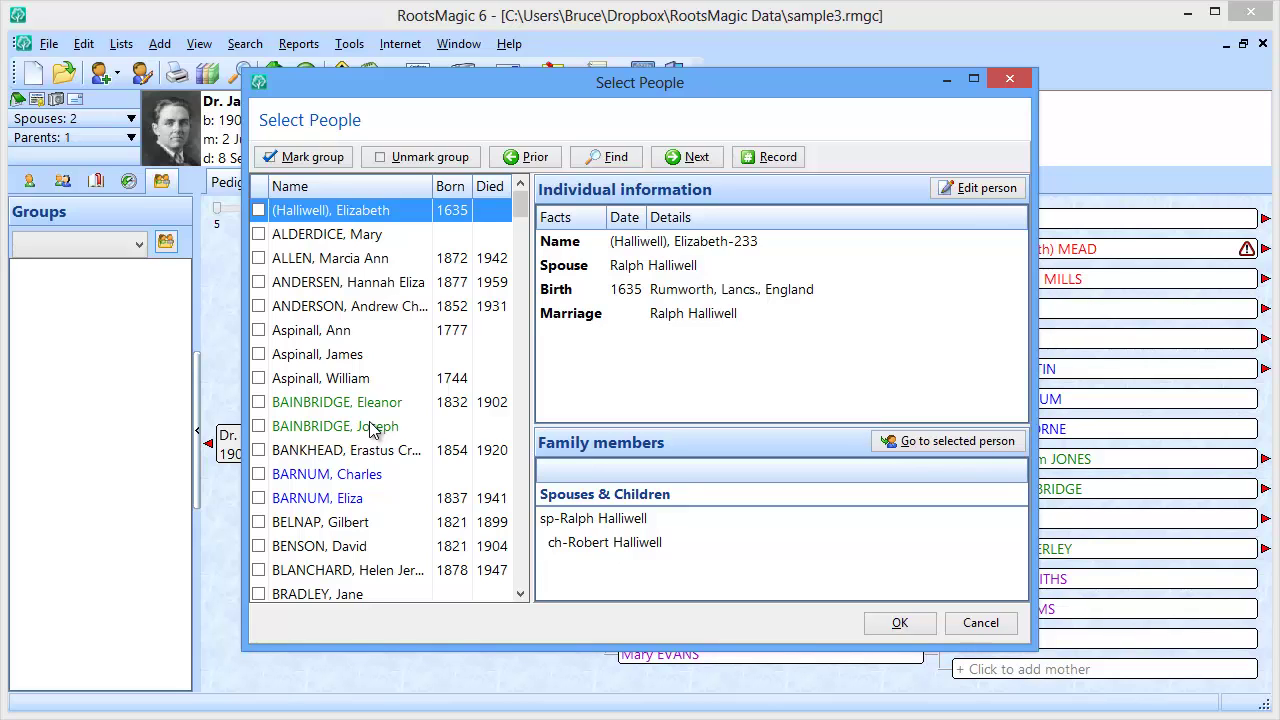
click(293, 160)
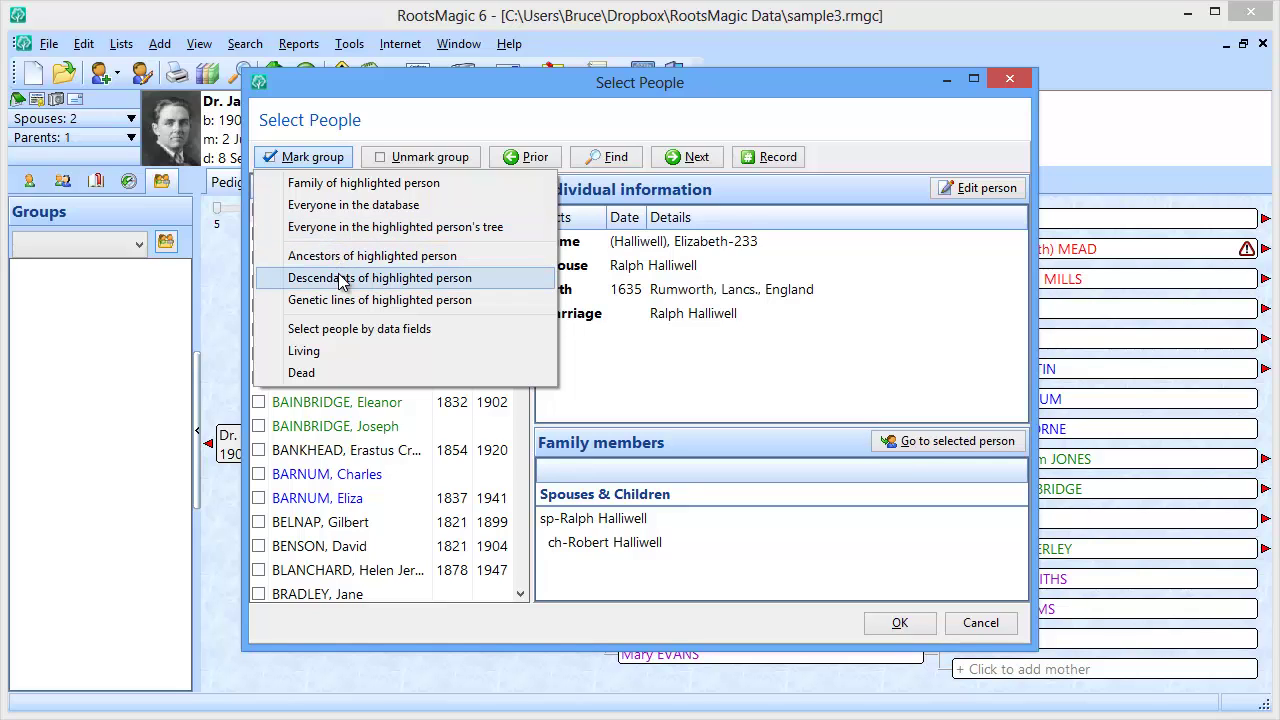
click(357, 331)
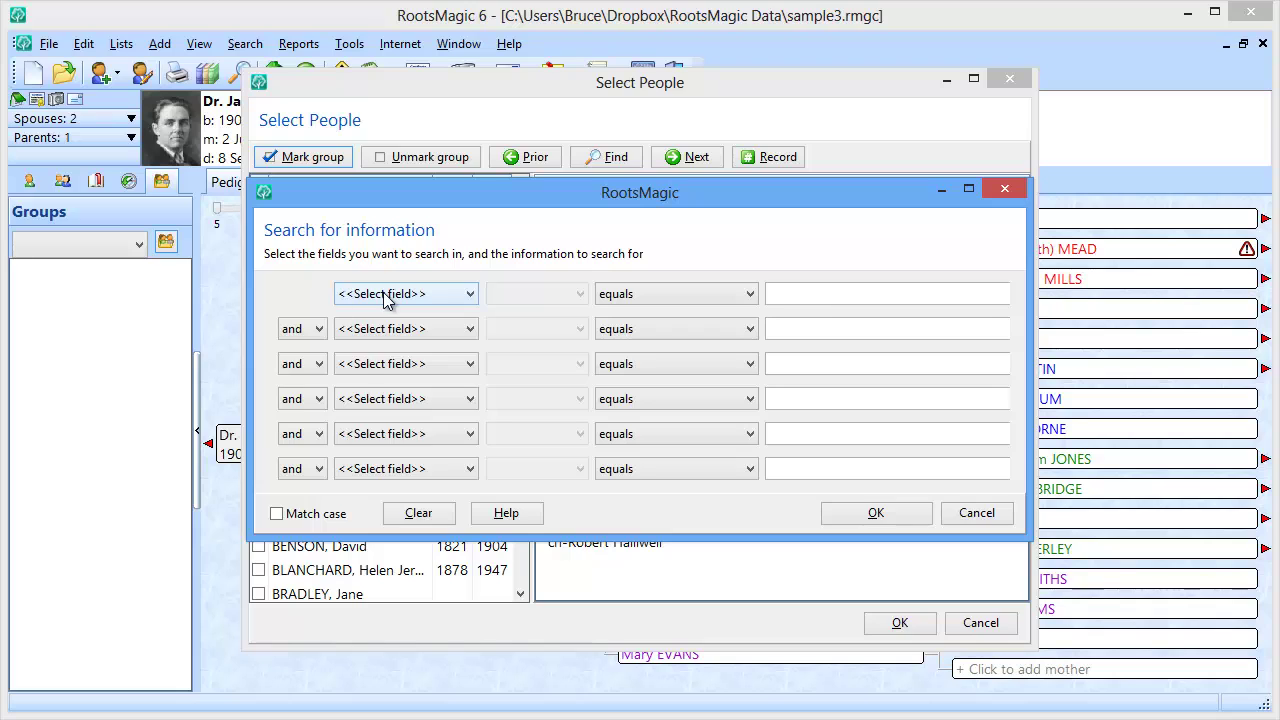
click(386, 296)
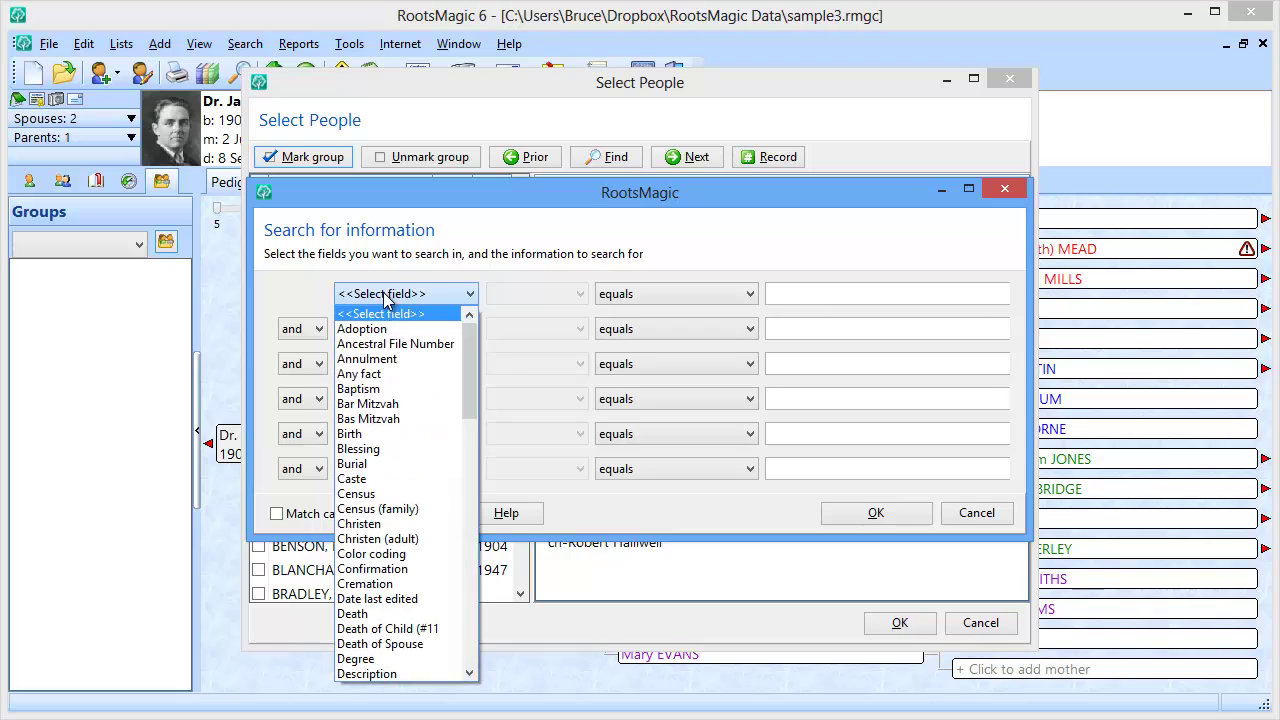
click(381, 436)
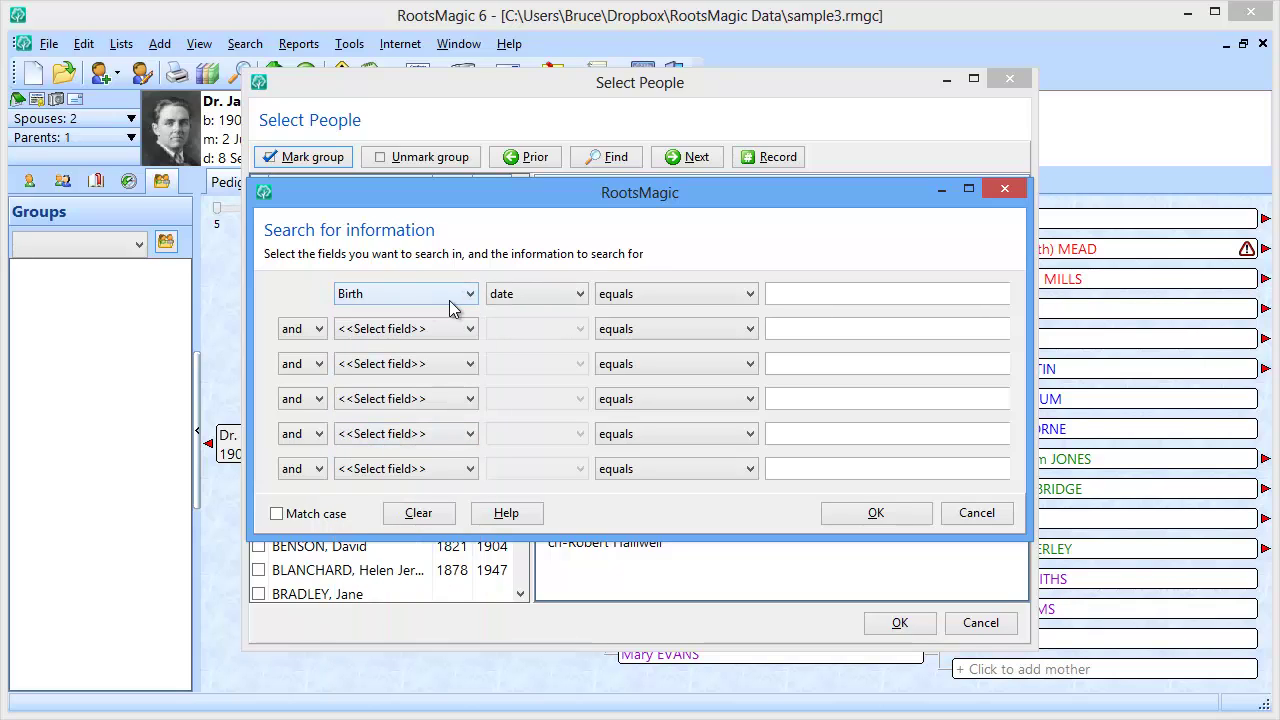
click(525, 305)
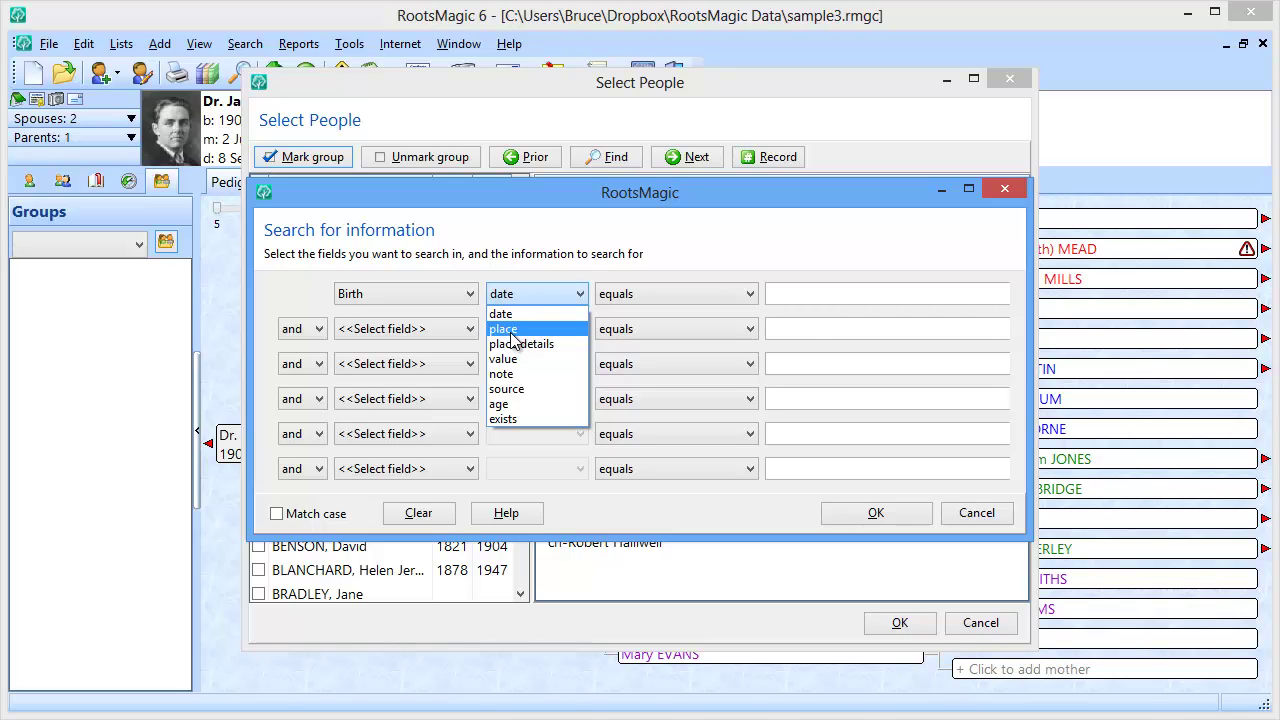
click(505, 330)
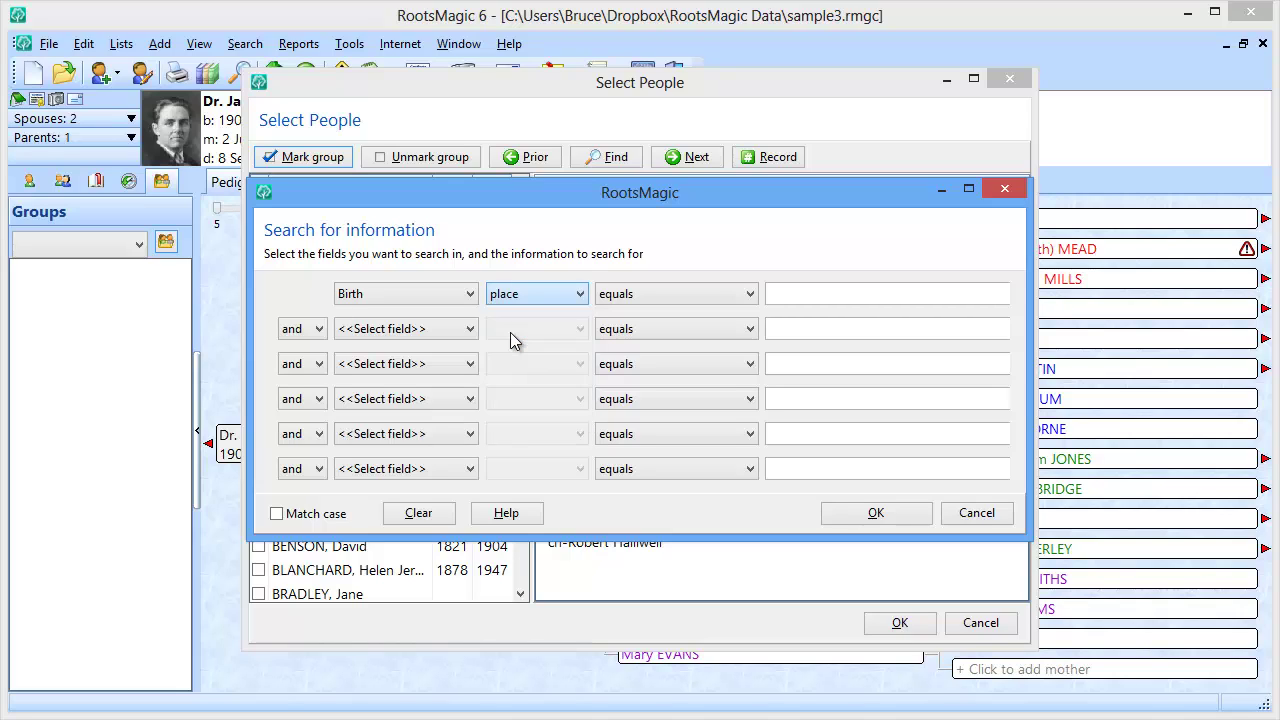
click(628, 300)
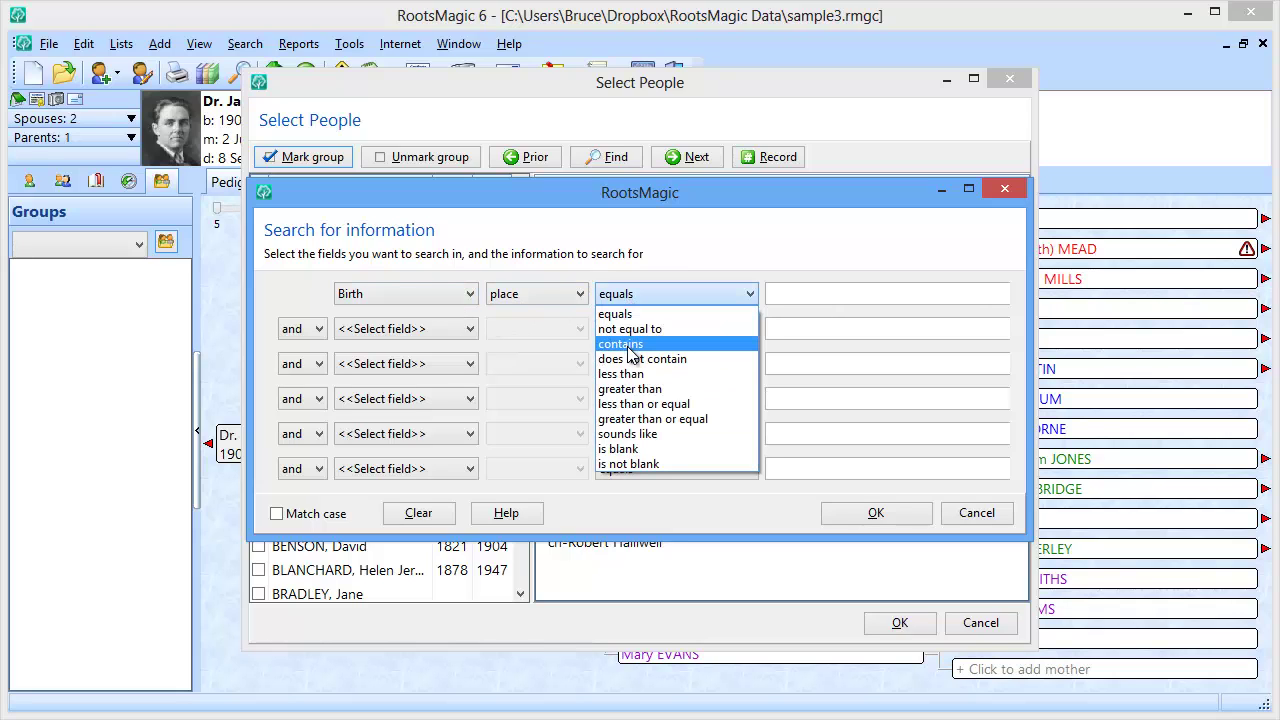
click(645, 346)
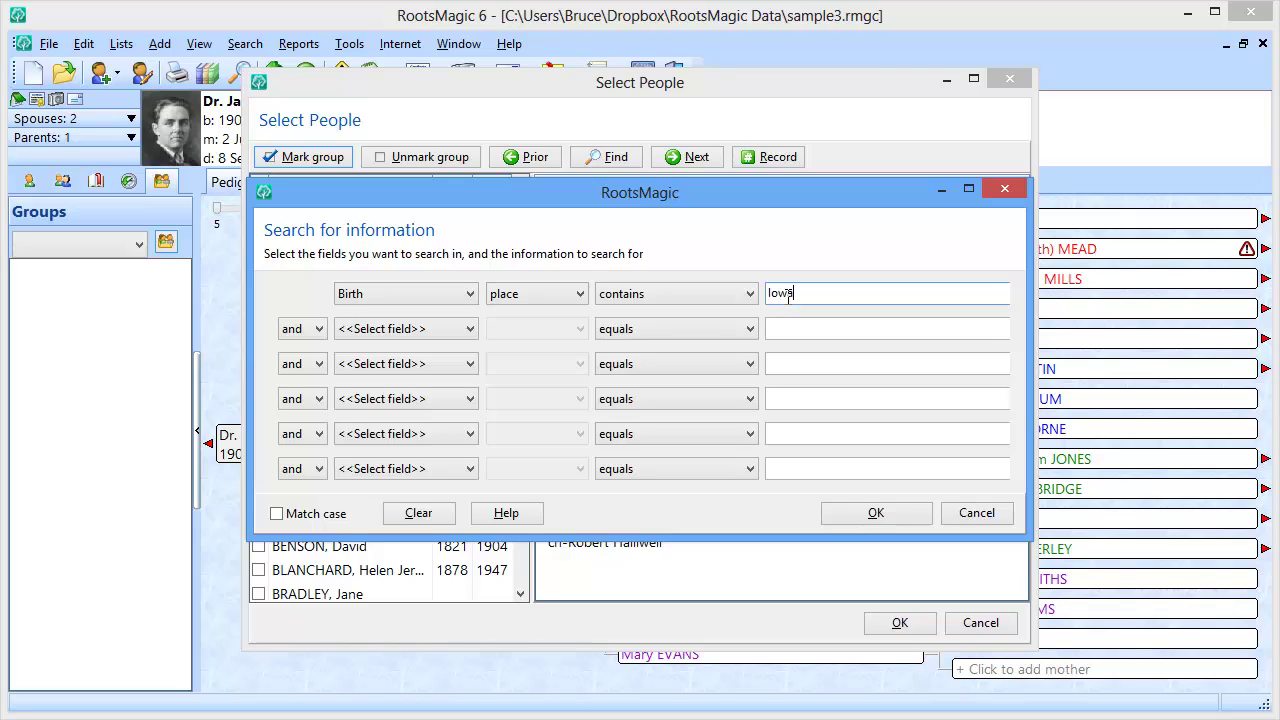
Mark everyone who matches the birth place search and inspect the records of the first two marked people.
click(317, 330)
click(300, 343)
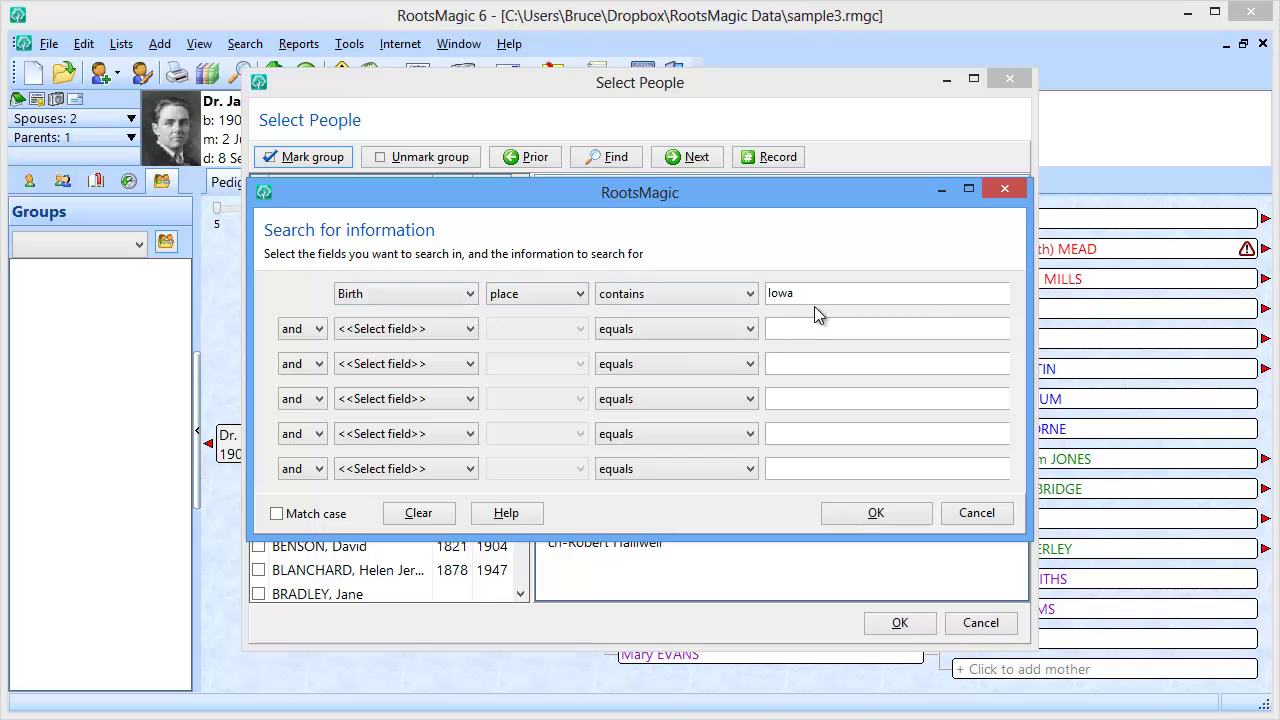
click(874, 515)
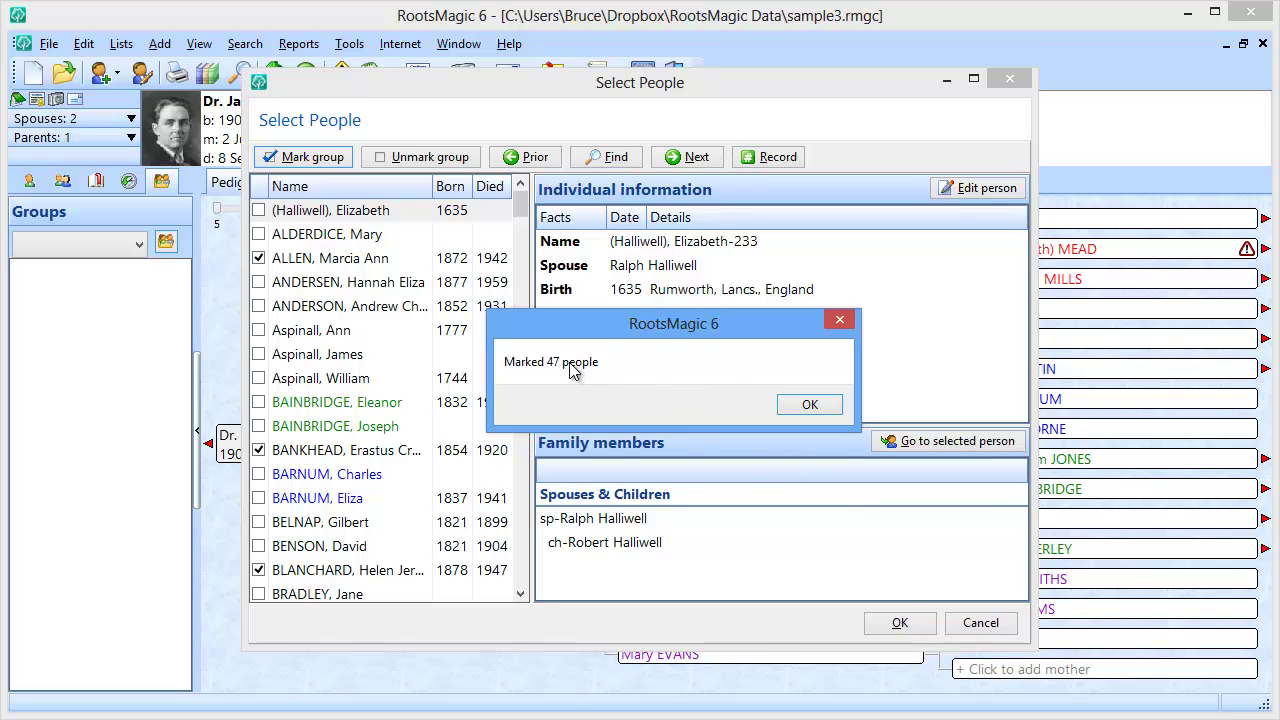
click(797, 409)
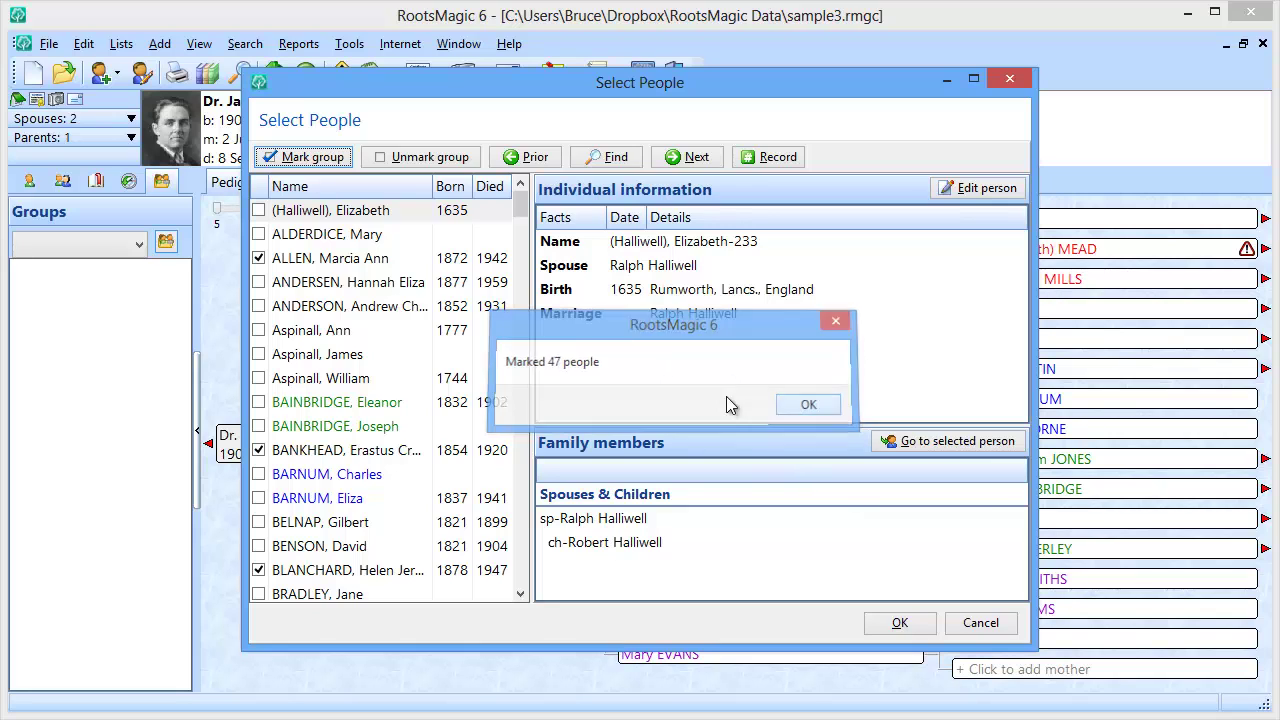
click(380, 262)
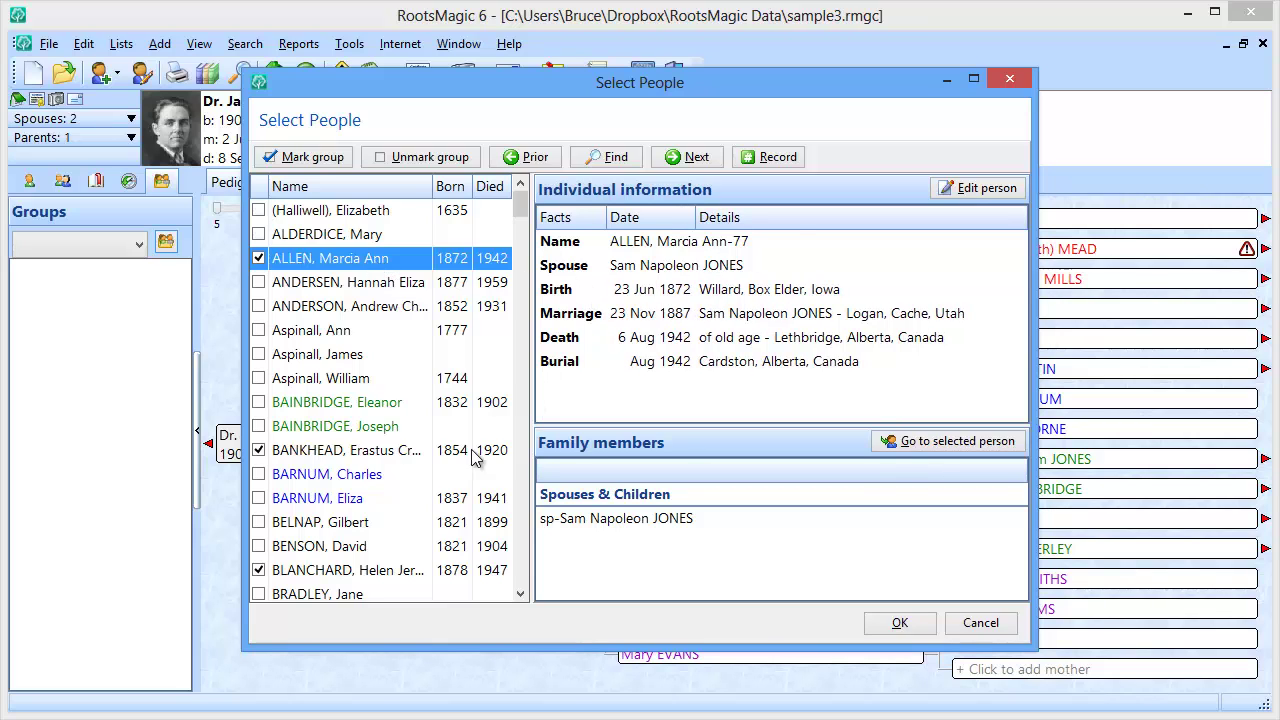
click(368, 452)
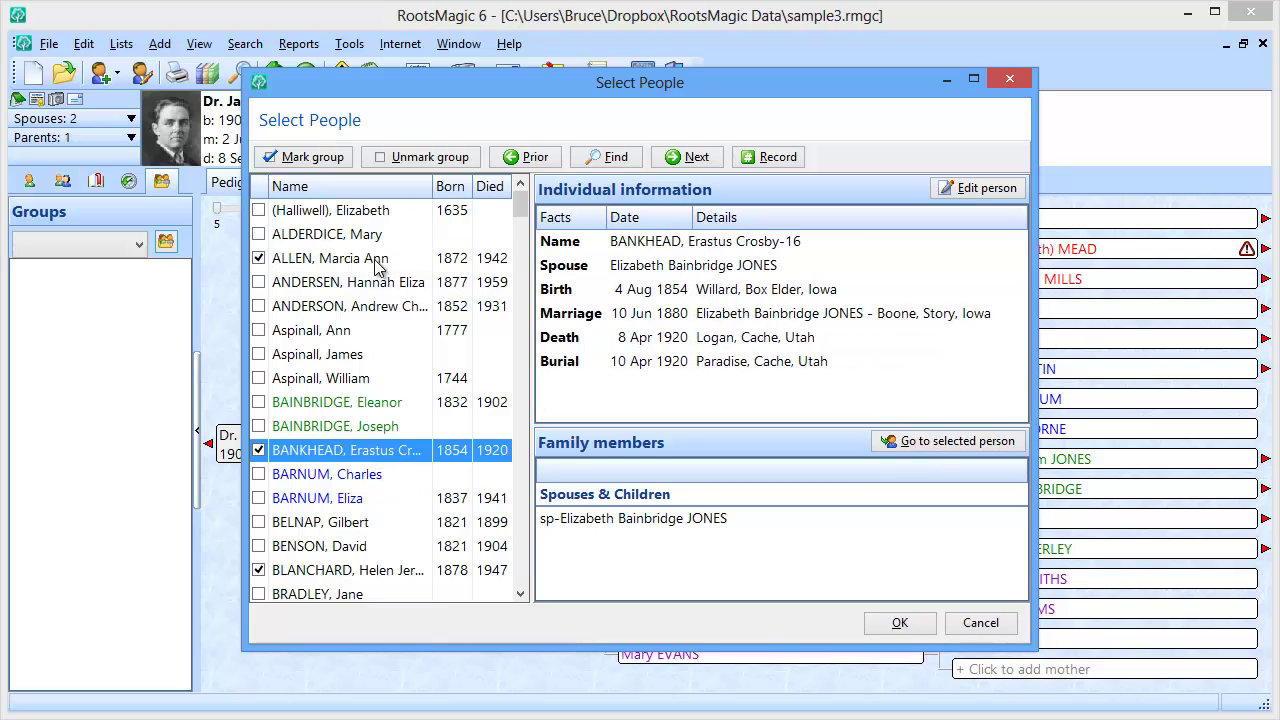
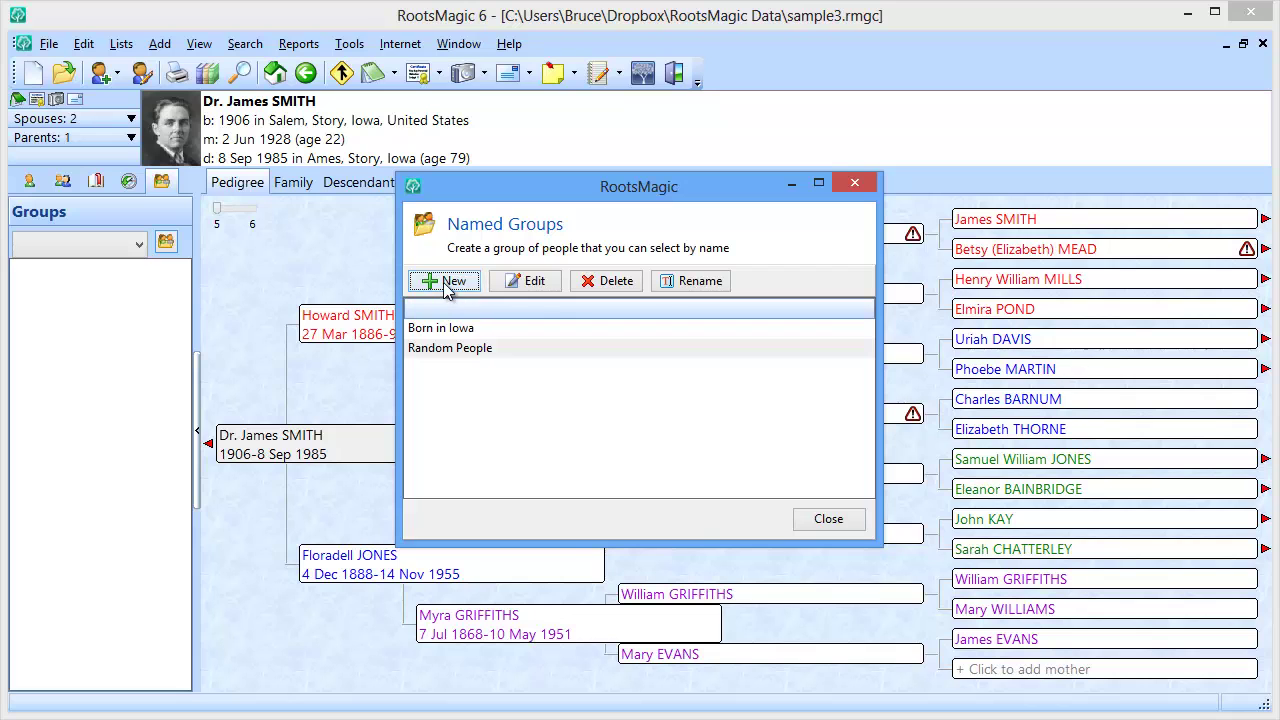
Start a third named group and mark everyone in the database.
click(447, 284)
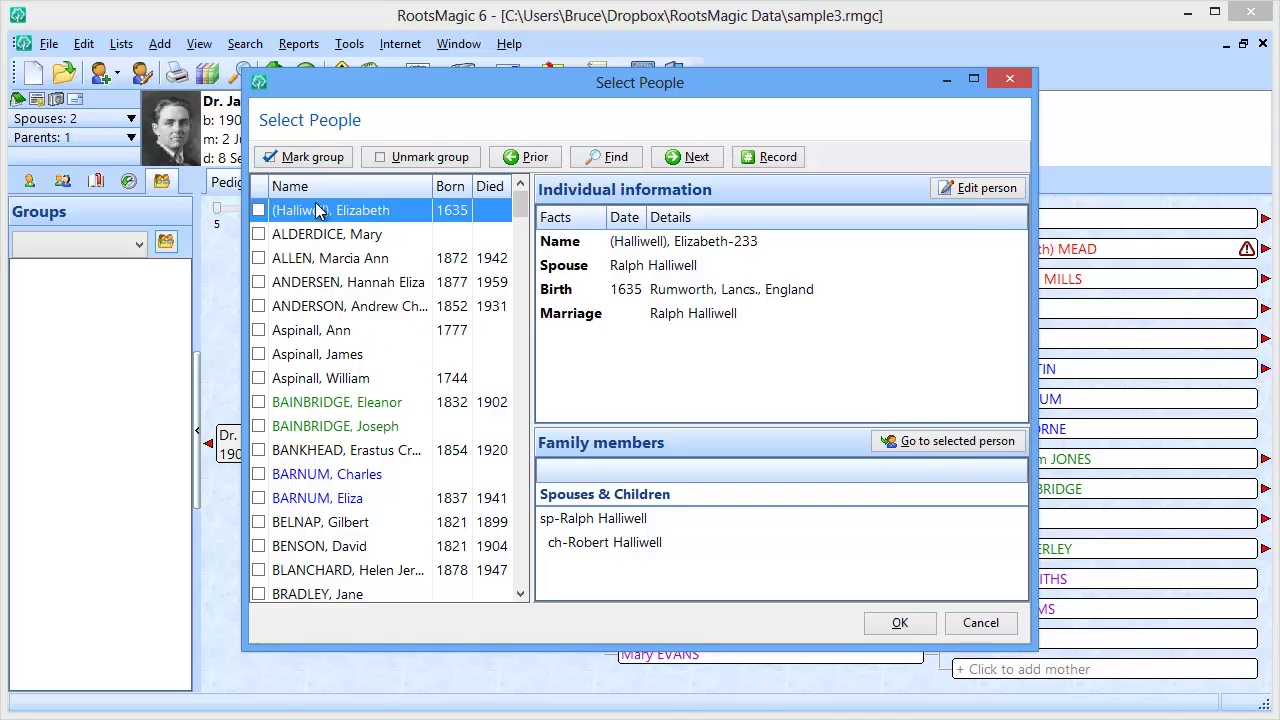
click(288, 160)
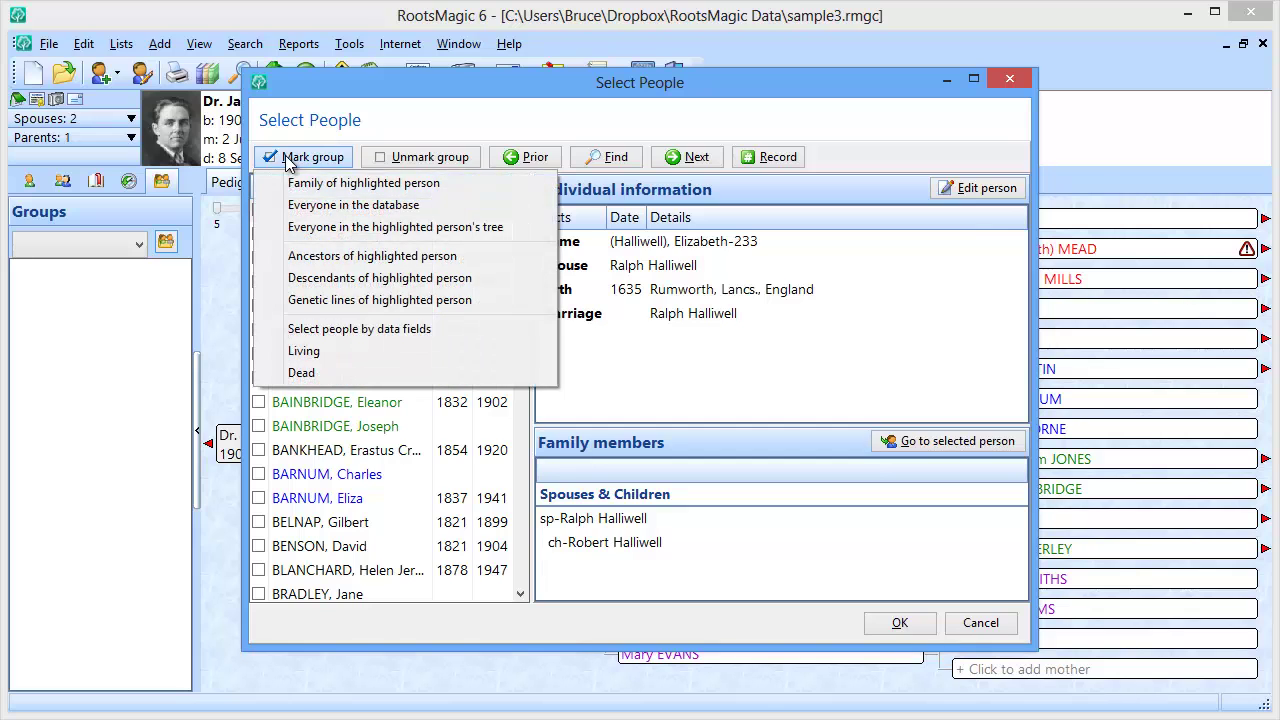
click(365, 206)
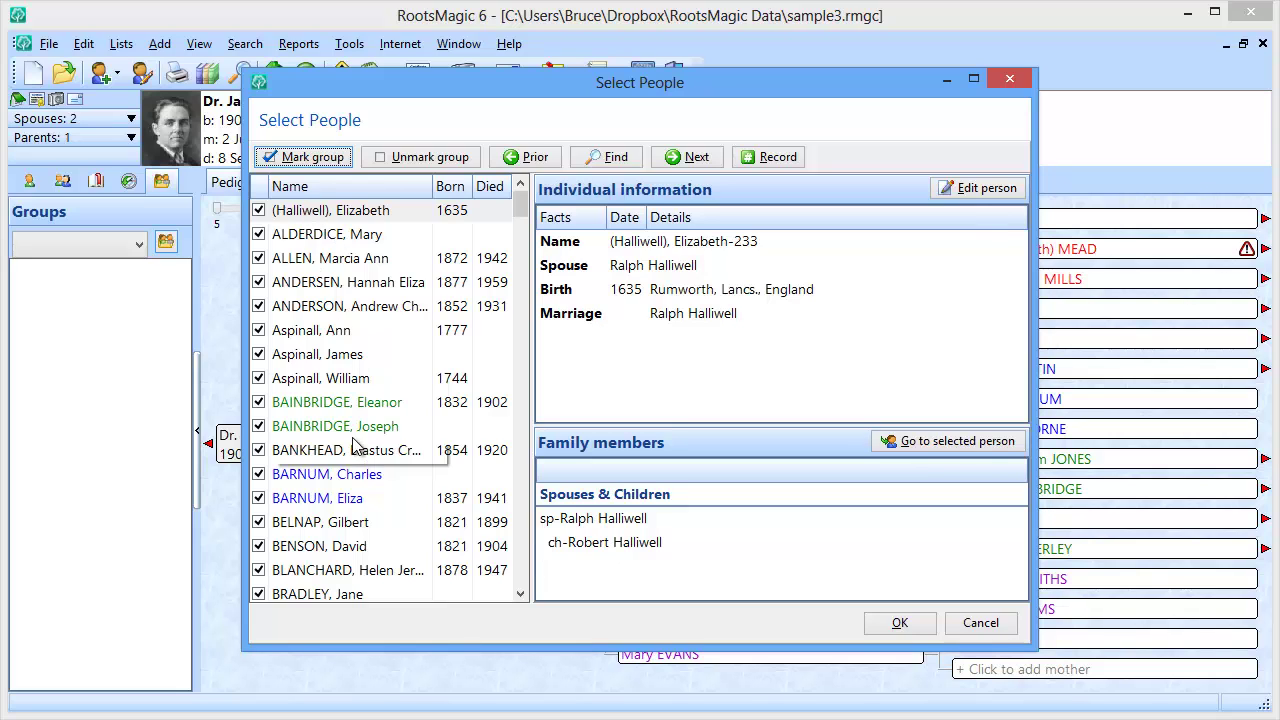
Unmark everyone whose birth place contains "Iowa" using a data-field search.
click(420, 163)
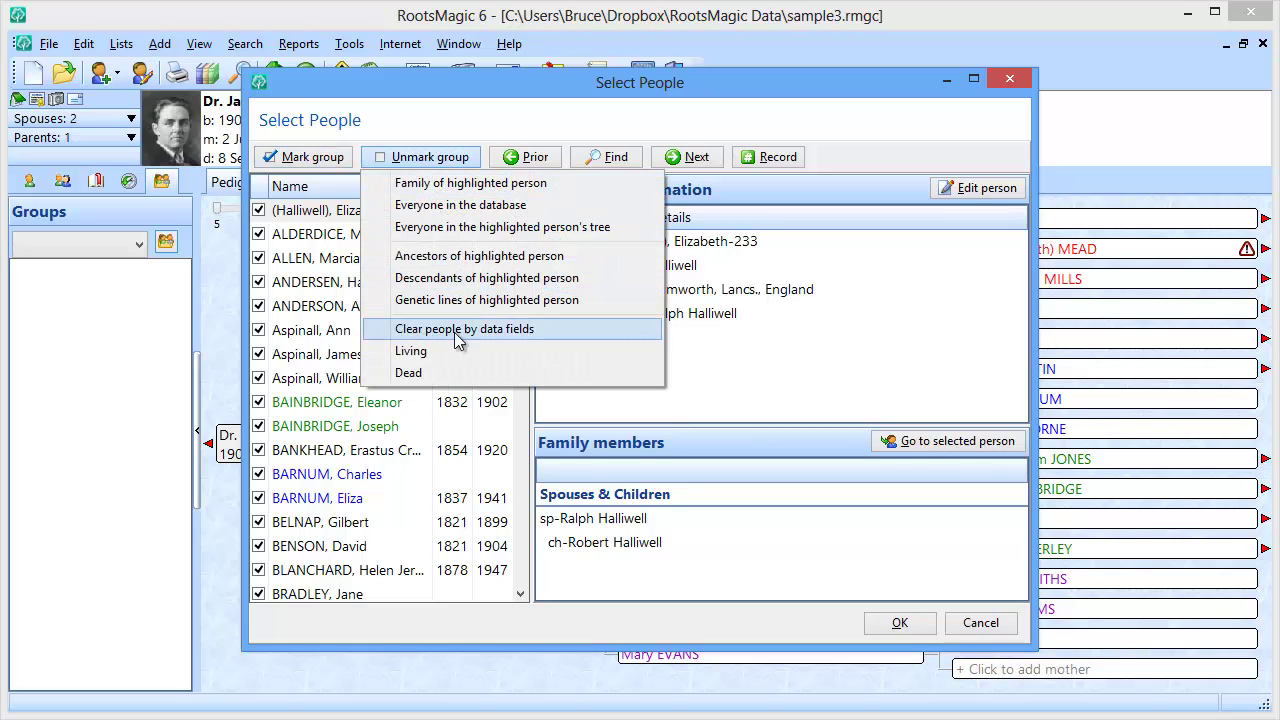
click(491, 333)
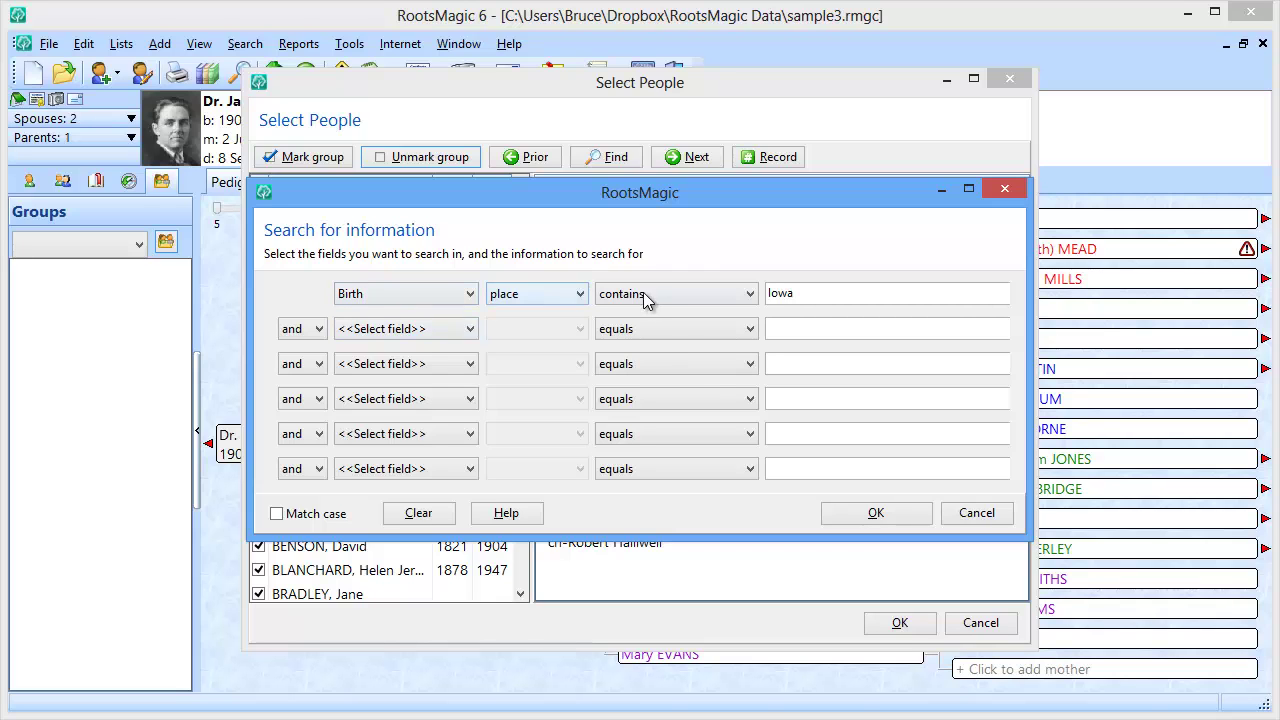
click(866, 518)
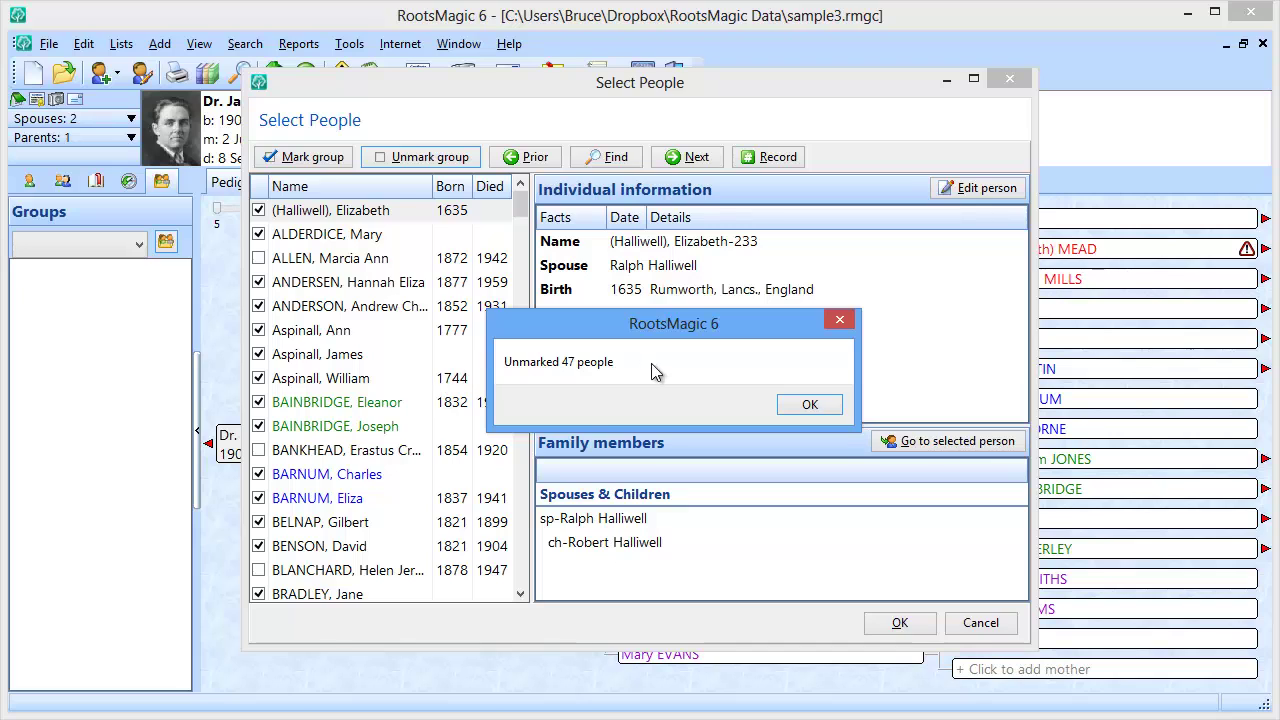
click(810, 405)
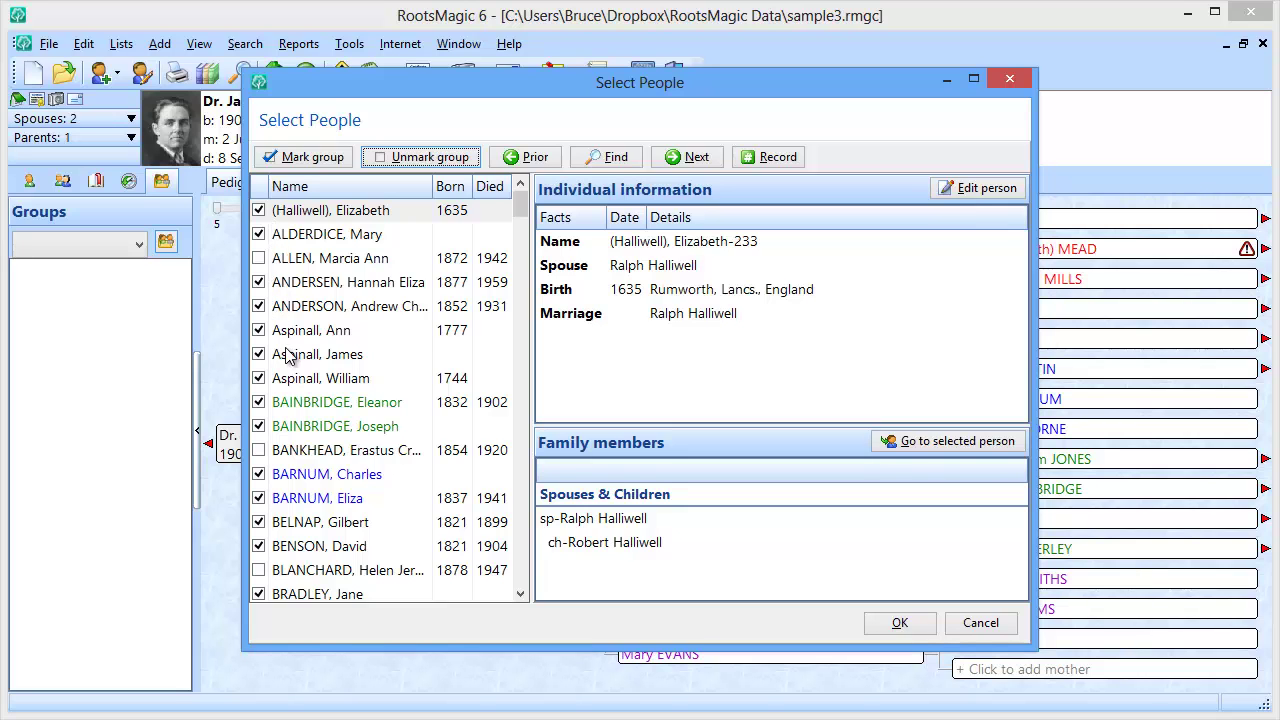
Save the marked people as a named group called "Not born in Iowa".
click(879, 626)
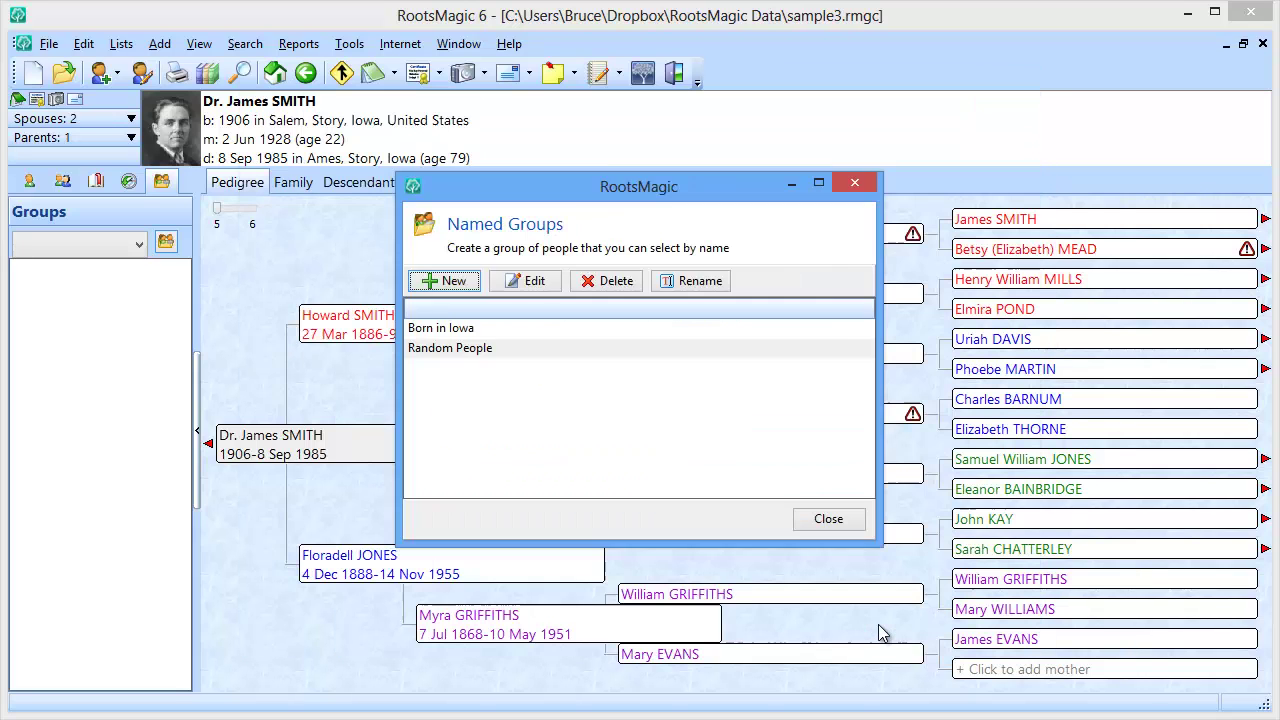
text(Not born in Io)
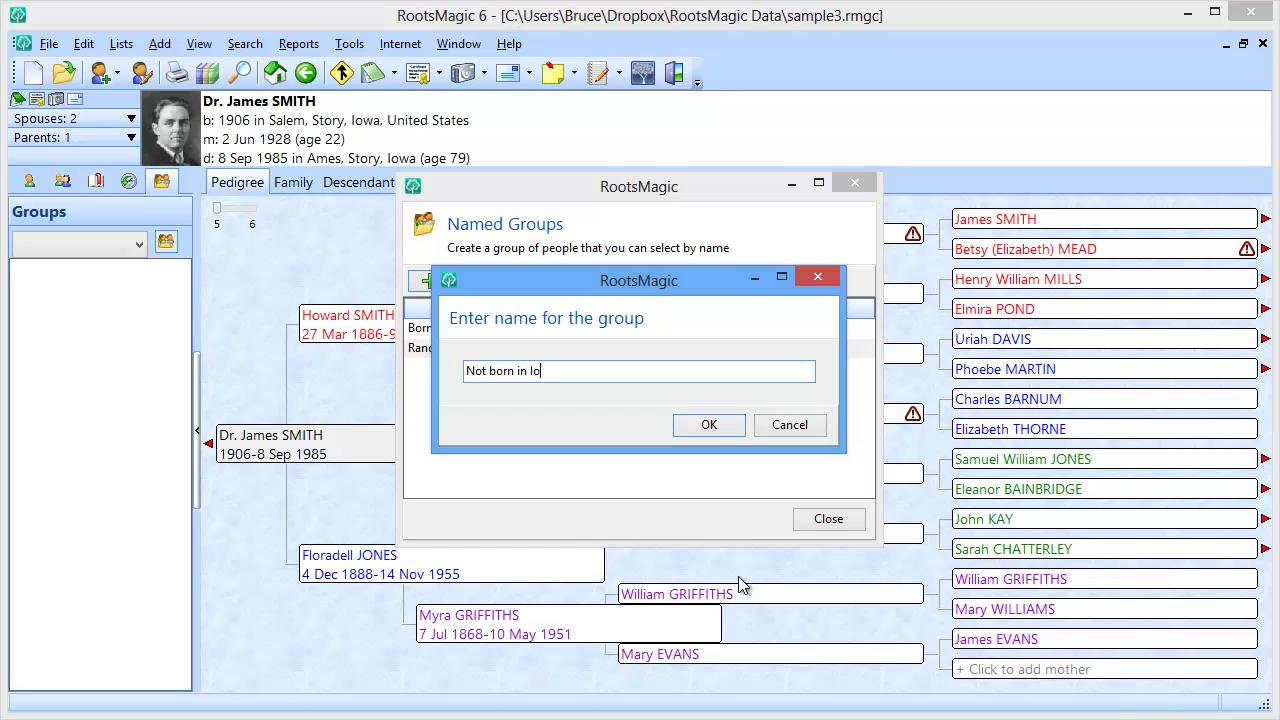
text(wa)
key(Return)
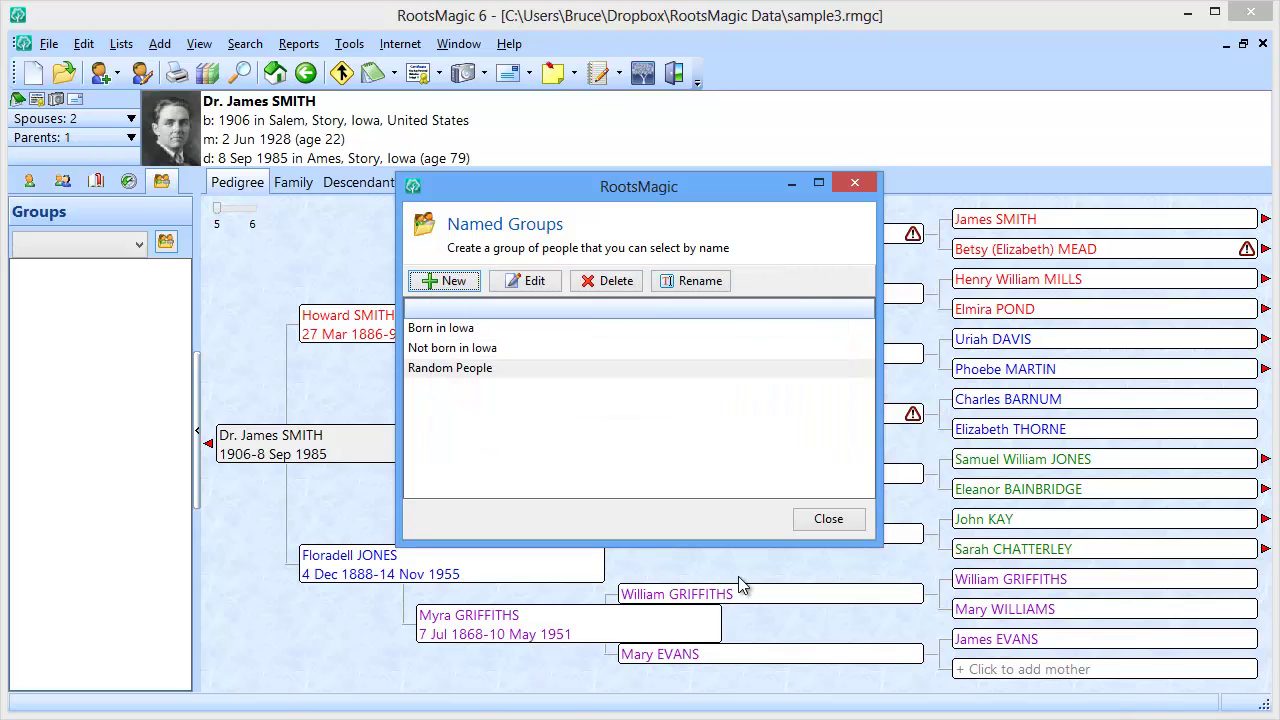
Start another named group and replace the old data-field search criteria with Color coding is Blue.
click(449, 281)
click(312, 164)
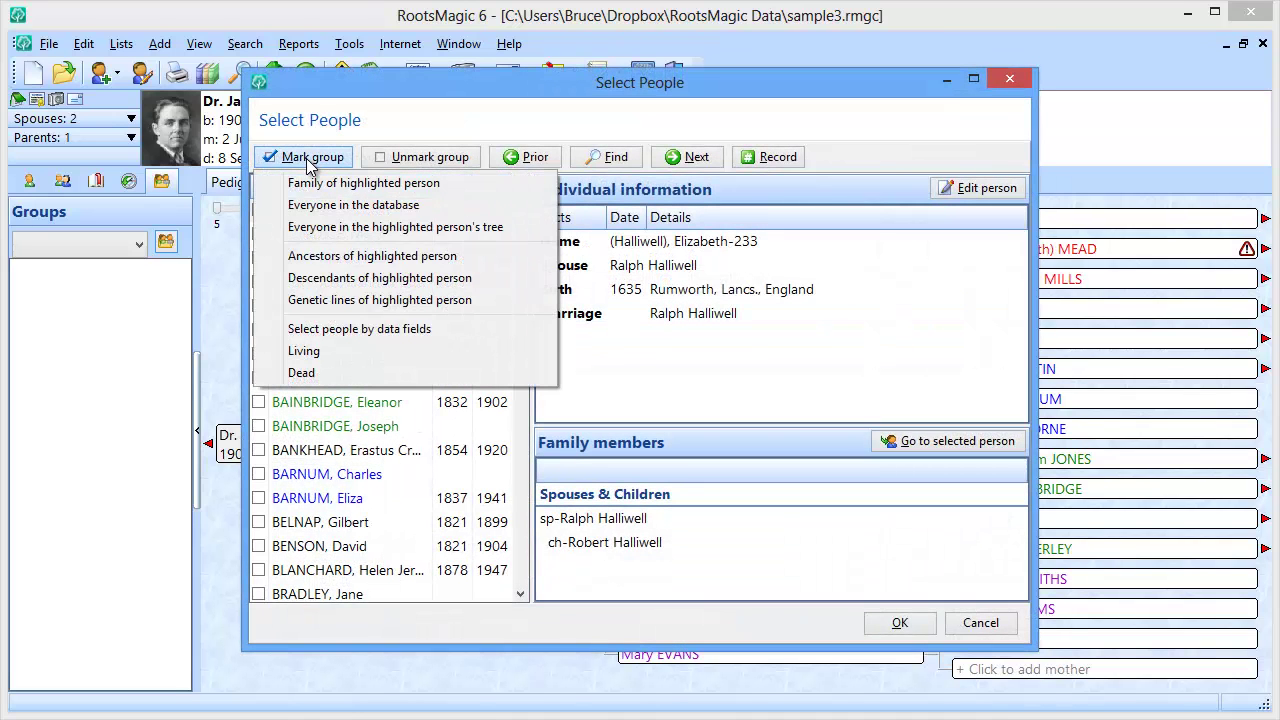
click(388, 335)
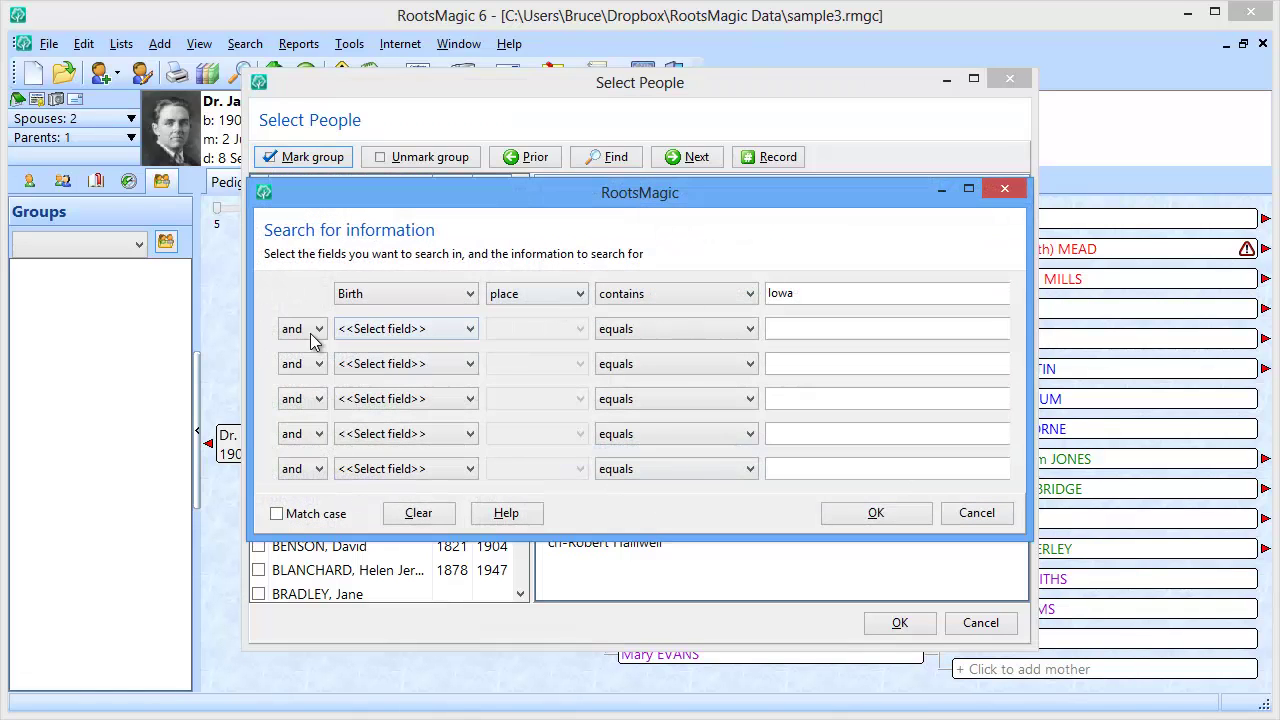
click(418, 522)
click(384, 294)
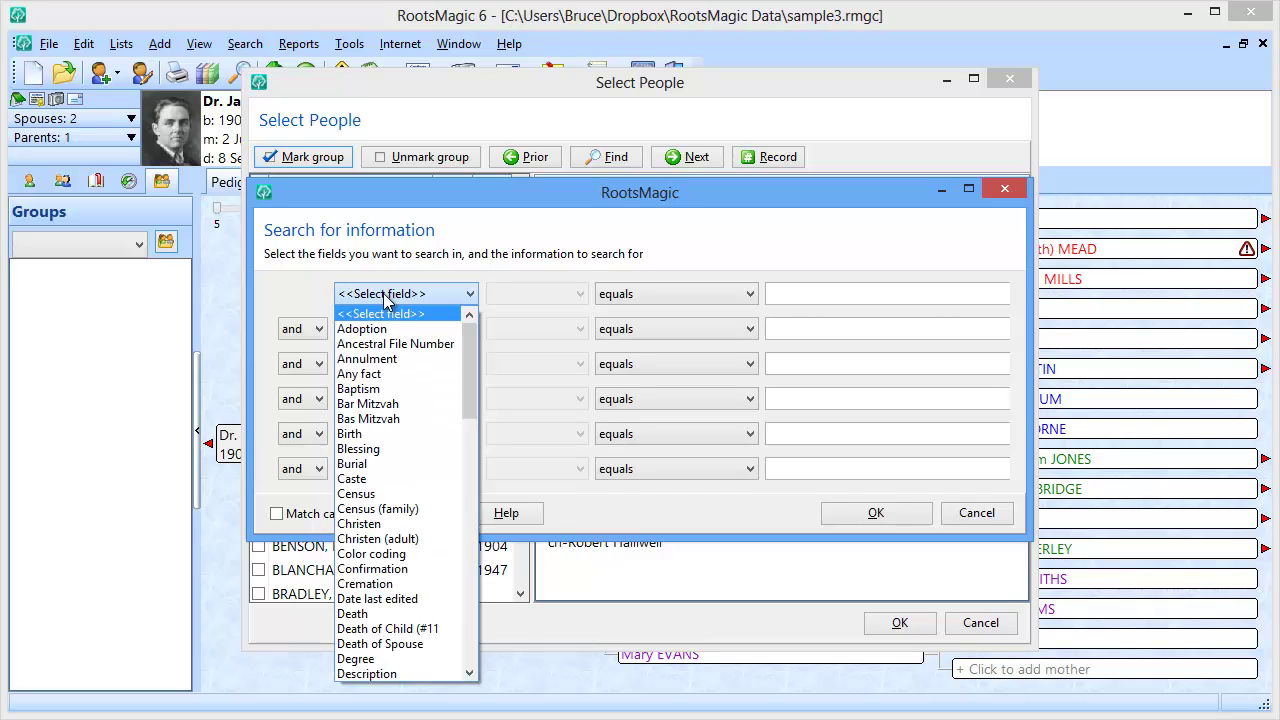
click(371, 554)
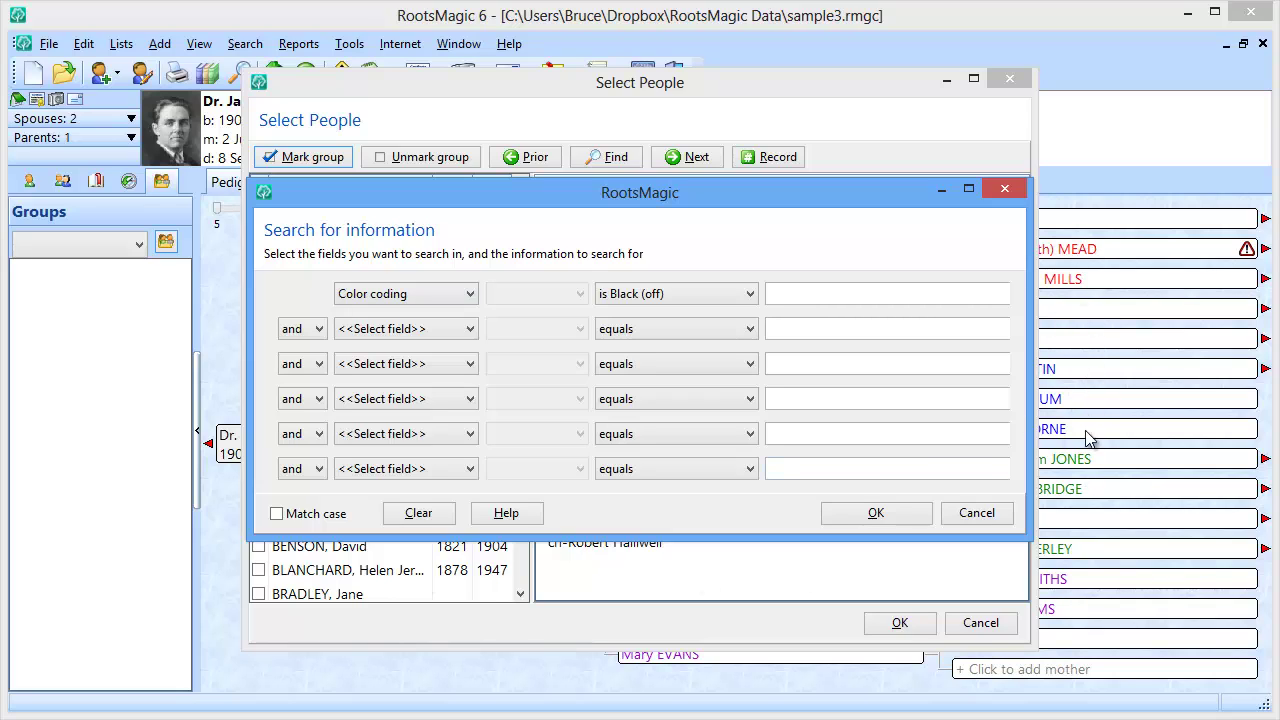
click(640, 296)
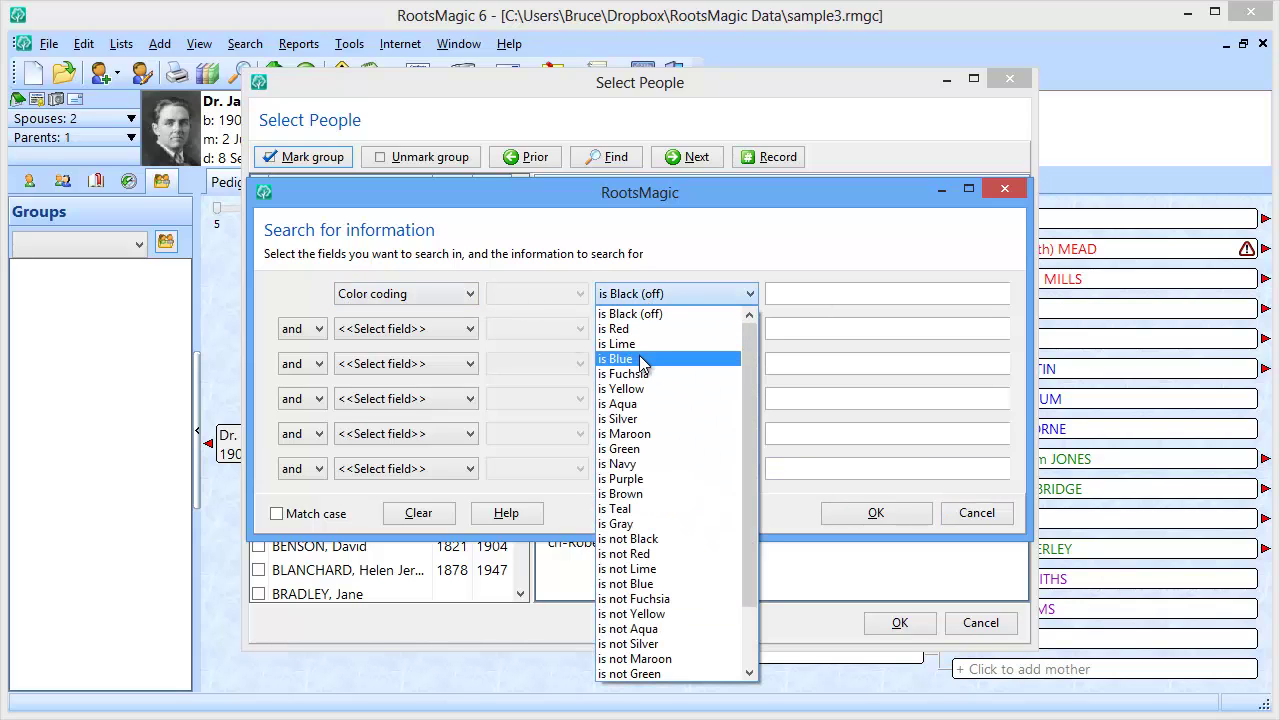
click(641, 359)
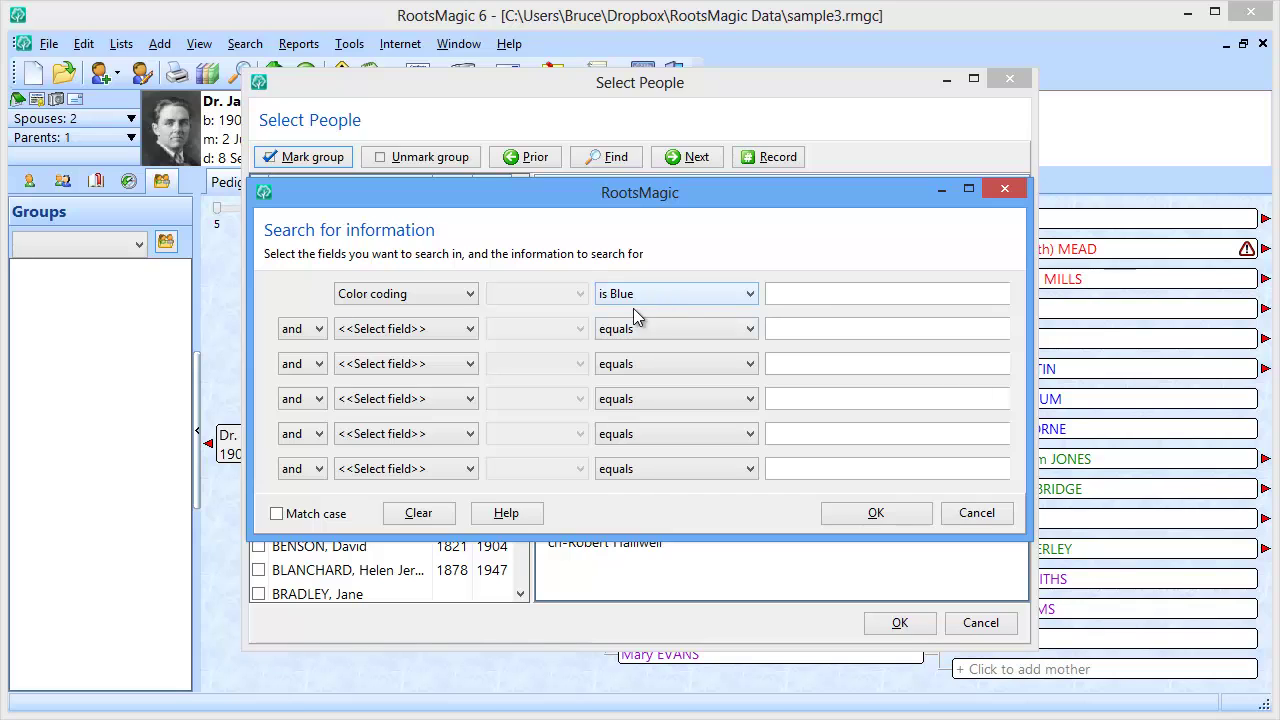
Add a second search condition, joined by "and", requiring Sex is male.
click(404, 331)
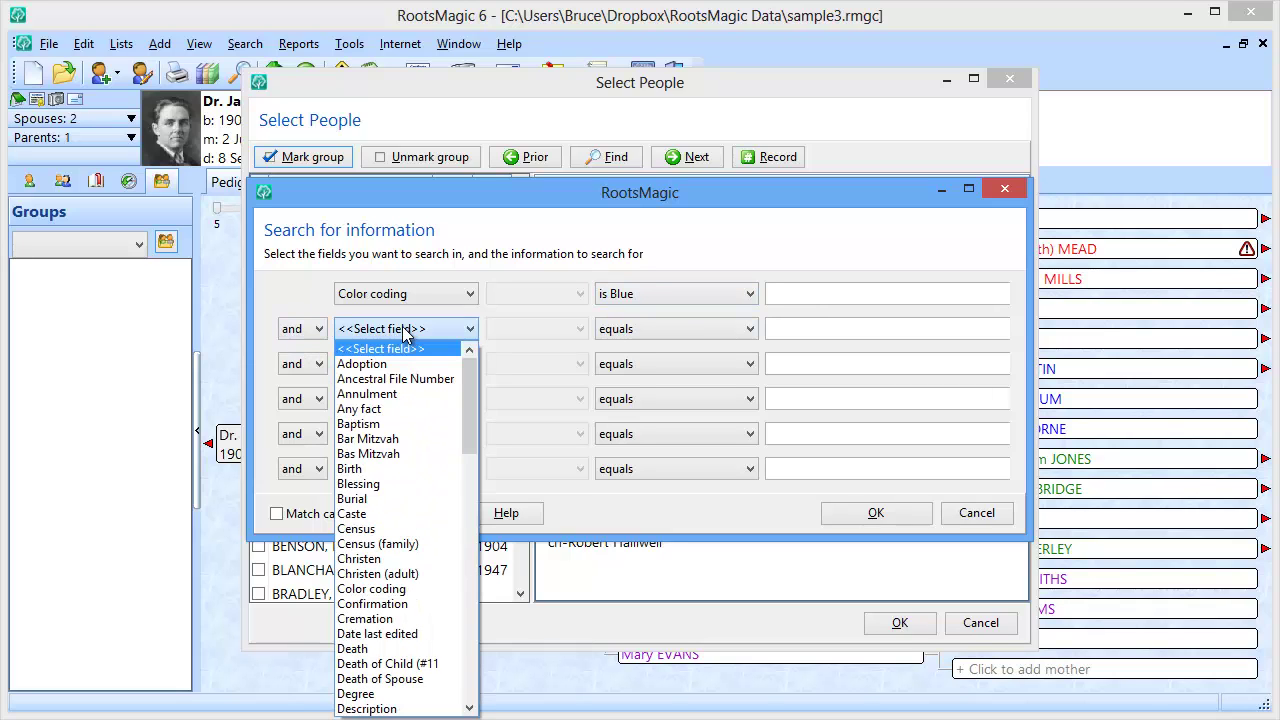
key(s)
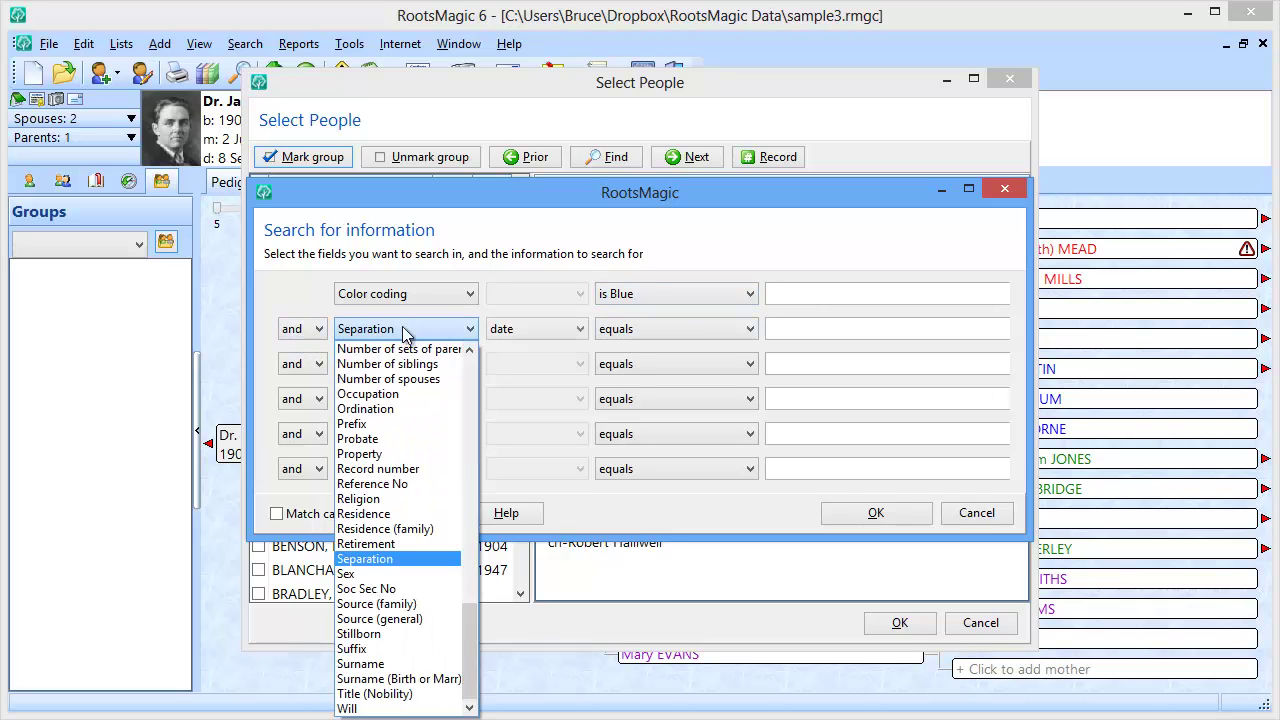
click(399, 567)
key(Down)
click(645, 334)
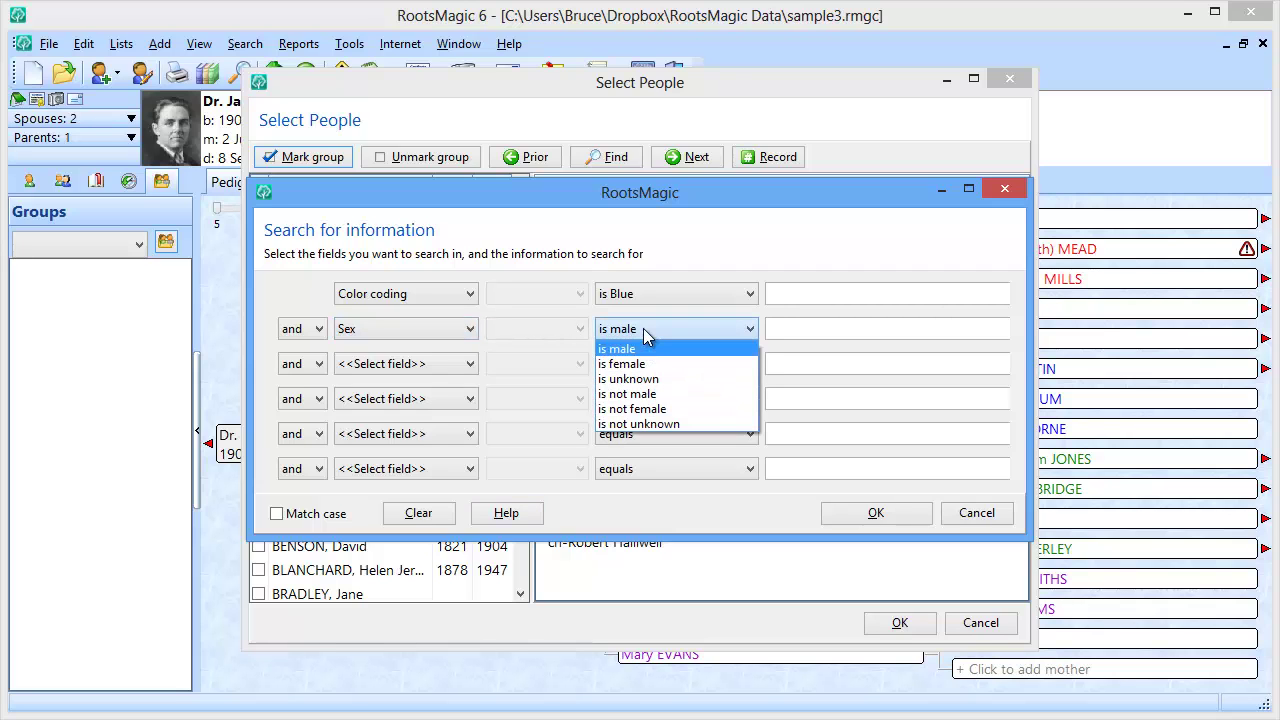
click(643, 336)
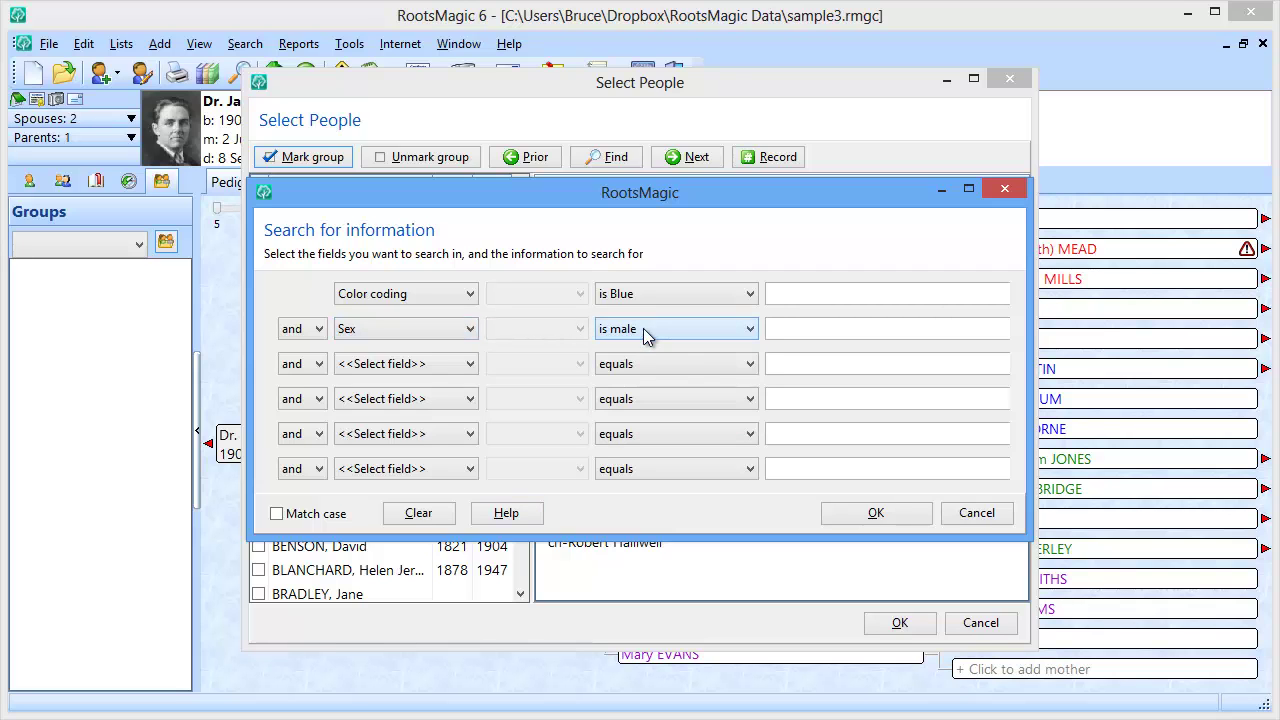
Mark the people matching the search, save them as "Blue Man Group", and close the Named Groups manager.
click(858, 513)
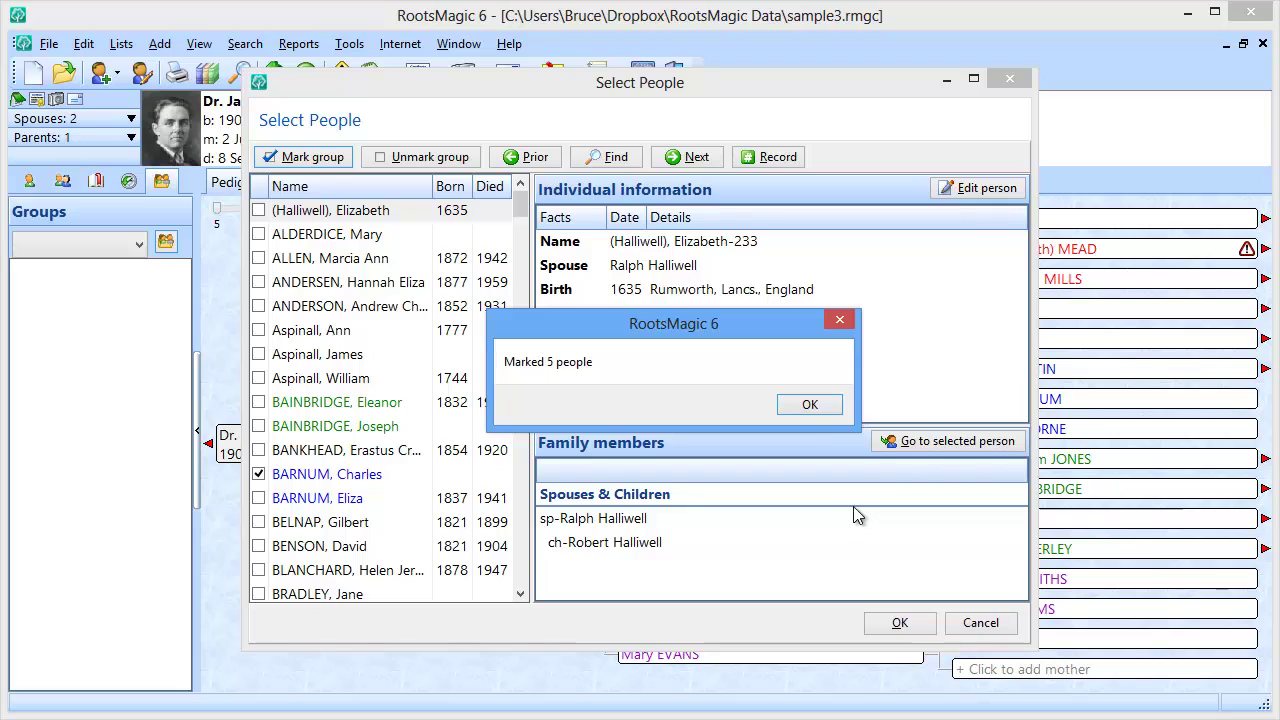
click(805, 410)
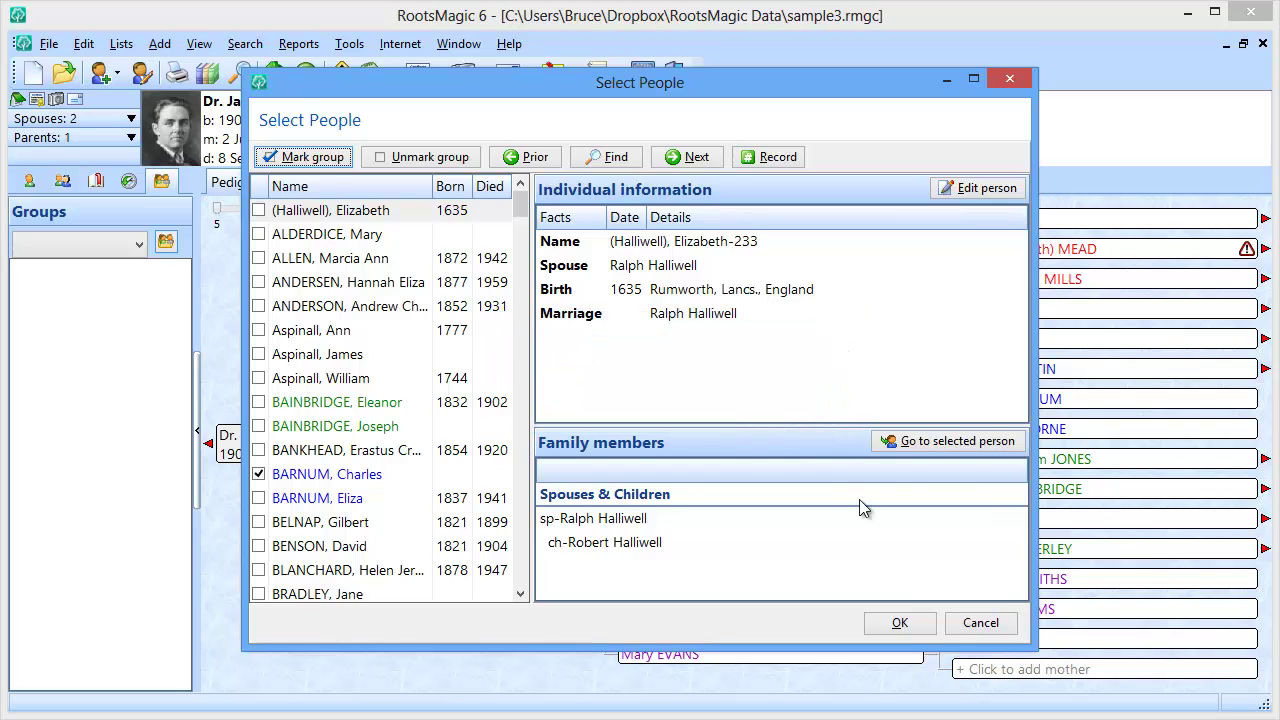
click(900, 623)
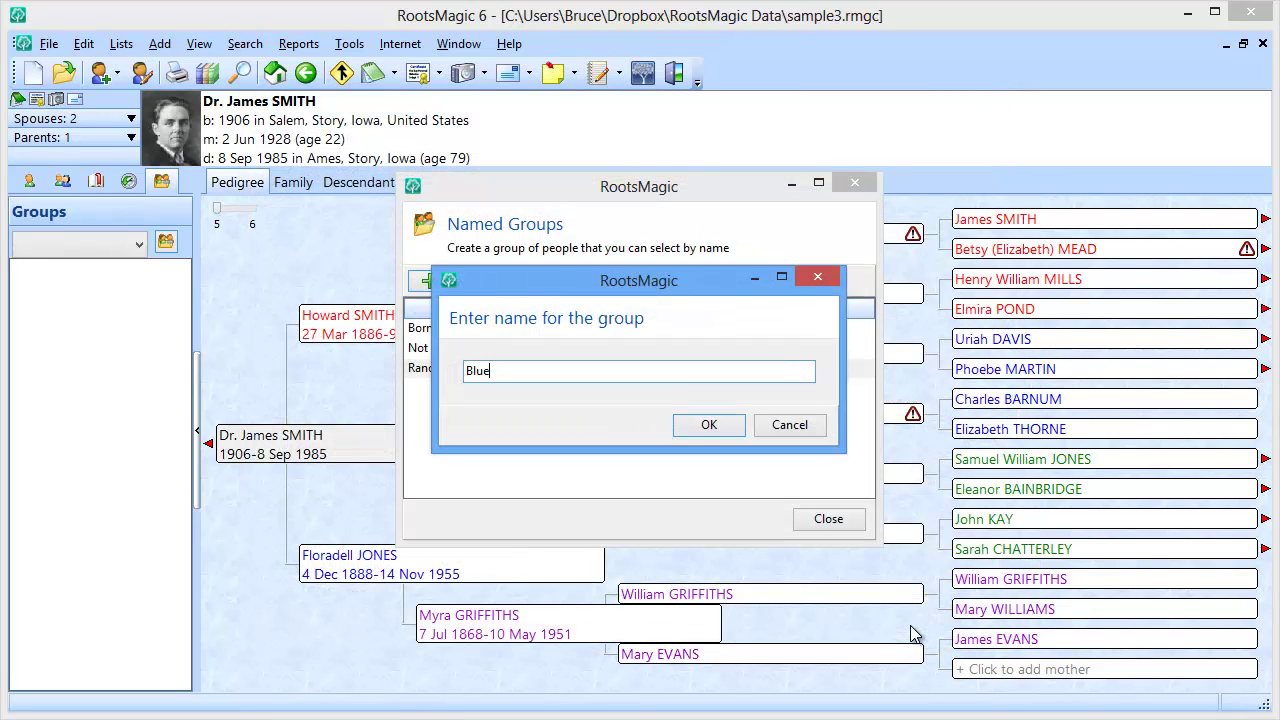
text(Blue Man Group)
click(706, 426)
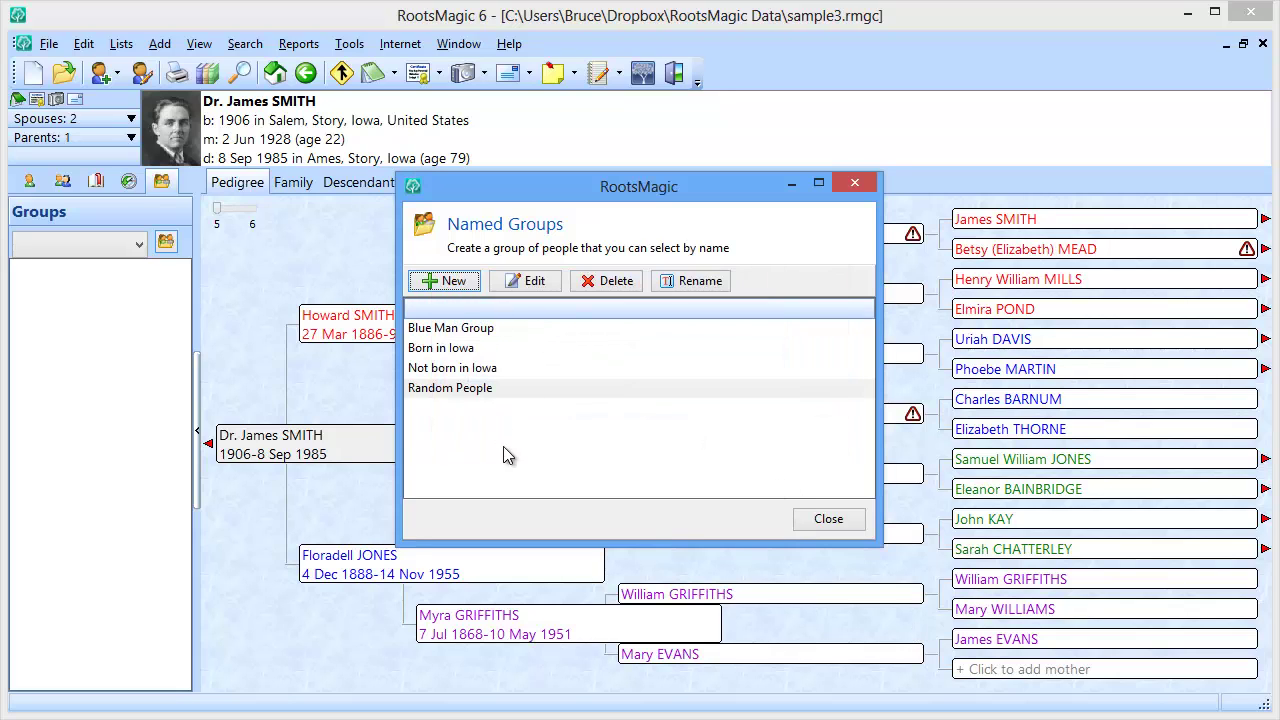
click(829, 519)
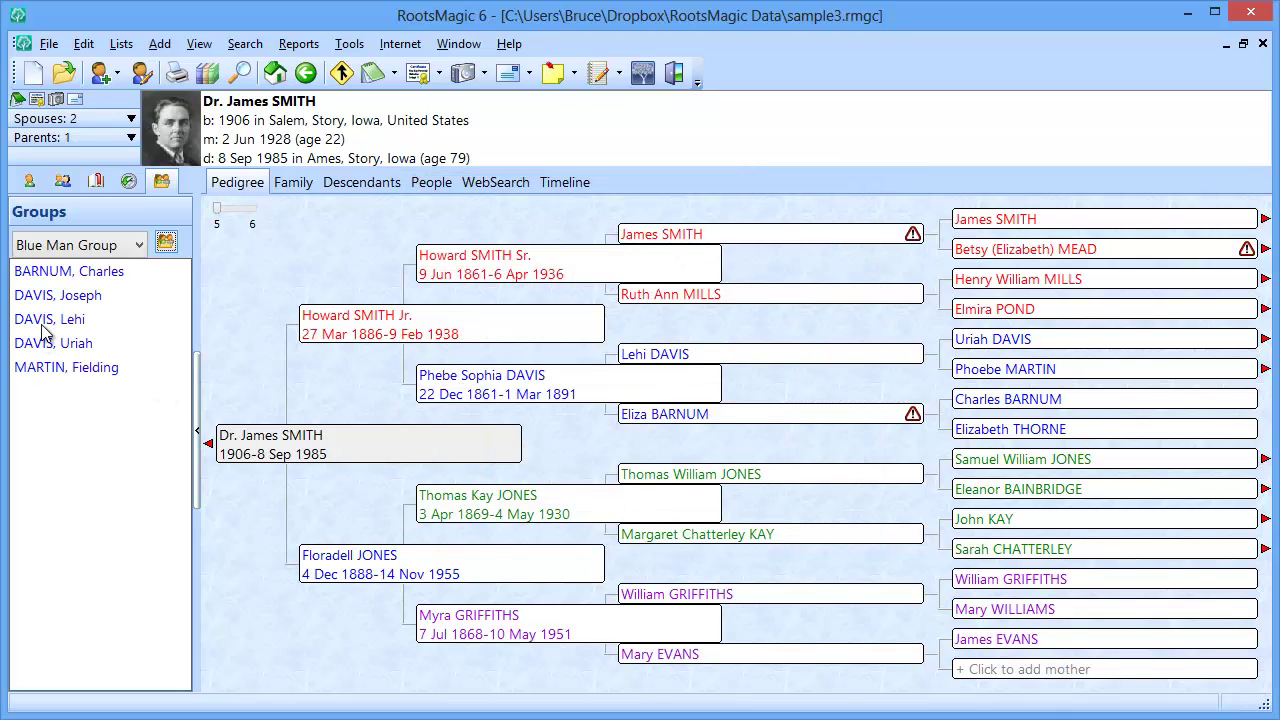
Review the members of the Born in Iowa, Not born in Iowa and Random People groups in the sidebar.
click(62, 250)
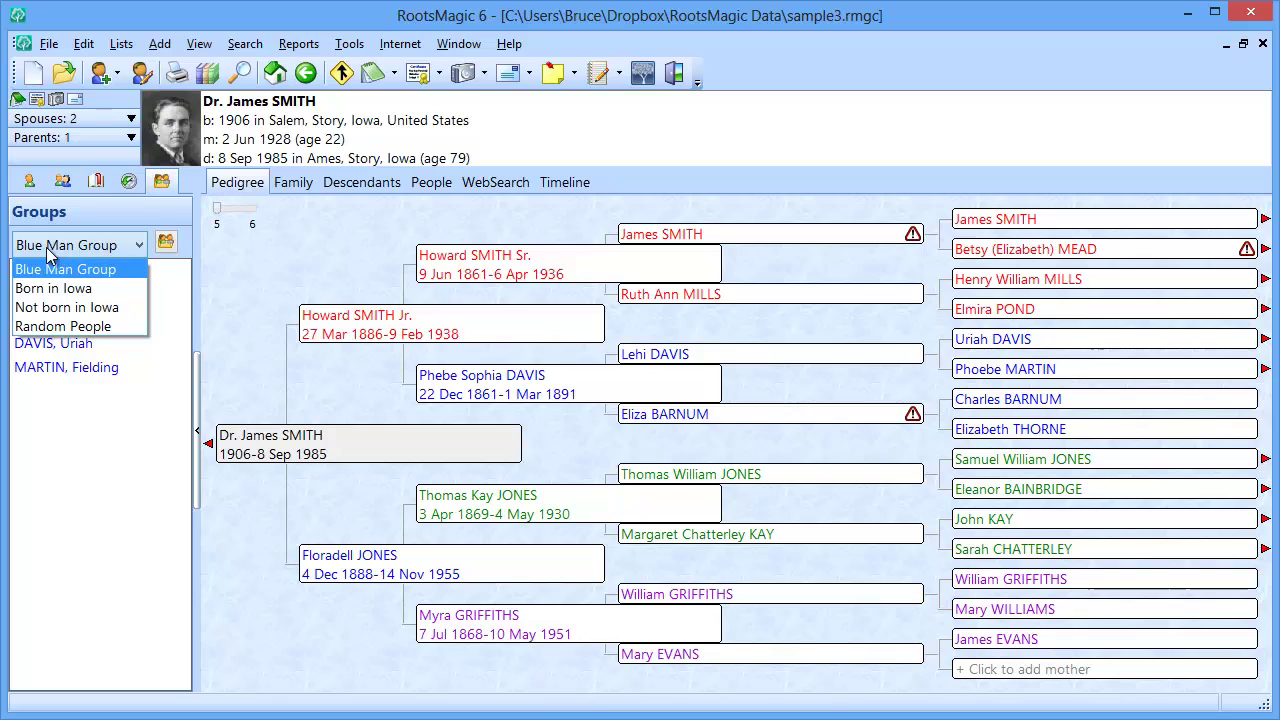
click(58, 252)
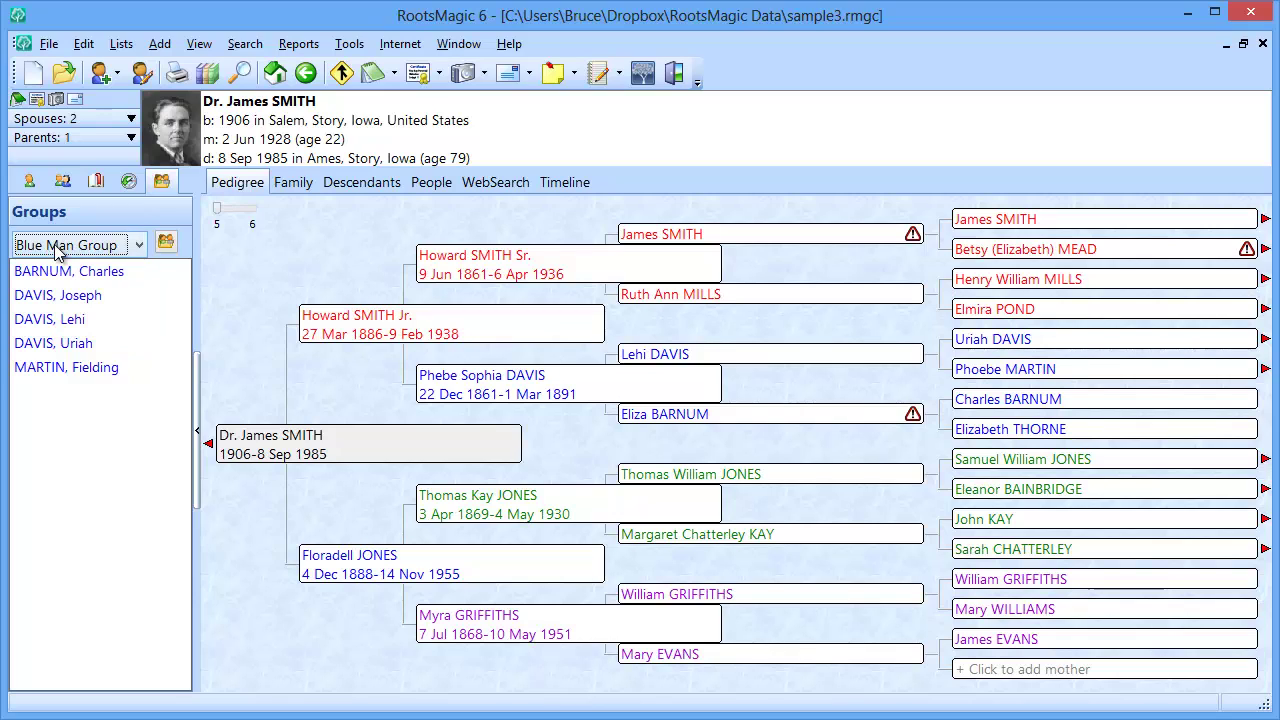
click(58, 250)
click(57, 290)
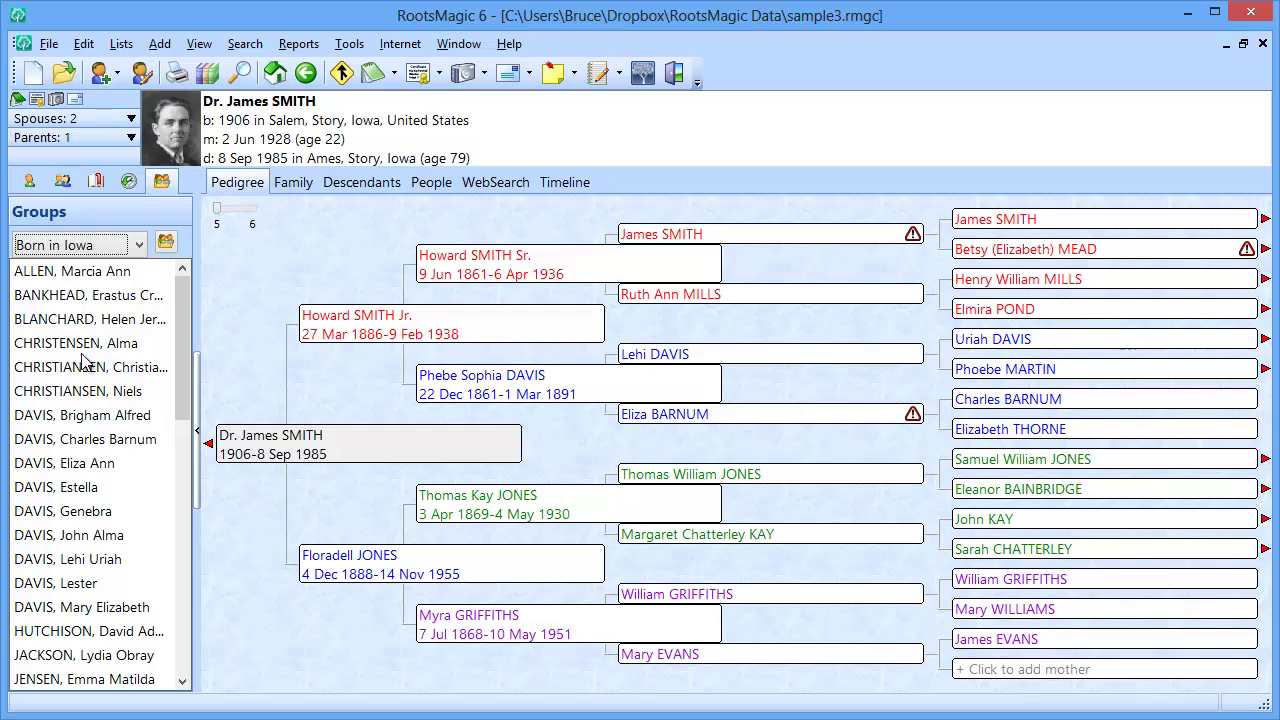
click(72, 248)
click(66, 310)
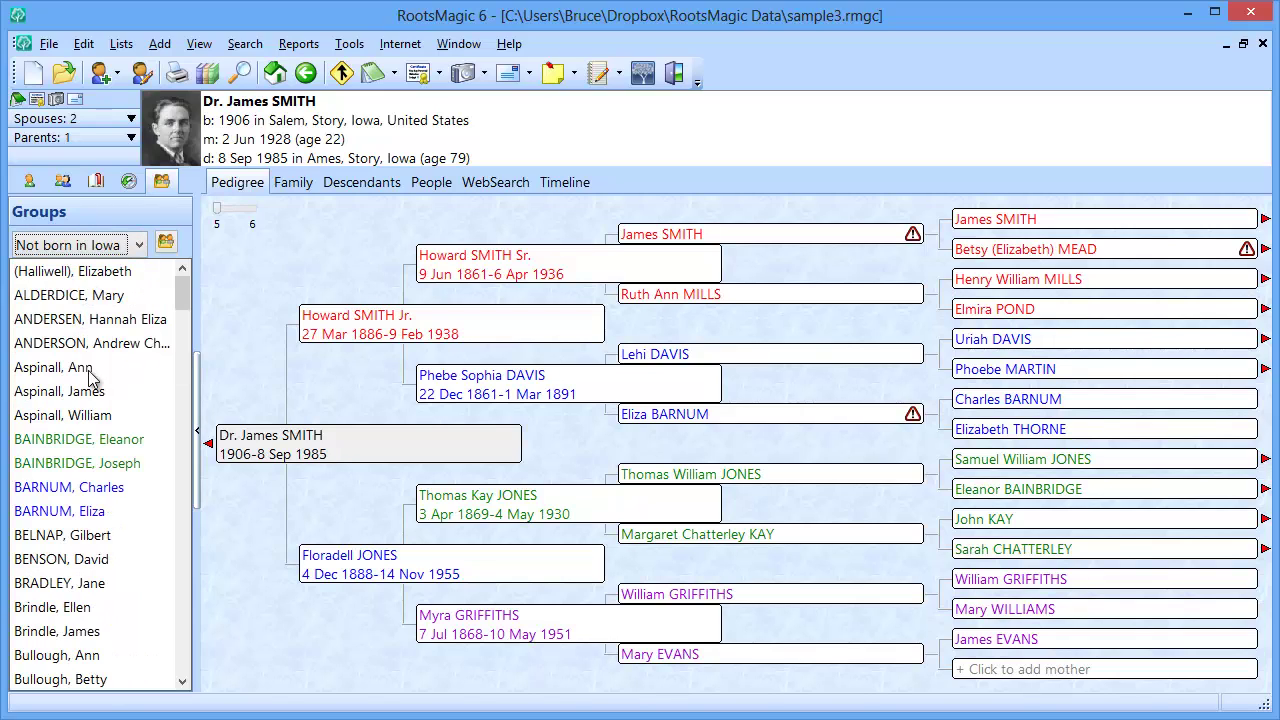
click(92, 246)
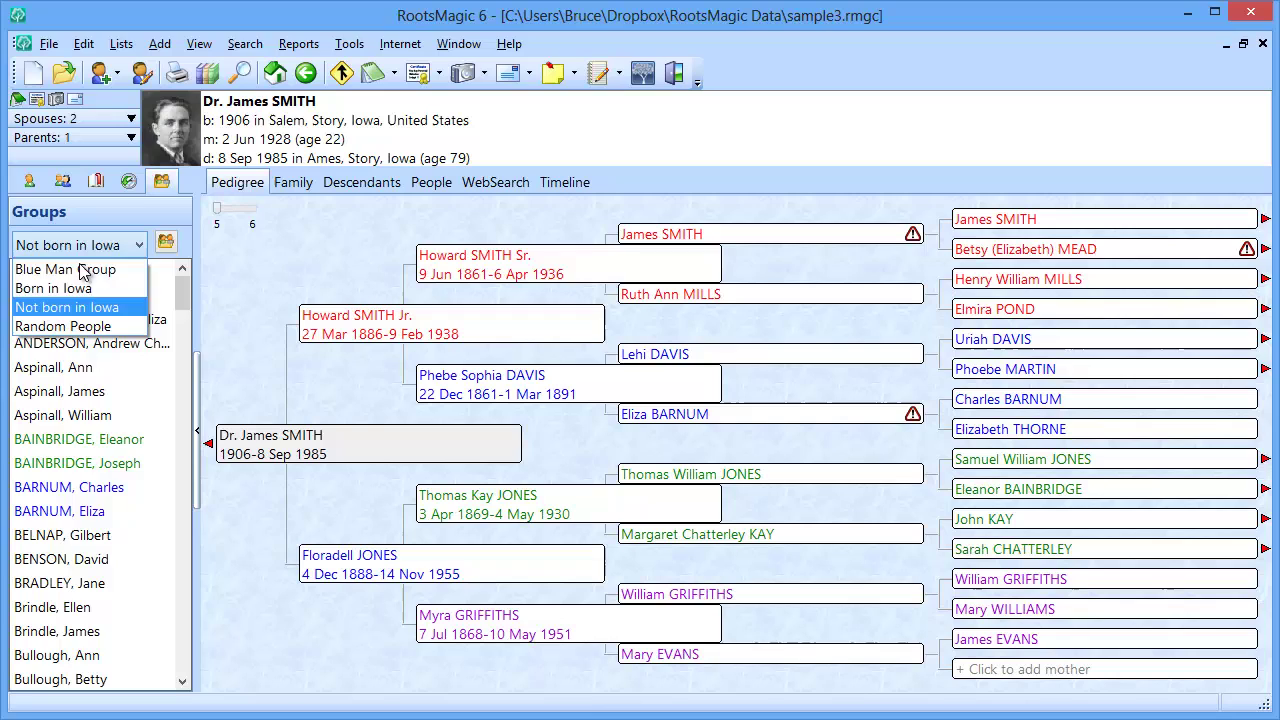
click(72, 326)
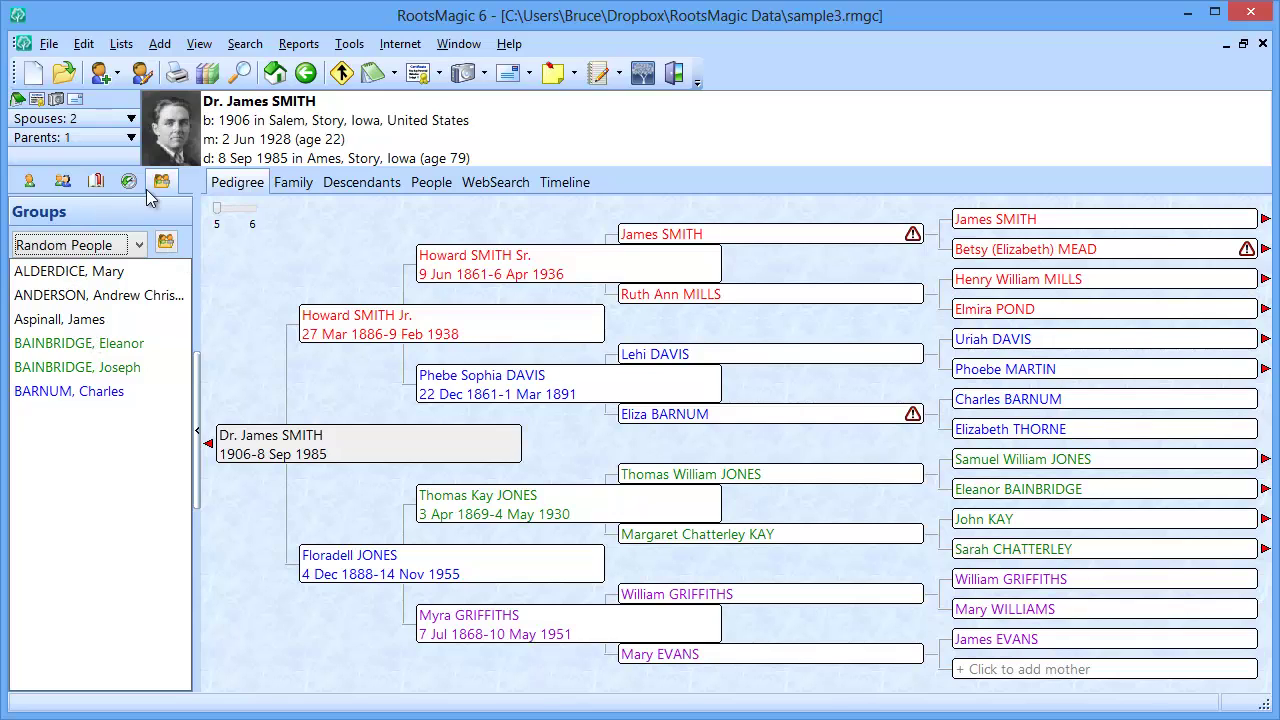
Compare the sidebar's full name index with its Groups list, finishing on the index.
click(30, 186)
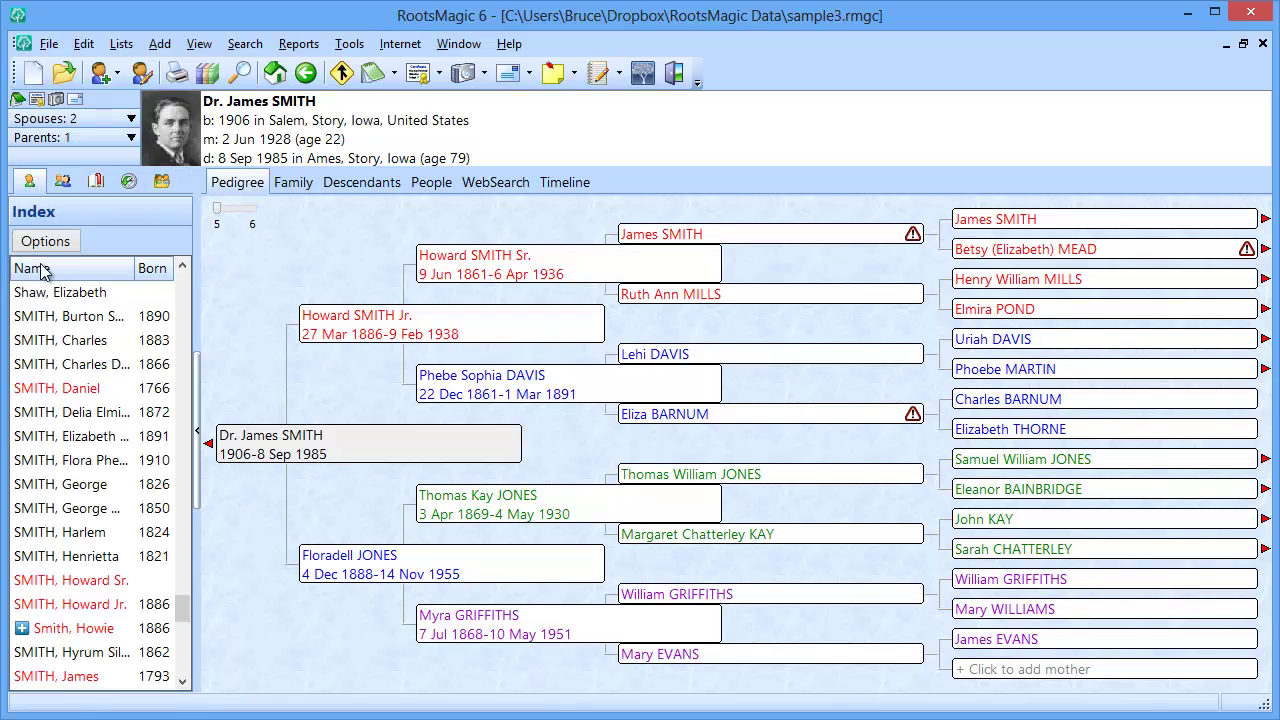
click(161, 184)
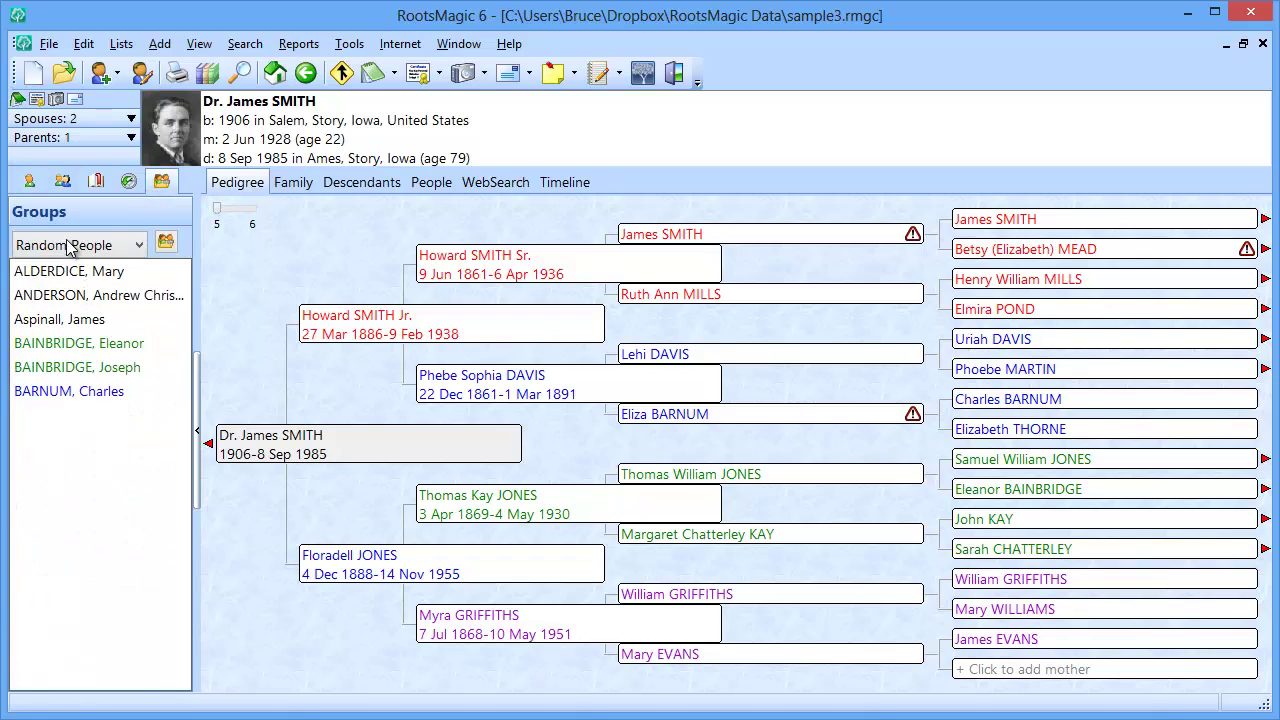
click(30, 184)
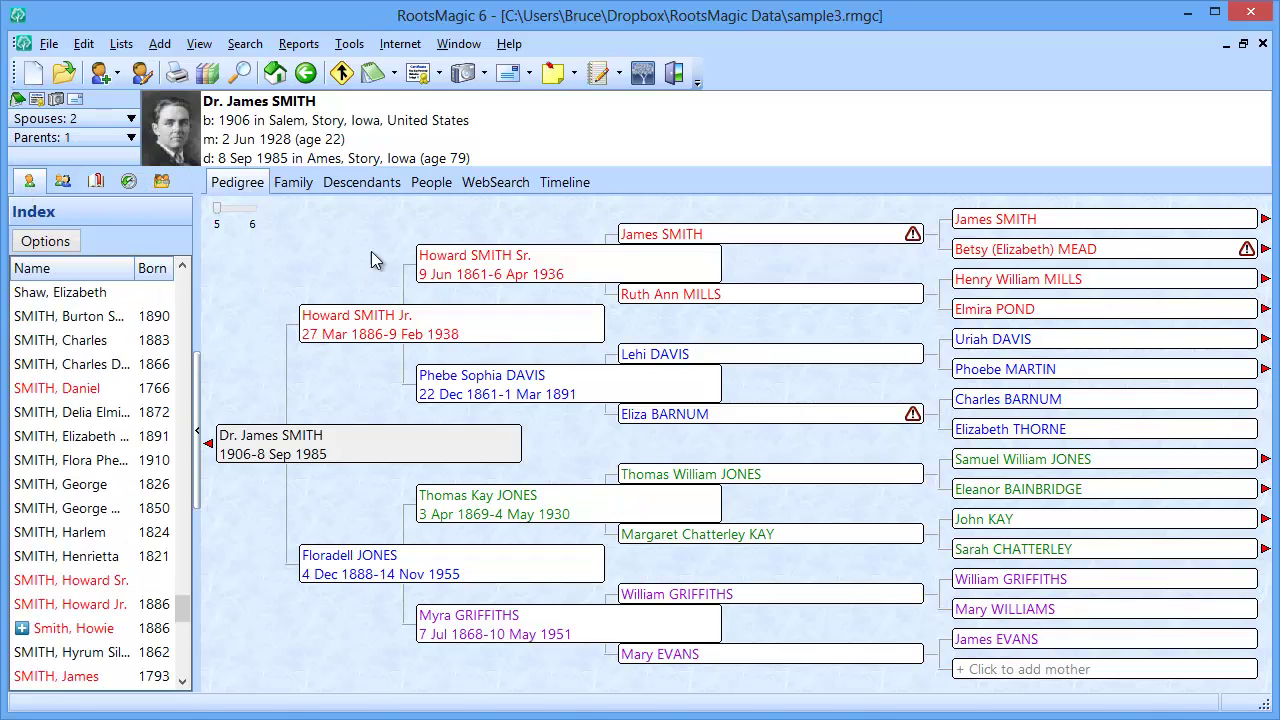
View only the Blue Man Group in the People view, restore it to show everyone, and return to the pedigree.
click(428, 189)
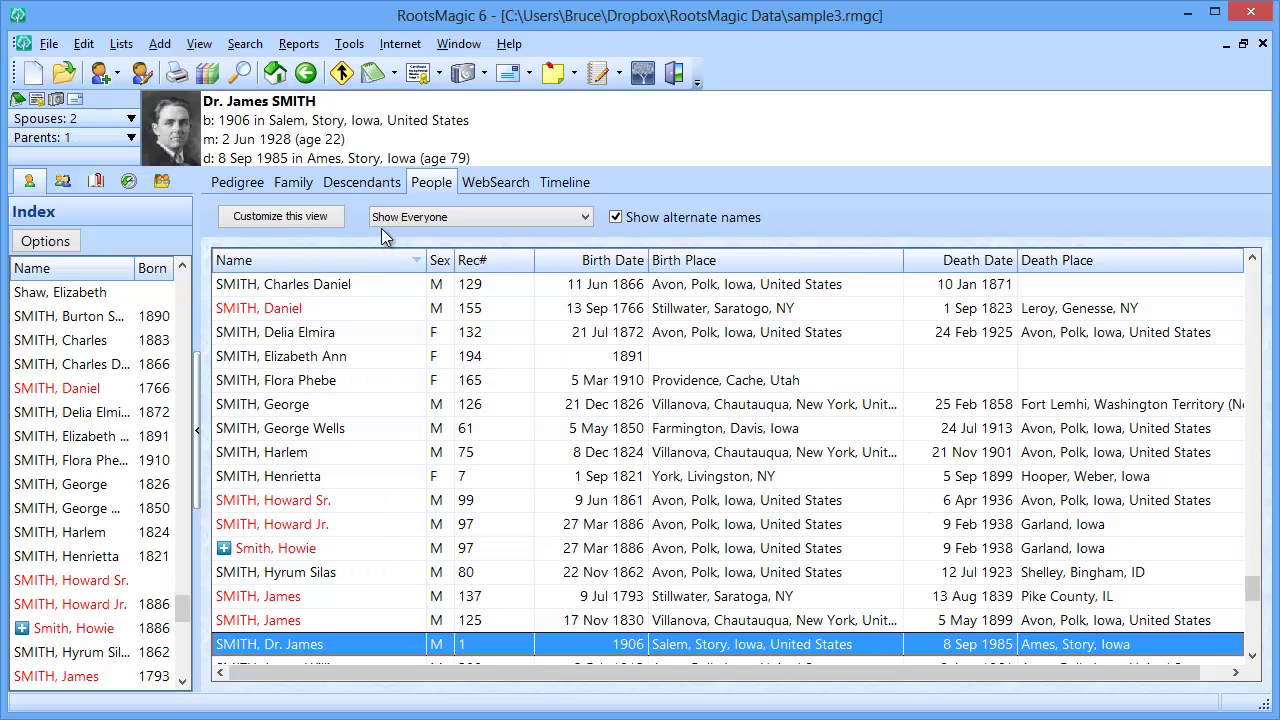
click(445, 222)
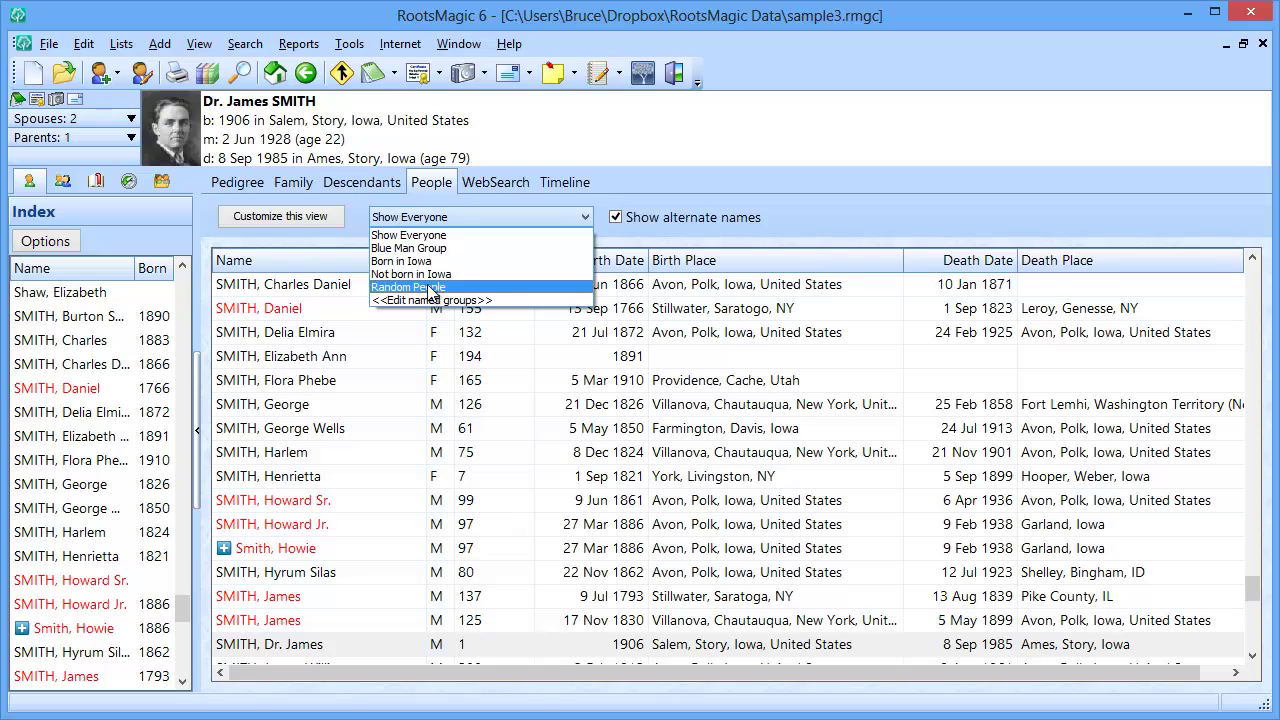
click(428, 248)
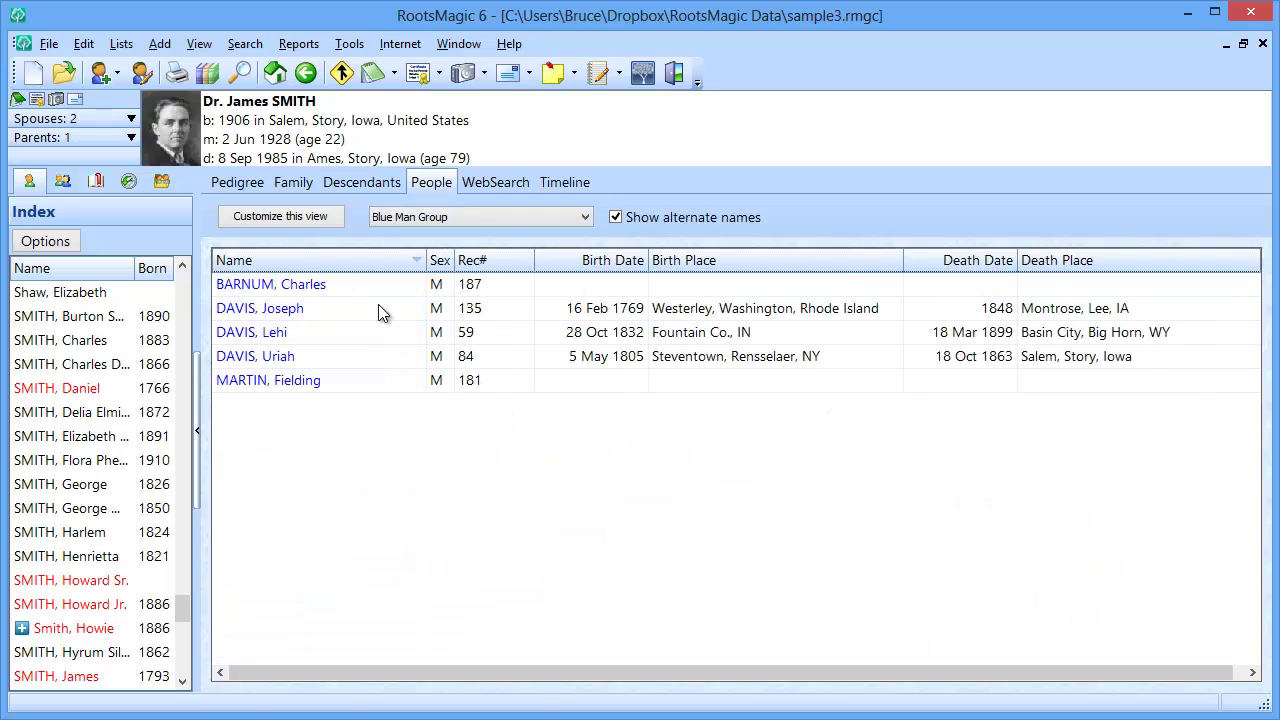
click(445, 222)
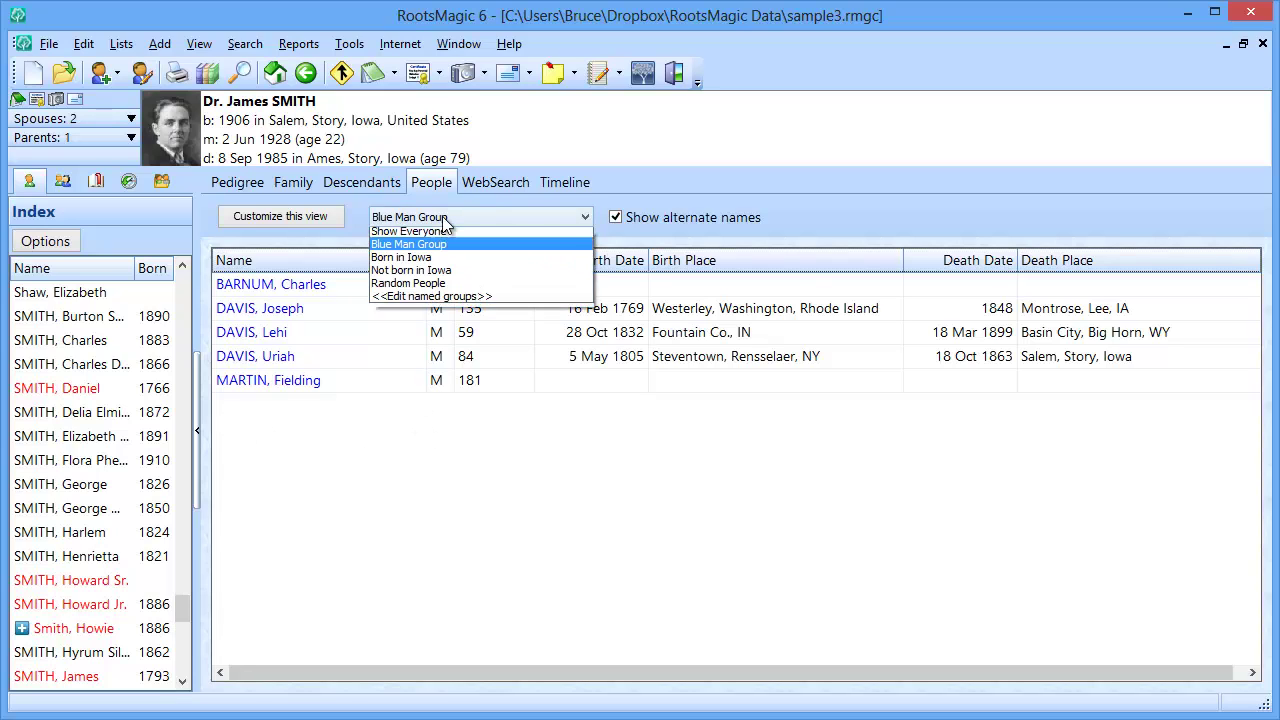
click(446, 234)
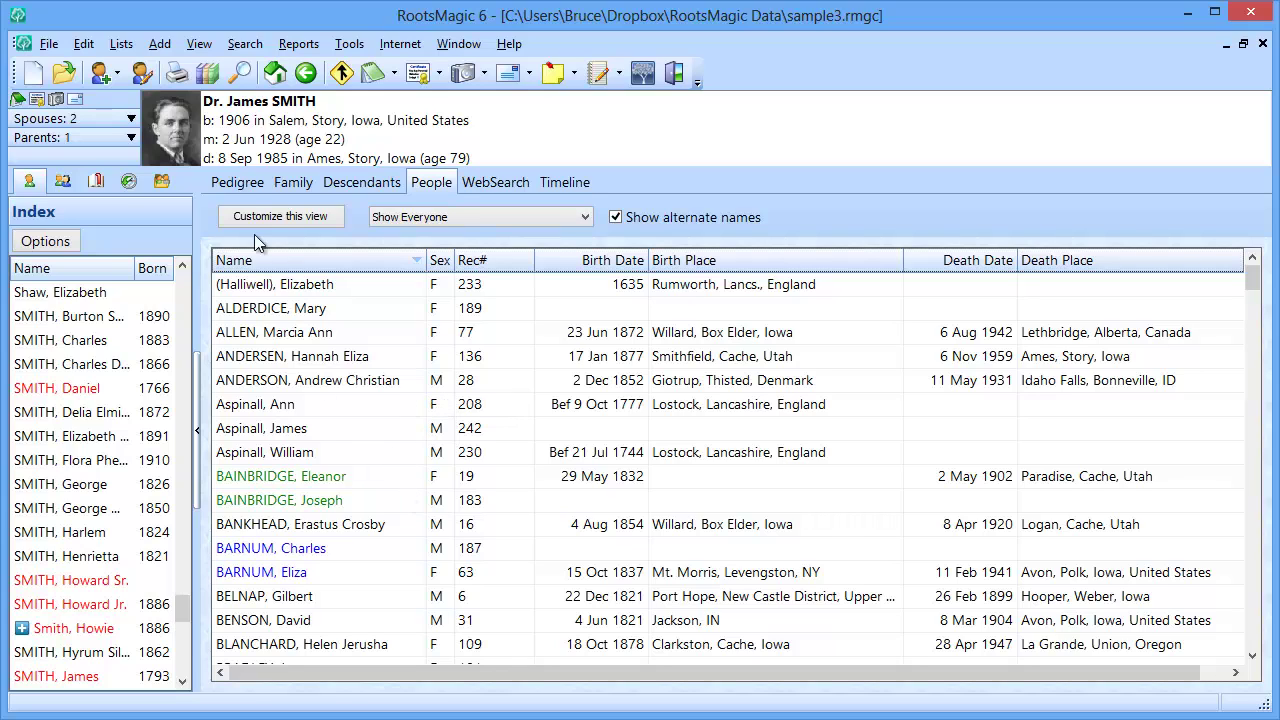
click(228, 180)
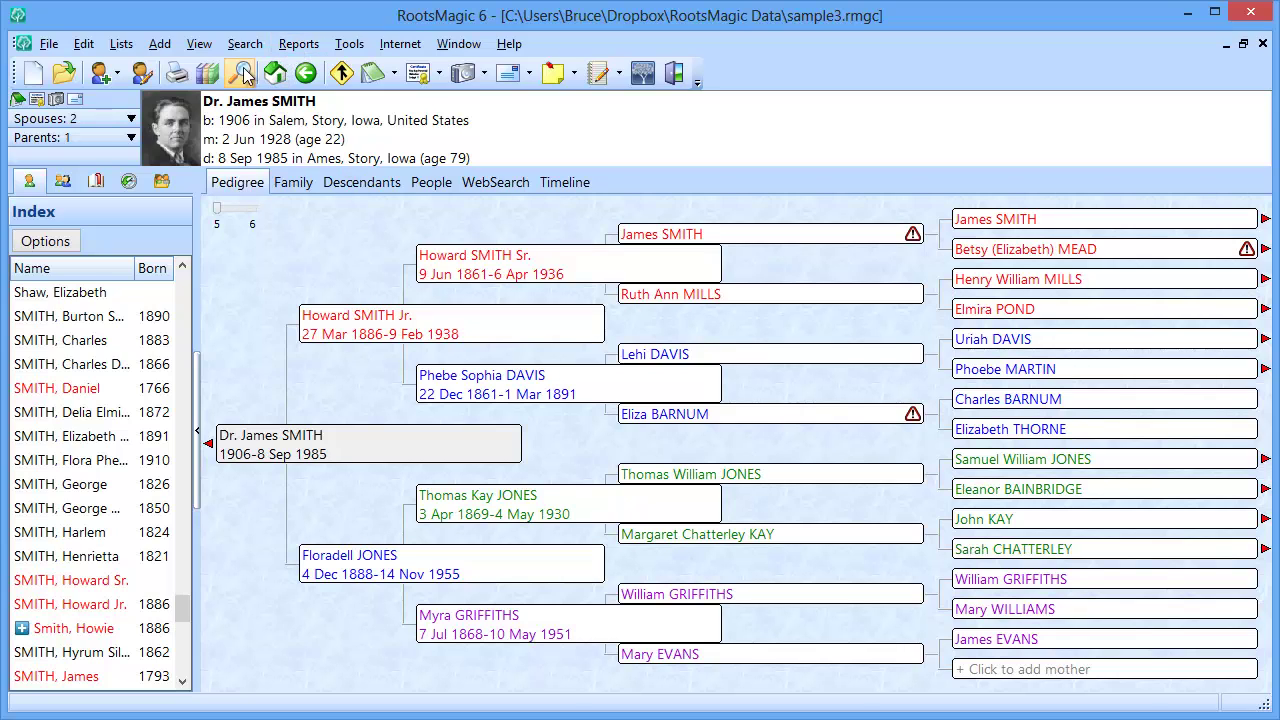
Generate an Individual List report that includes only the people in the Blue Man Group.
click(177, 73)
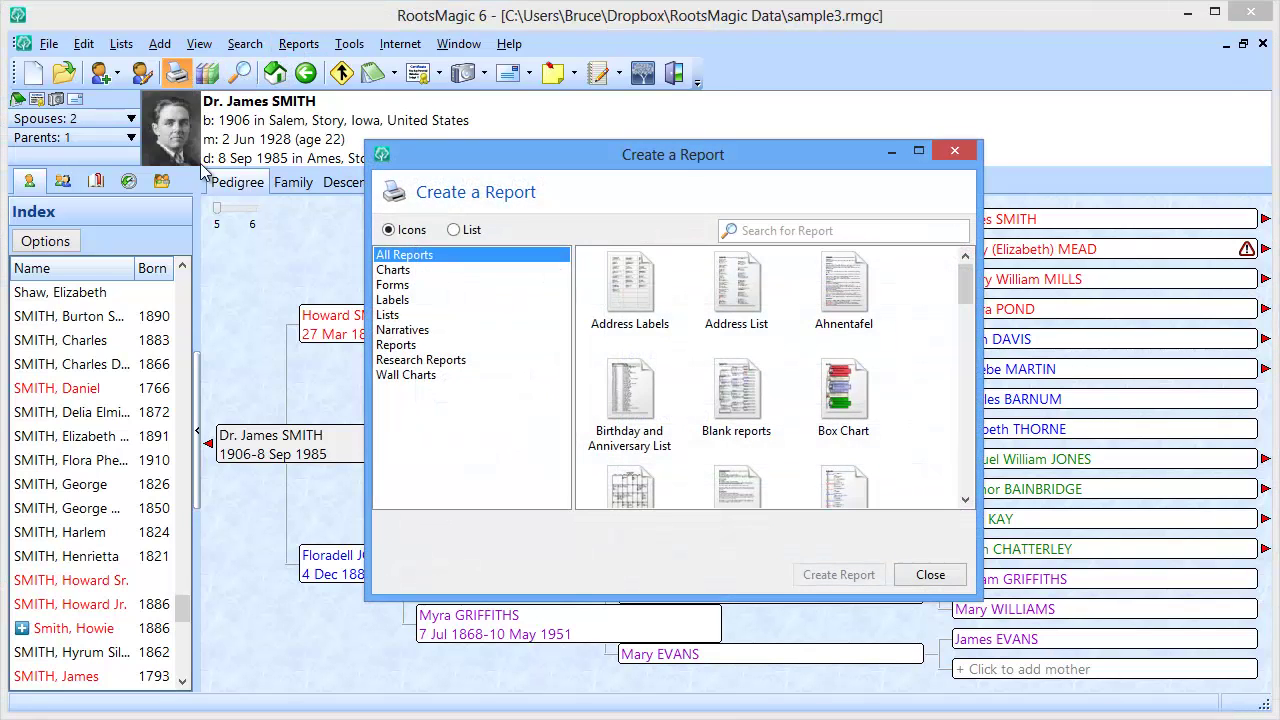
click(389, 315)
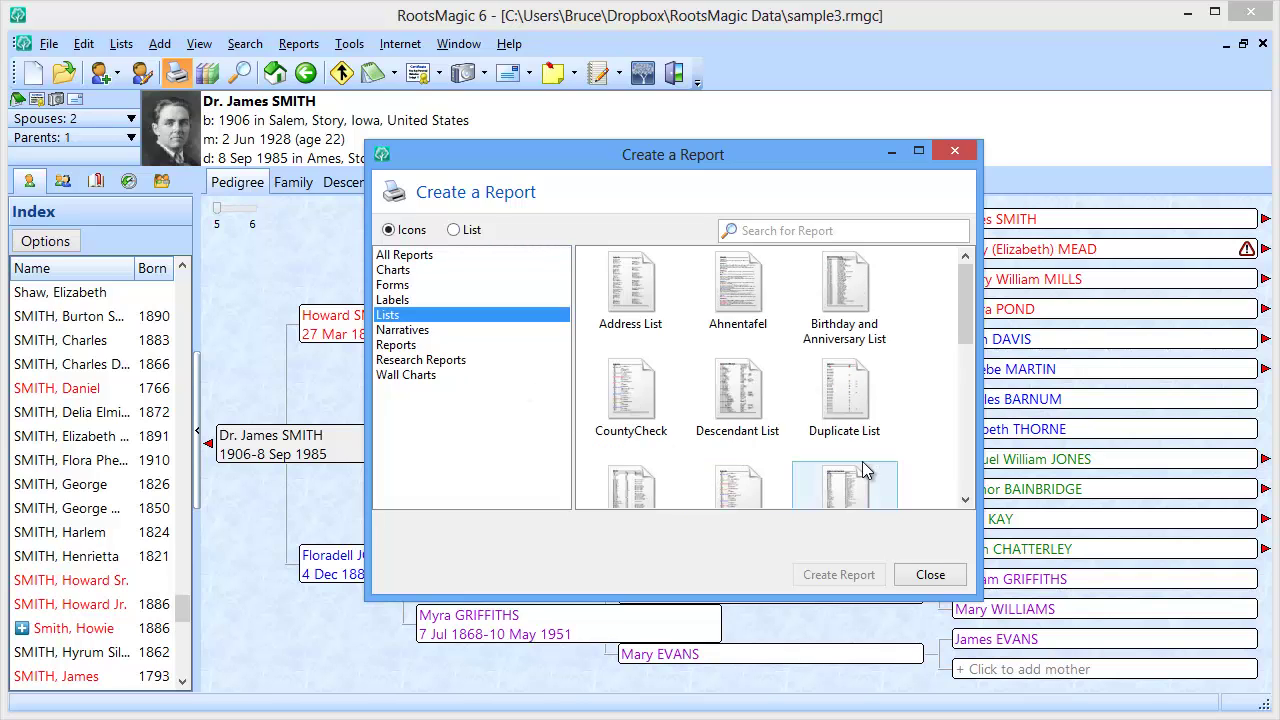
drag(966, 322, 967, 372)
click(752, 370)
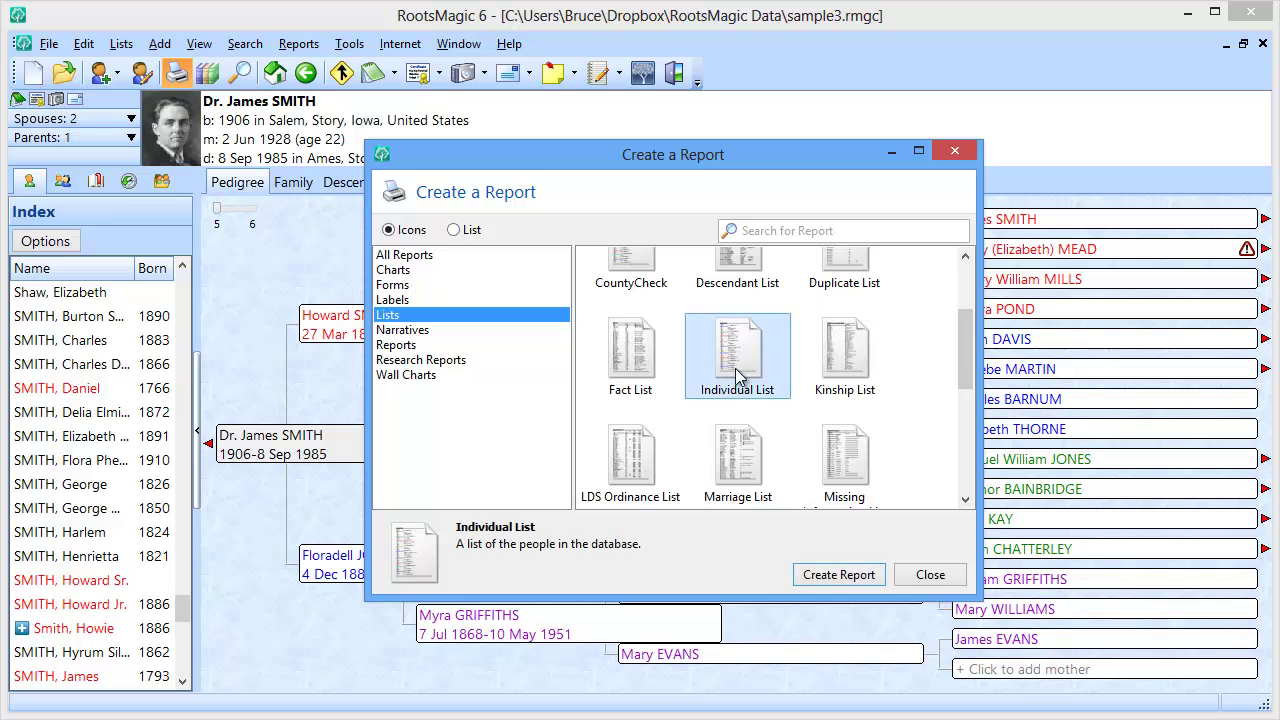
click(839, 578)
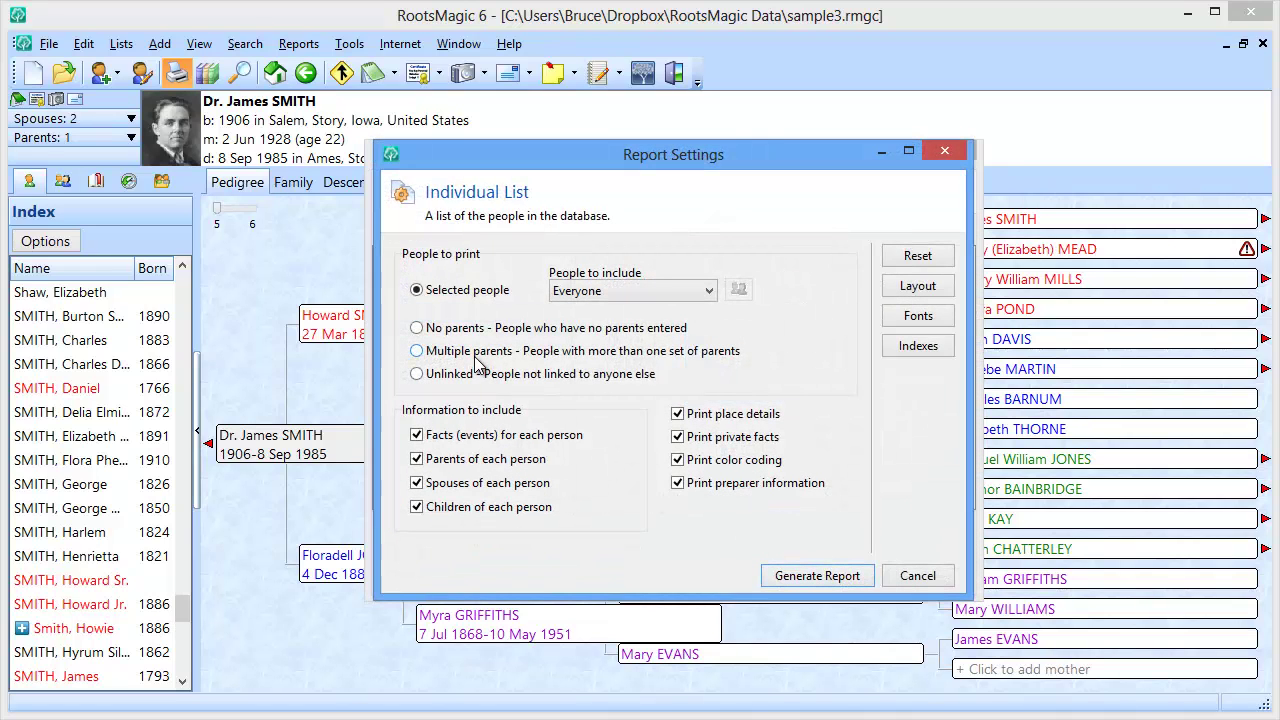
click(605, 294)
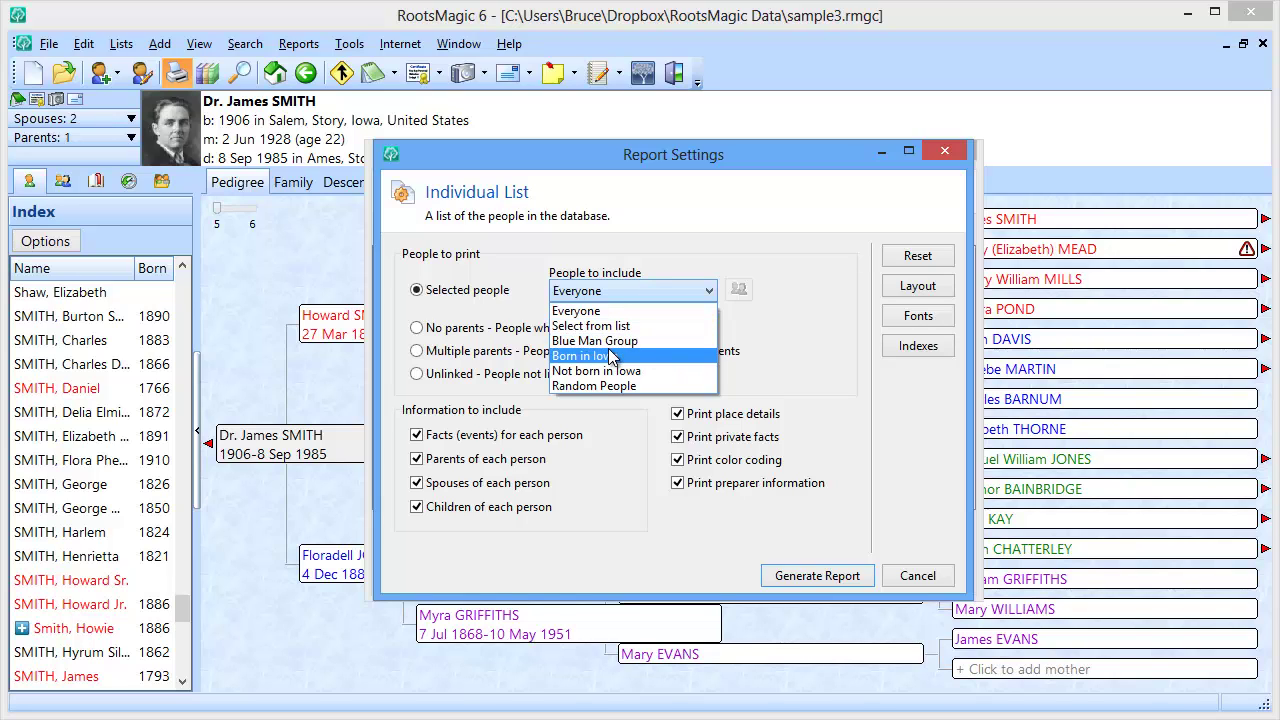
click(603, 342)
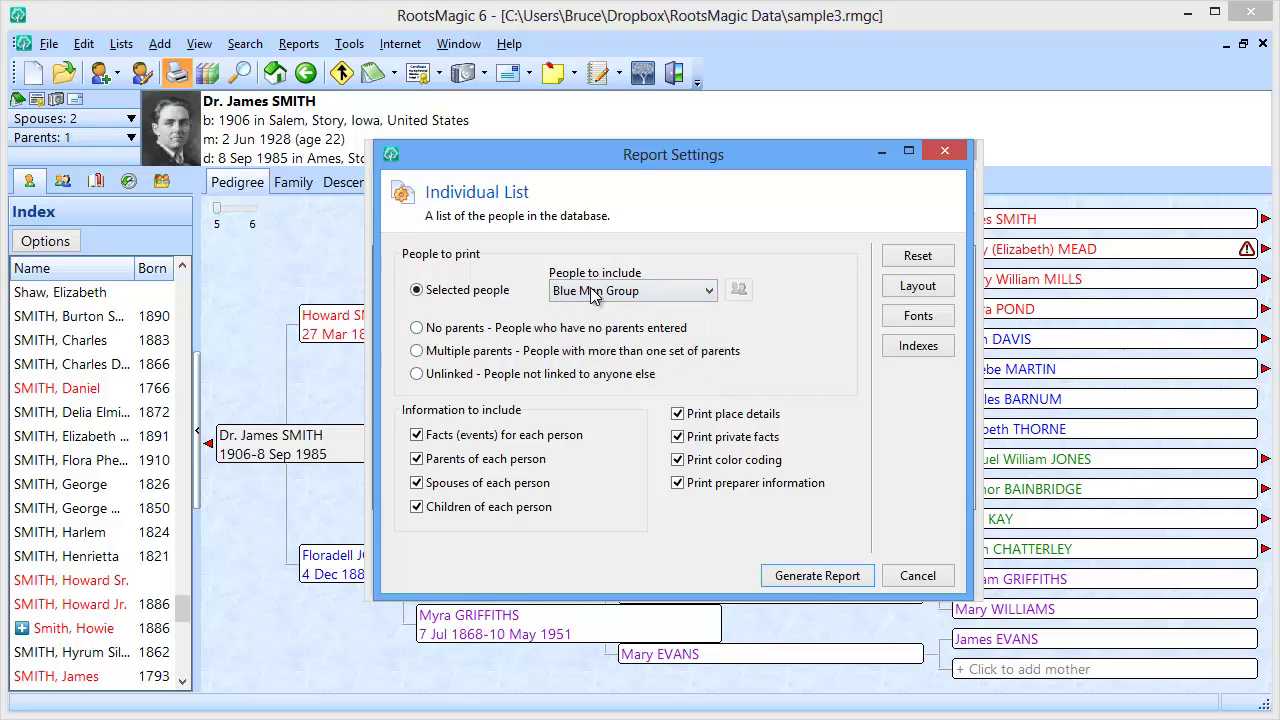
click(805, 575)
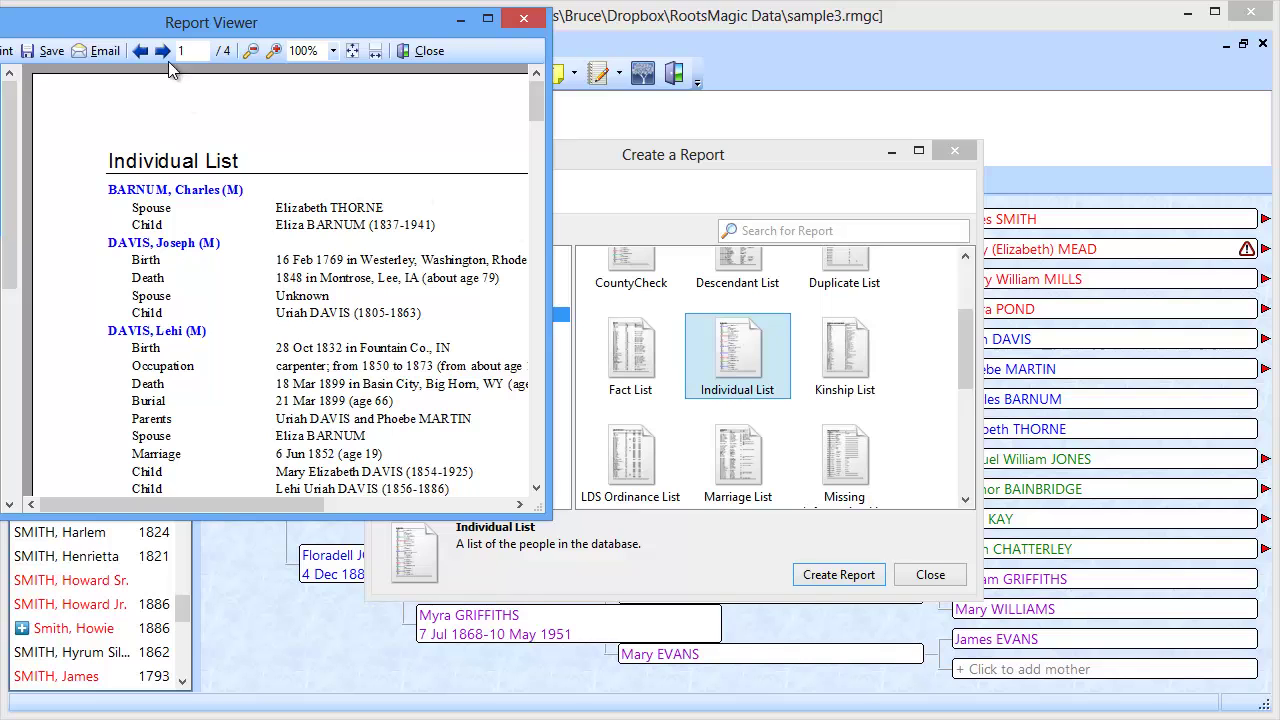
Move and enlarge the report viewer to examine the Individual List, and close the report and the report selection.
drag(188, 28, 422, 85)
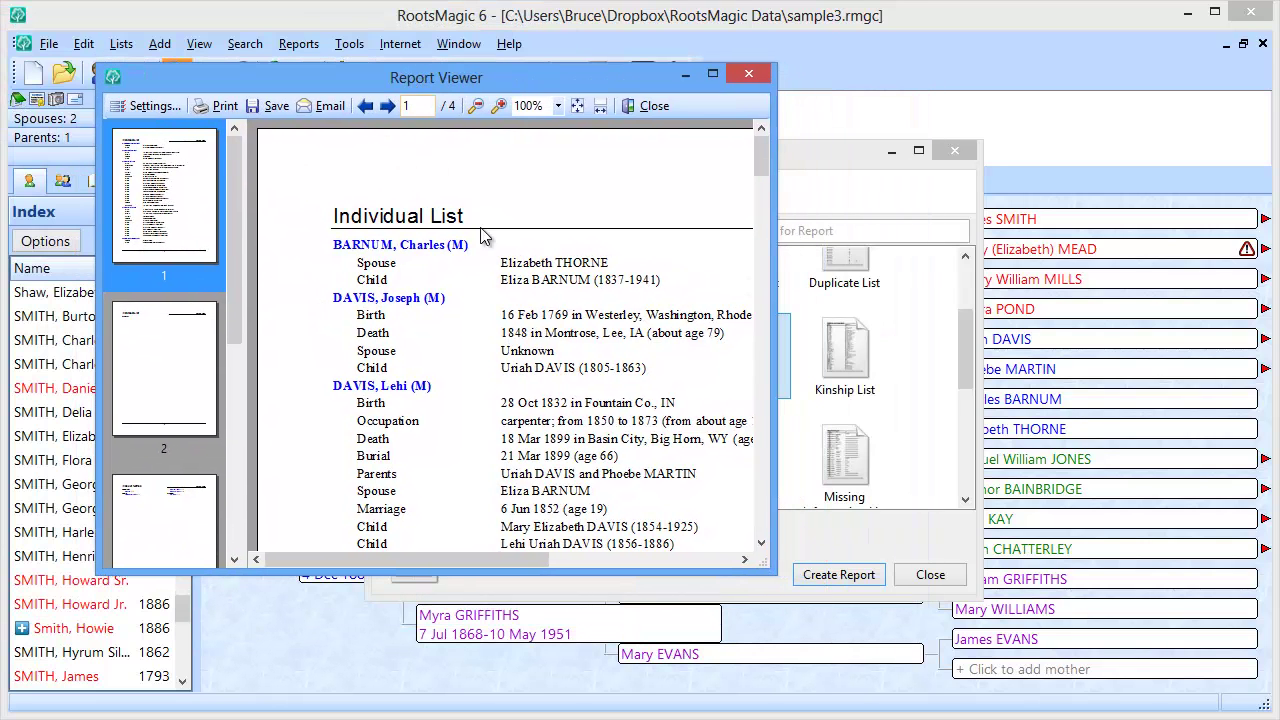
drag(776, 573, 1058, 655)
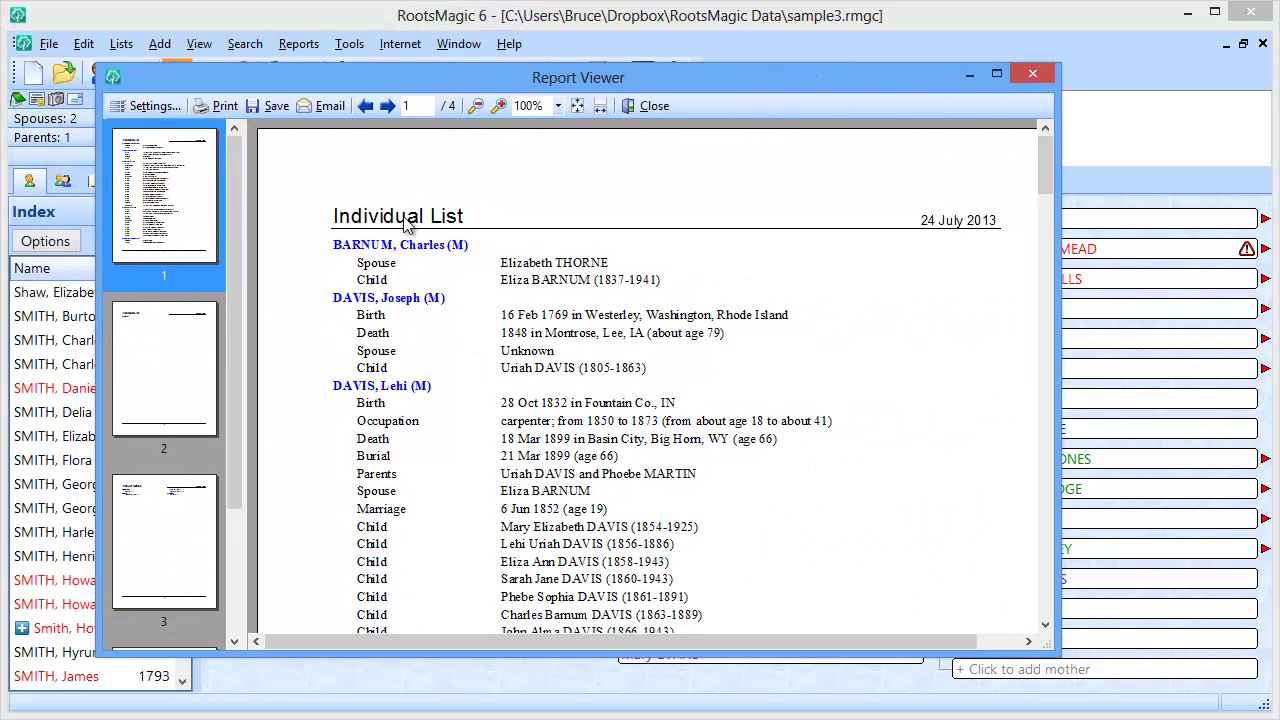
drag(1051, 154, 1032, 113)
click(1032, 74)
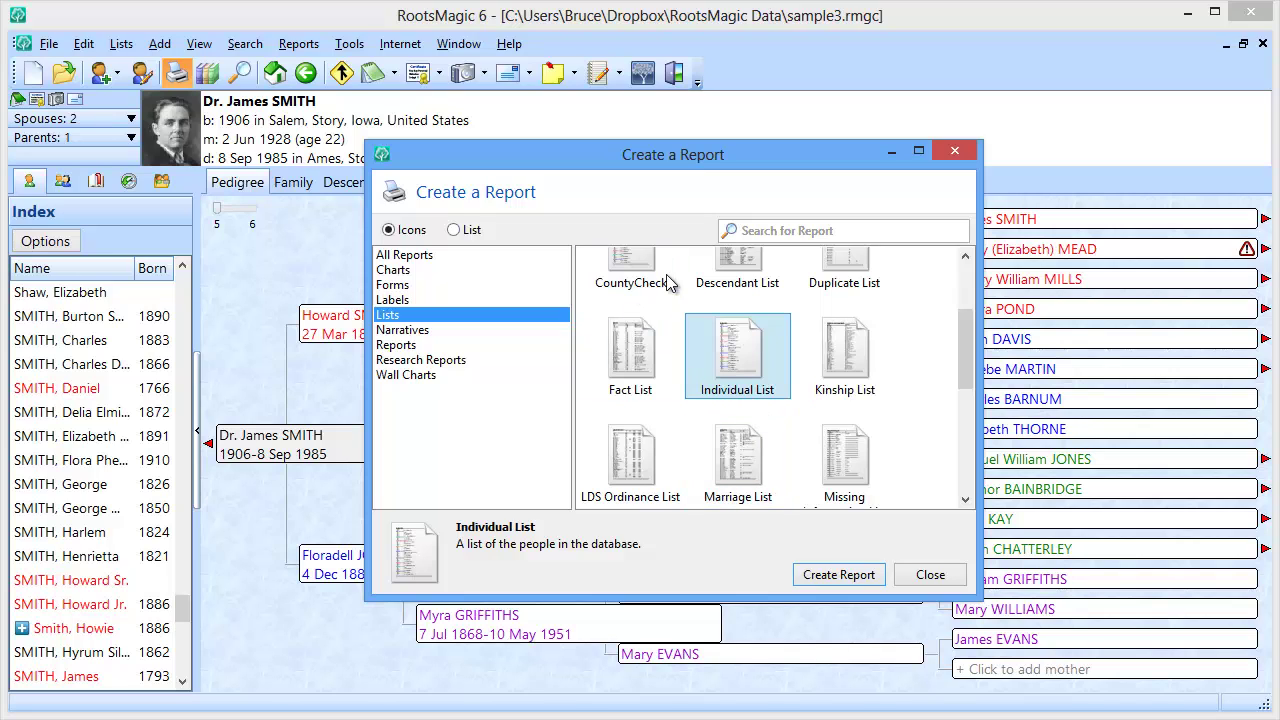
click(920, 577)
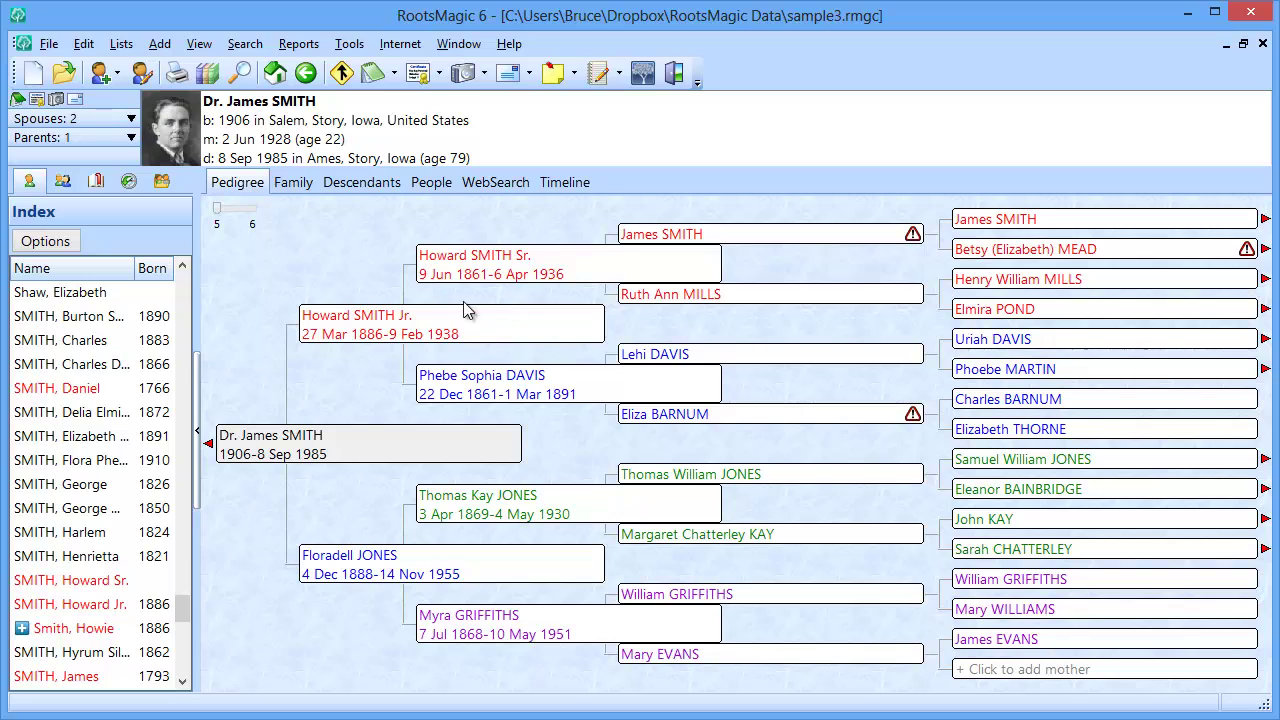
Check which named groups can be chosen as people to export in the GEDCOM export, and cancel the export.
click(47, 44)
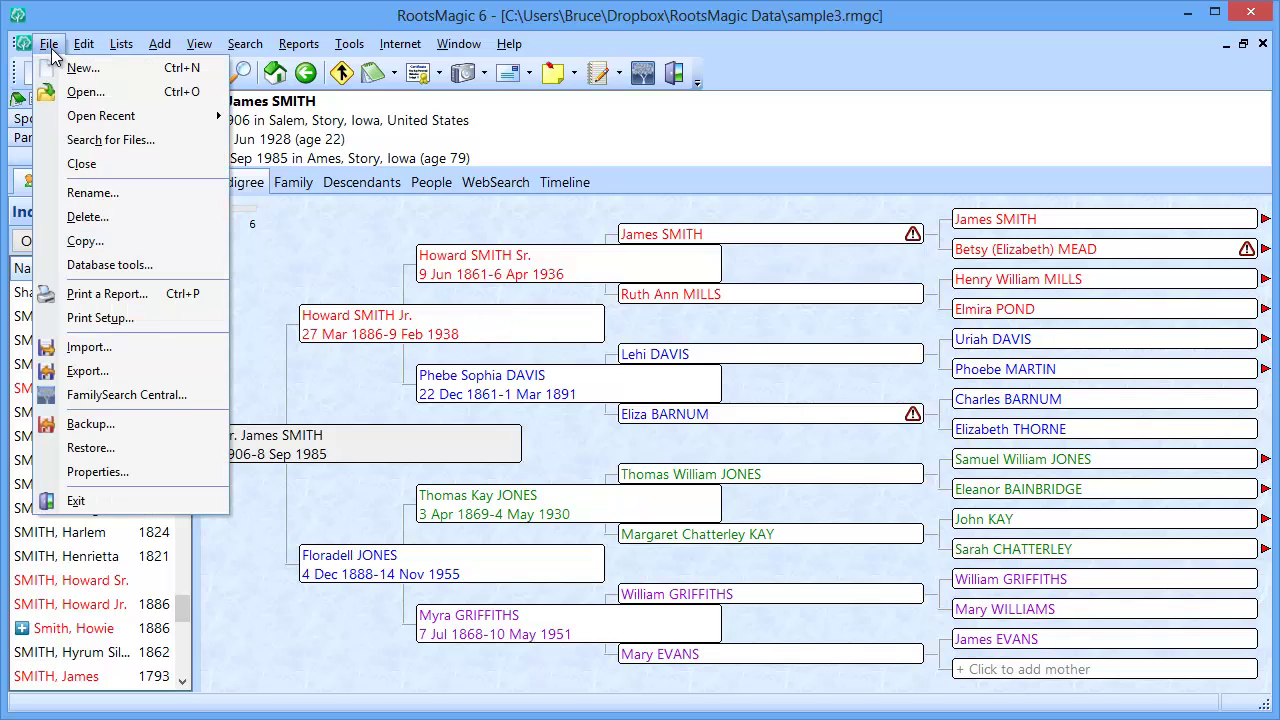
click(104, 372)
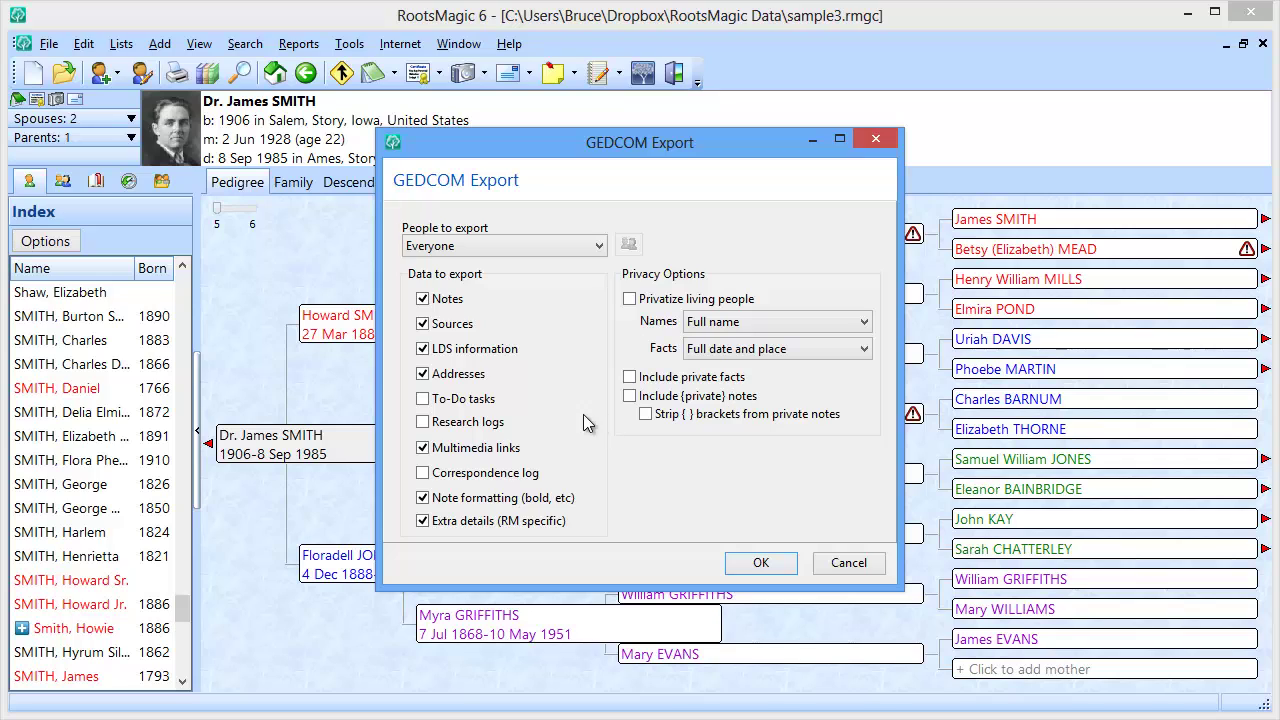
click(455, 250)
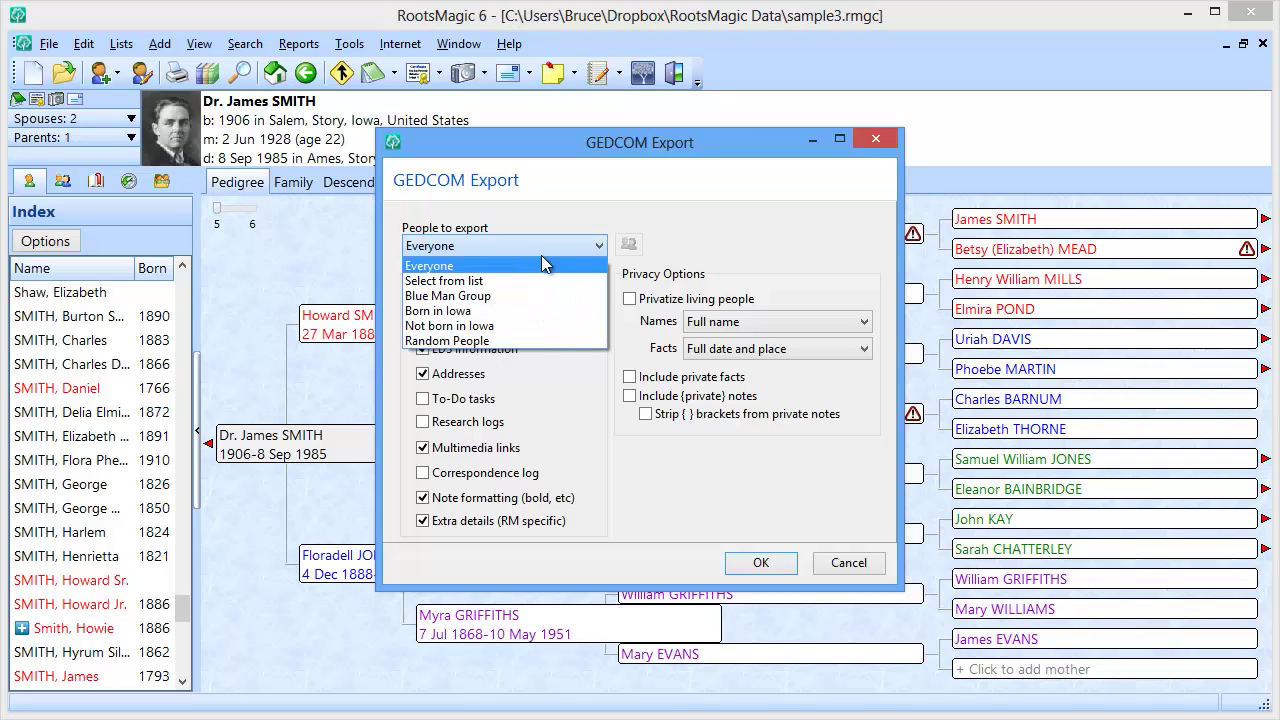
click(563, 391)
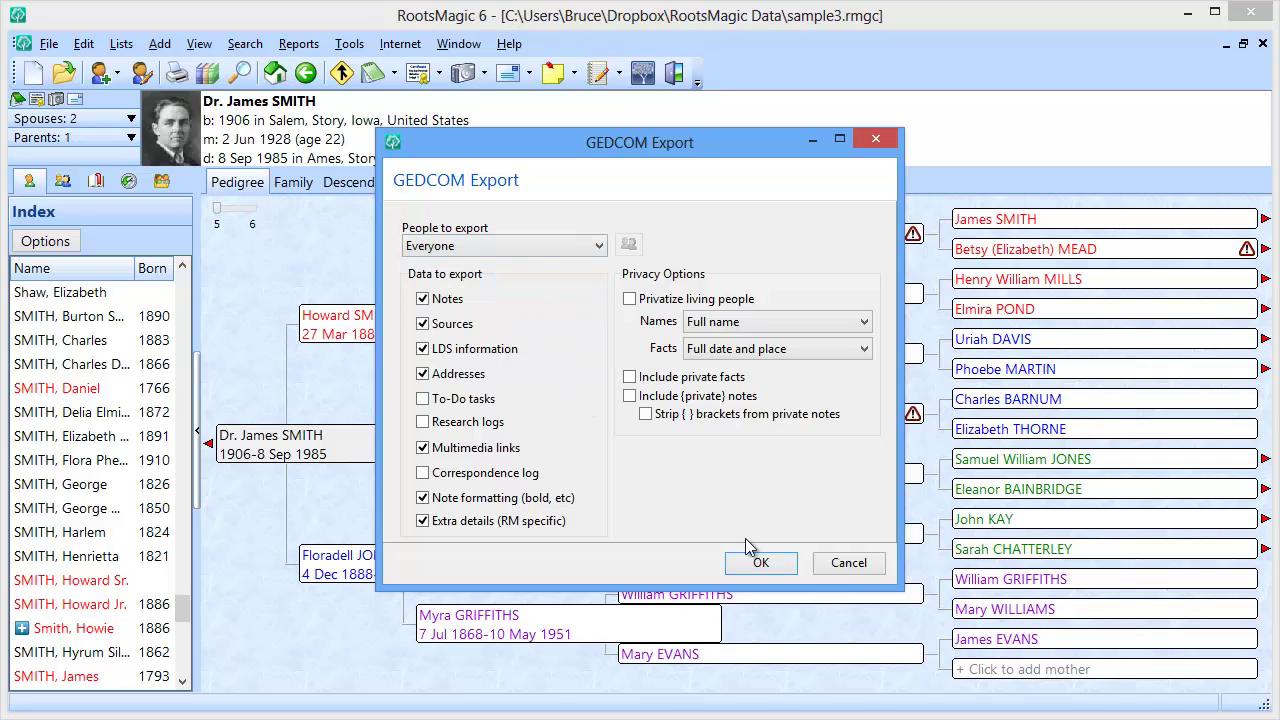
click(835, 566)
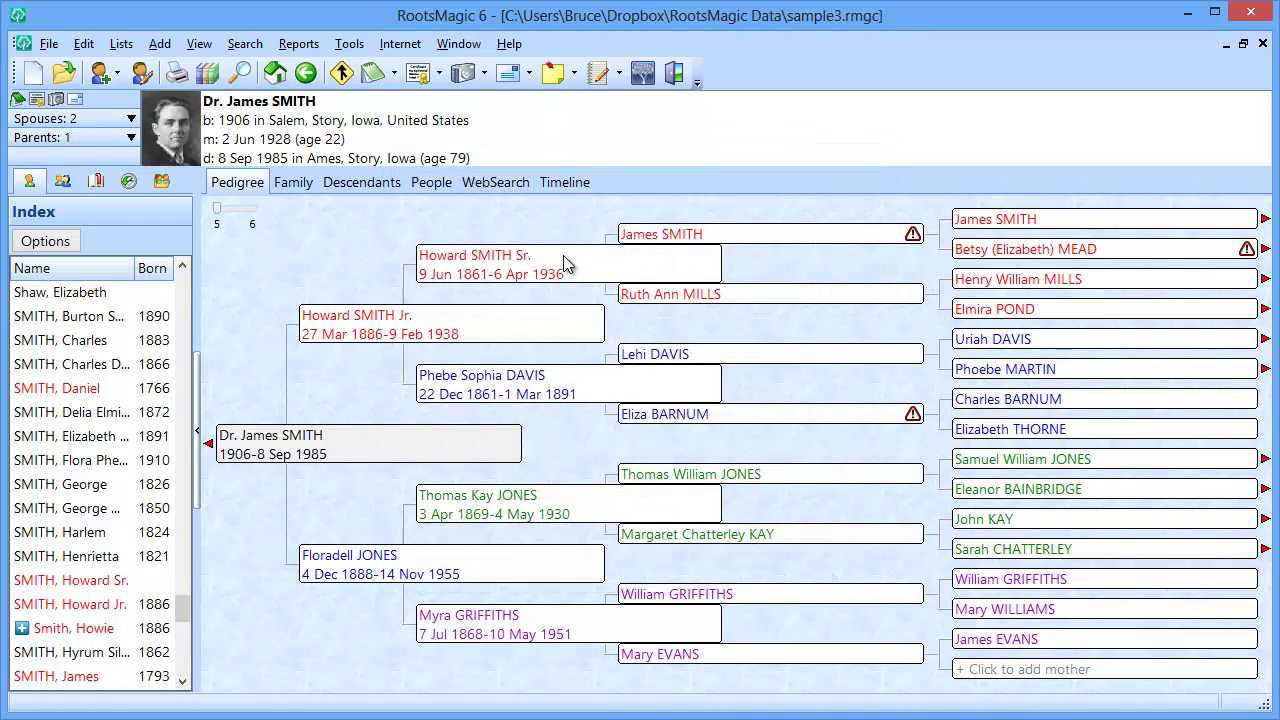
Open the FamilySearch tools for finding matches, and collapse and restore the list of people in the file.
click(642, 74)
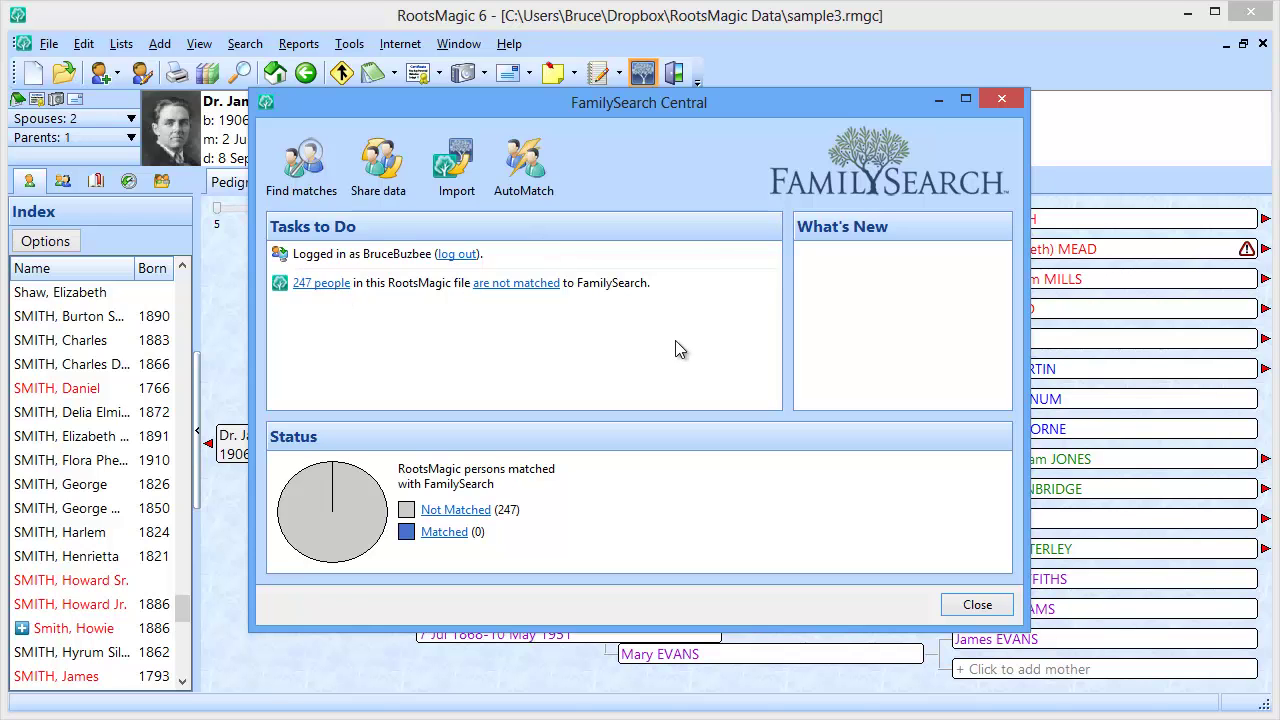
click(316, 188)
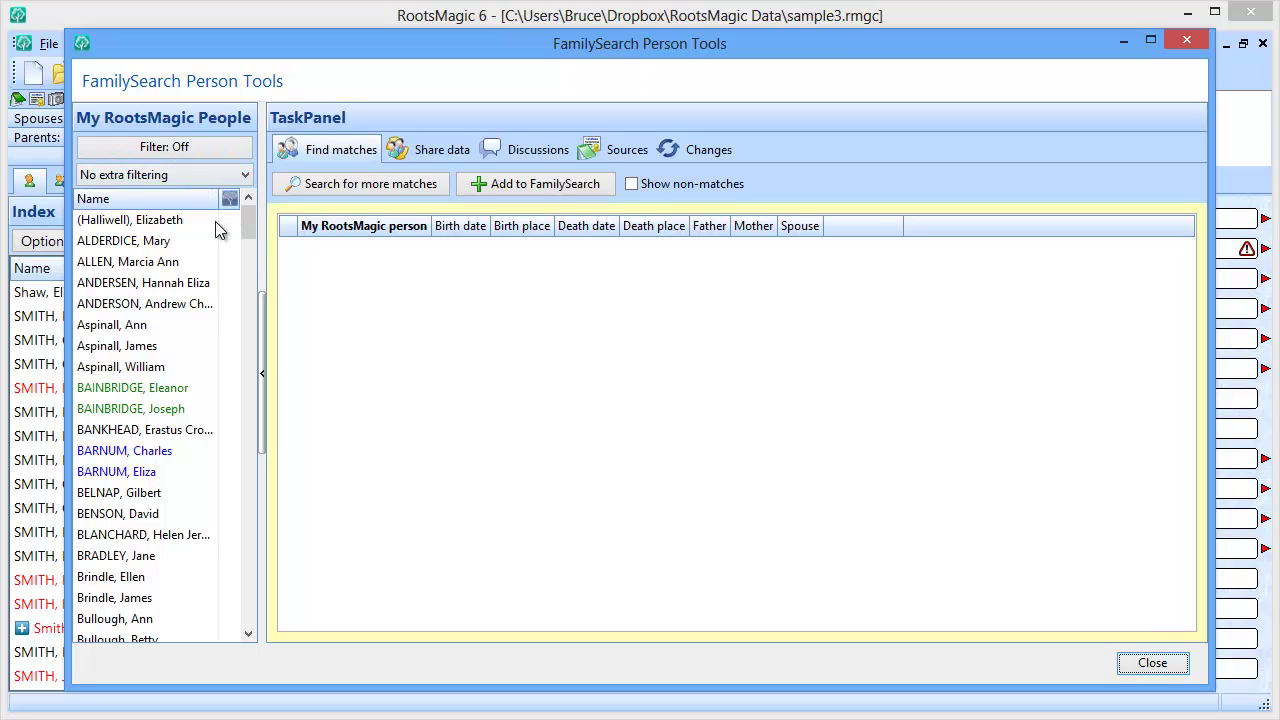
click(262, 325)
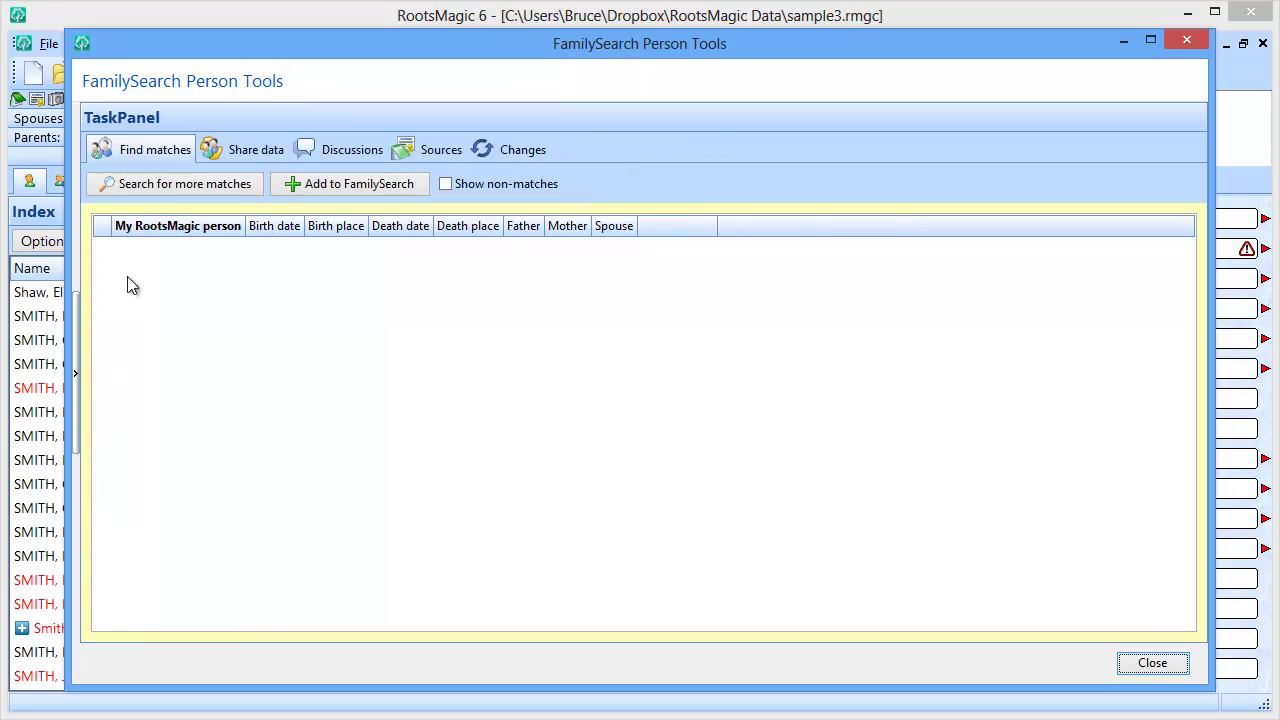
click(76, 356)
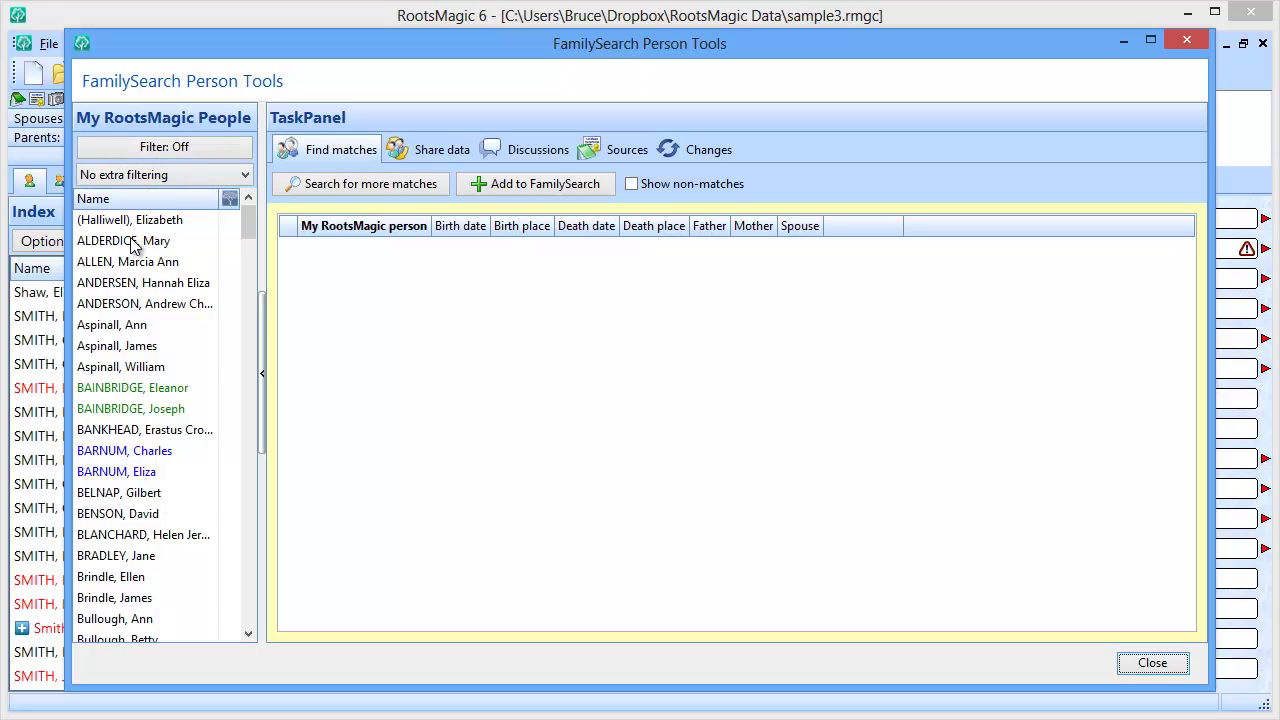
Filter the FamilySearch people list to the Born in Iowa group.
click(160, 148)
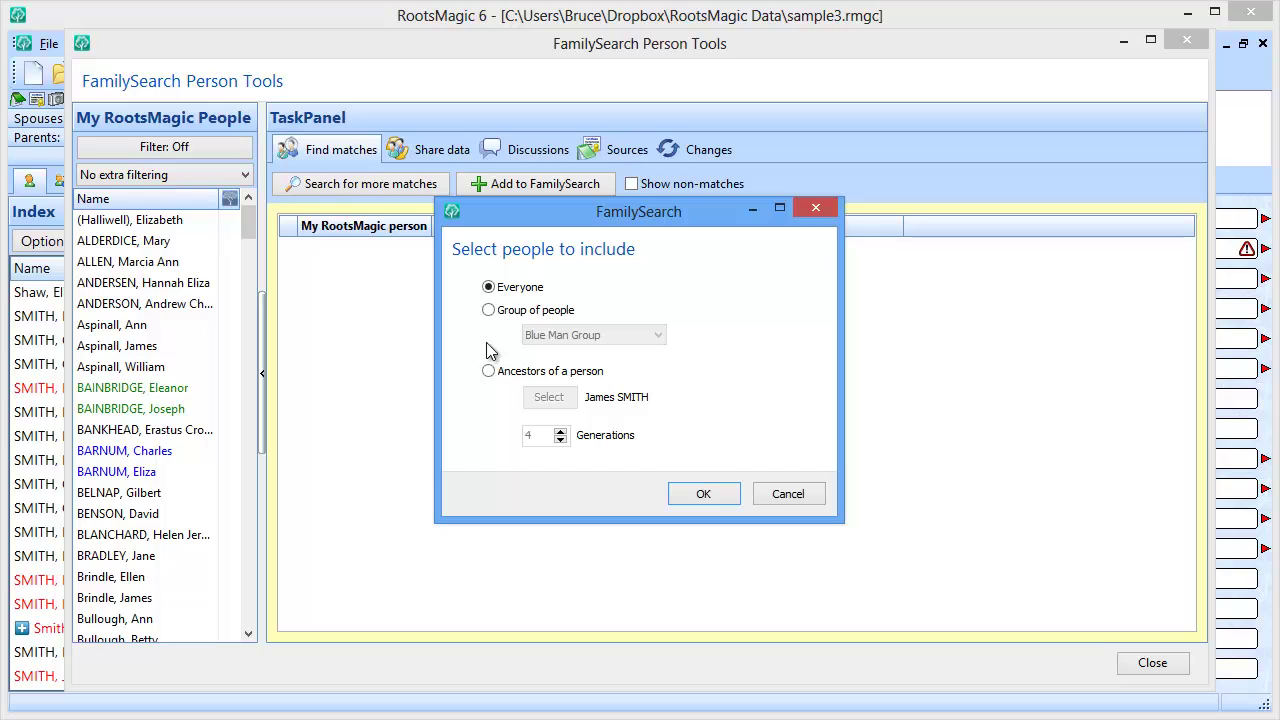
click(499, 314)
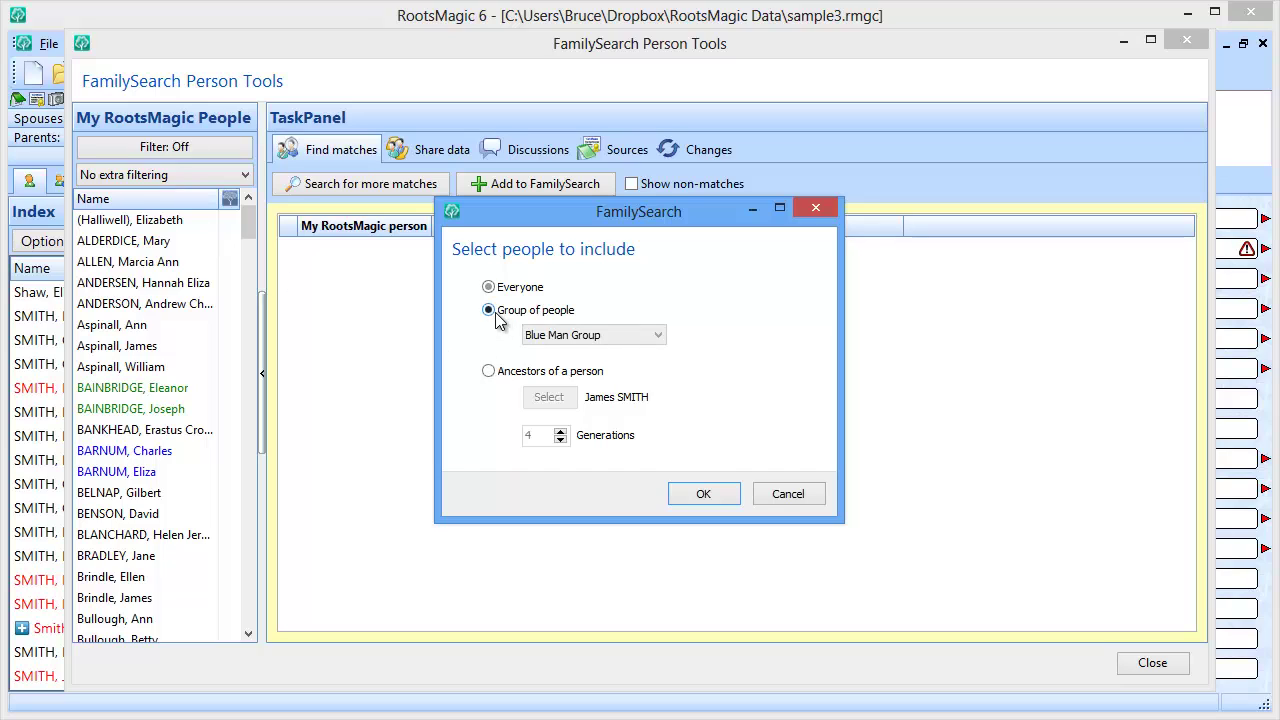
click(553, 339)
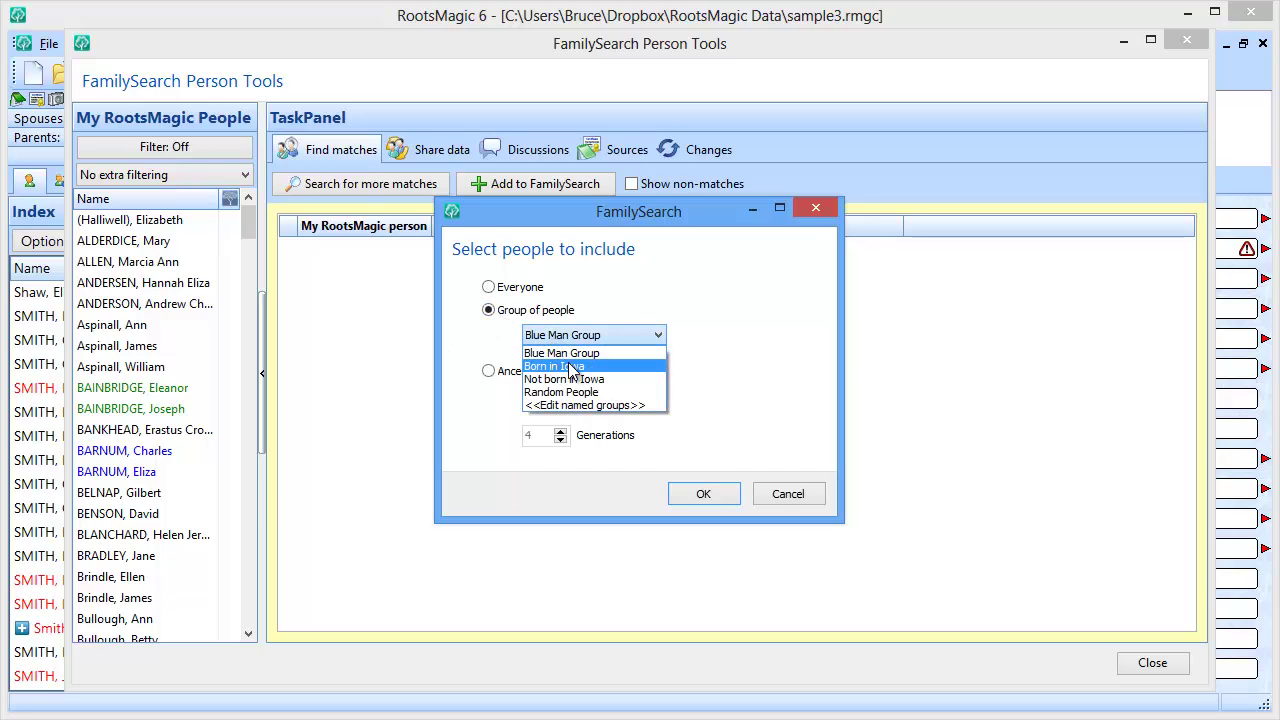
click(570, 366)
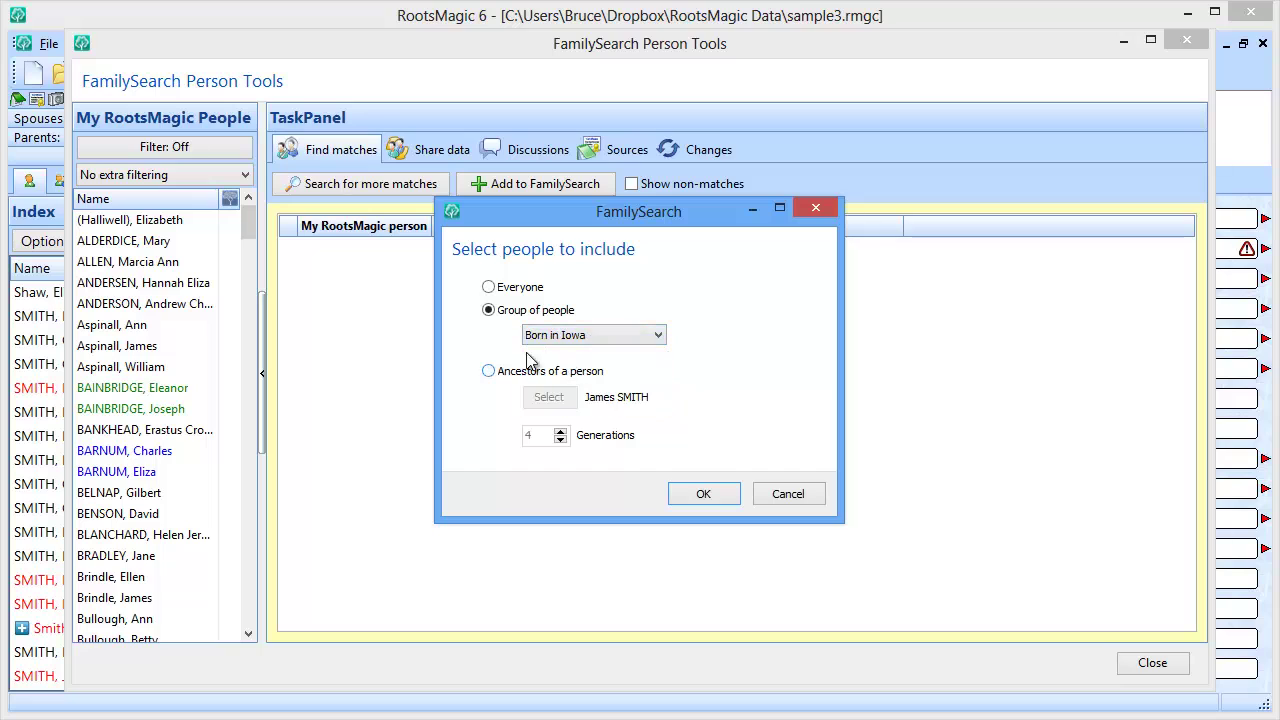
click(698, 494)
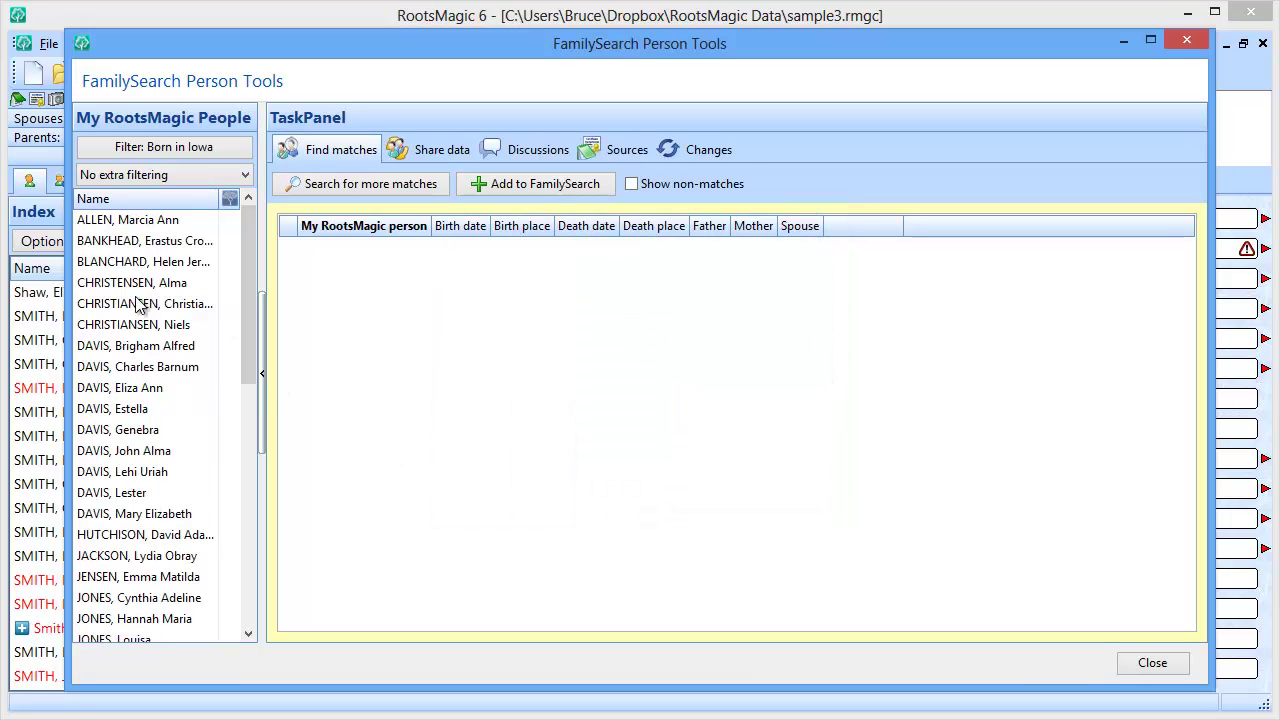
Change the FamilySearch people filter to the Blue Man Group and close the person tools.
click(166, 152)
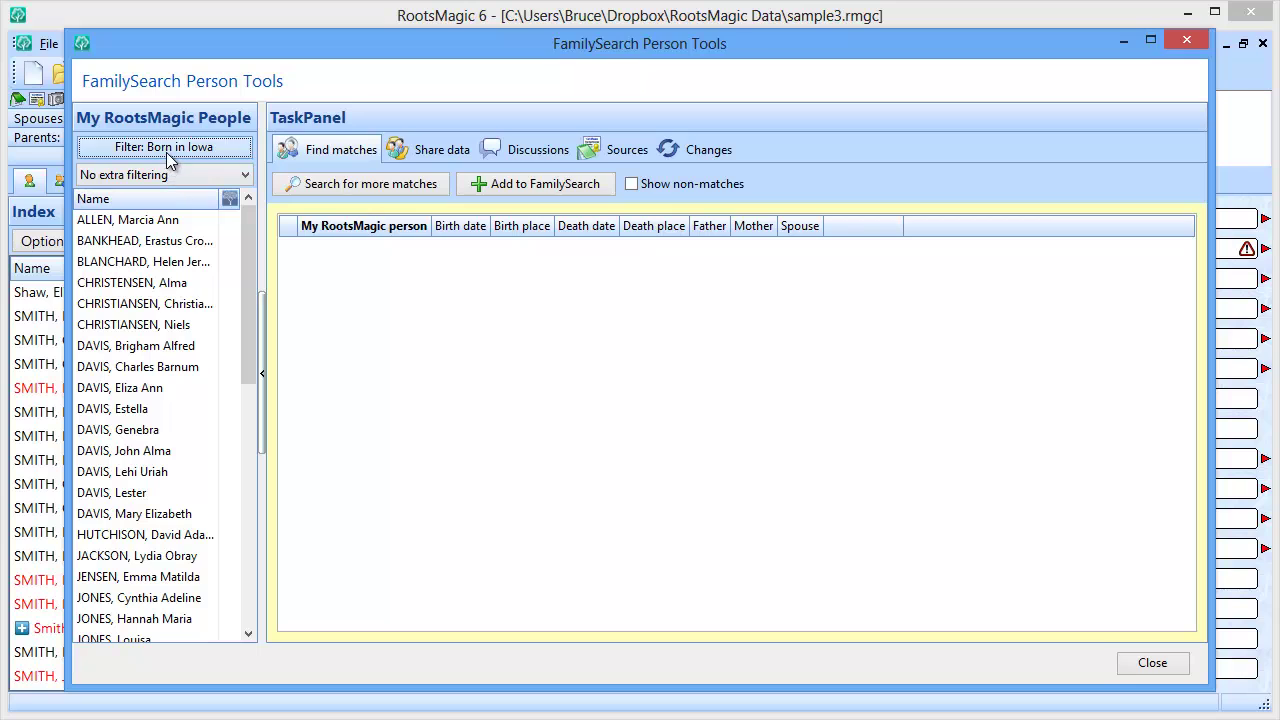
click(552, 335)
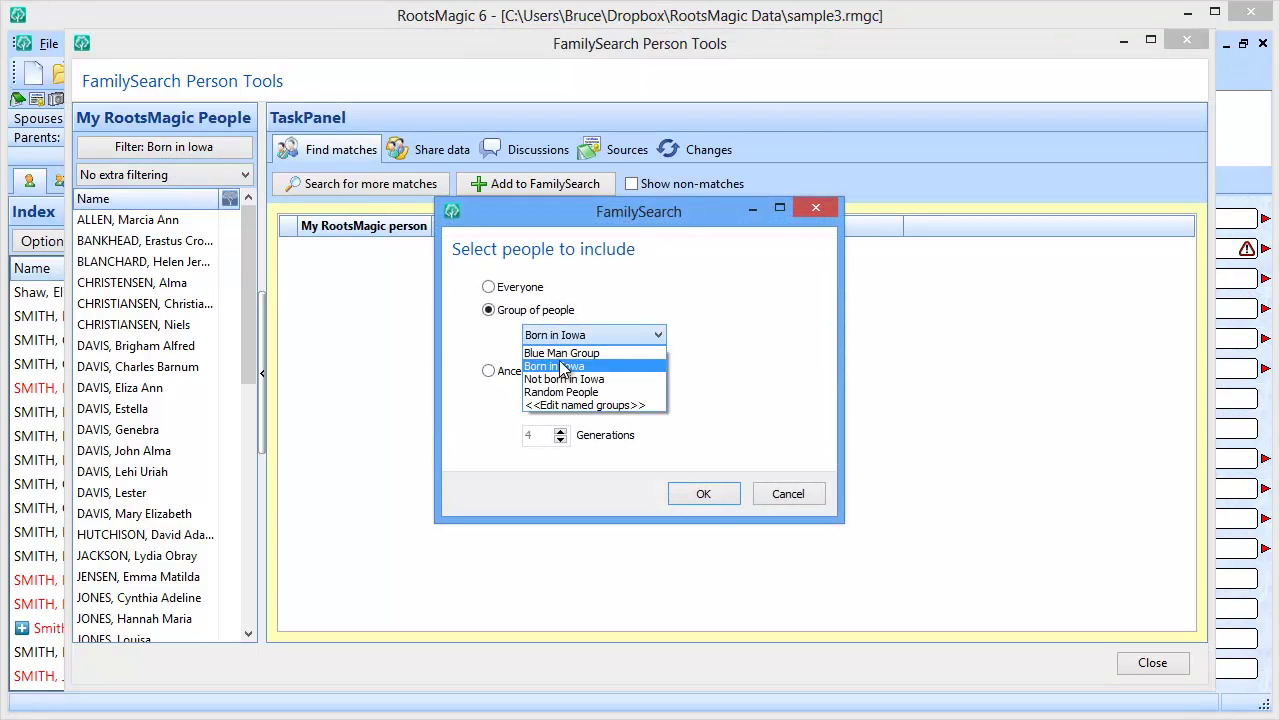
click(558, 355)
click(700, 494)
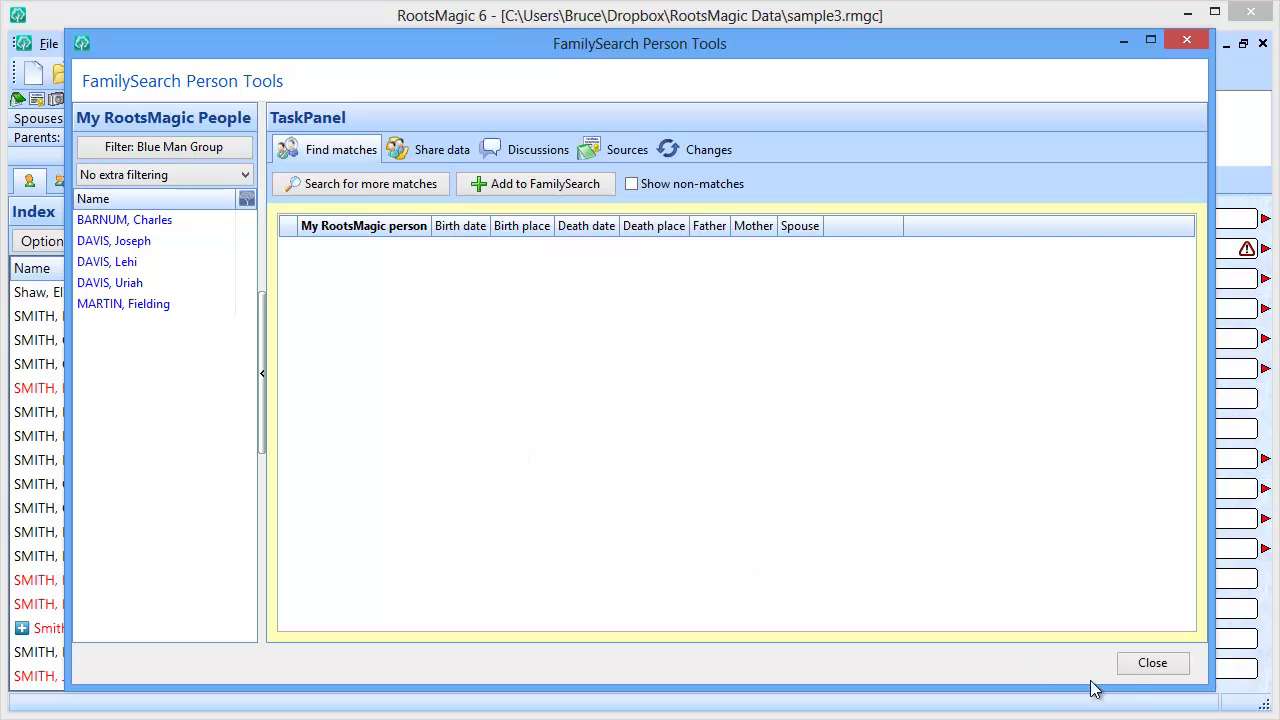
click(1151, 662)
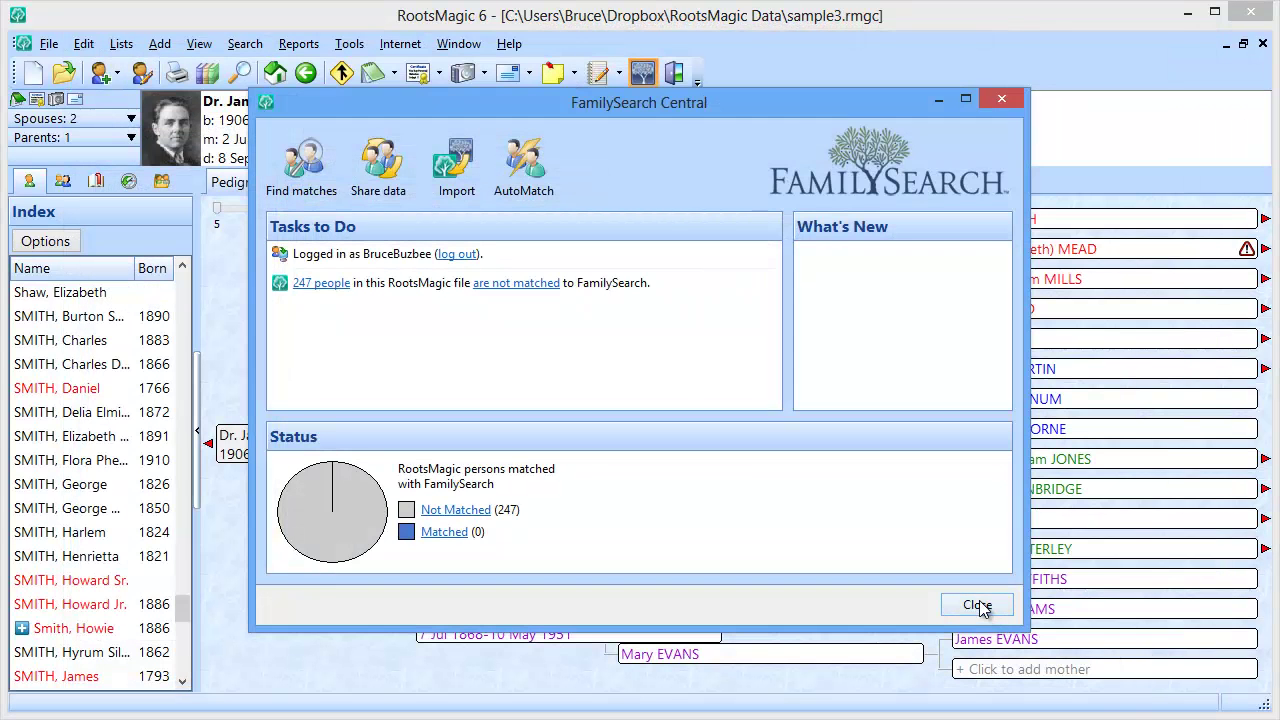
Close FamilySearch Central and color code the people in the Blue Man Group named group red.
click(978, 606)
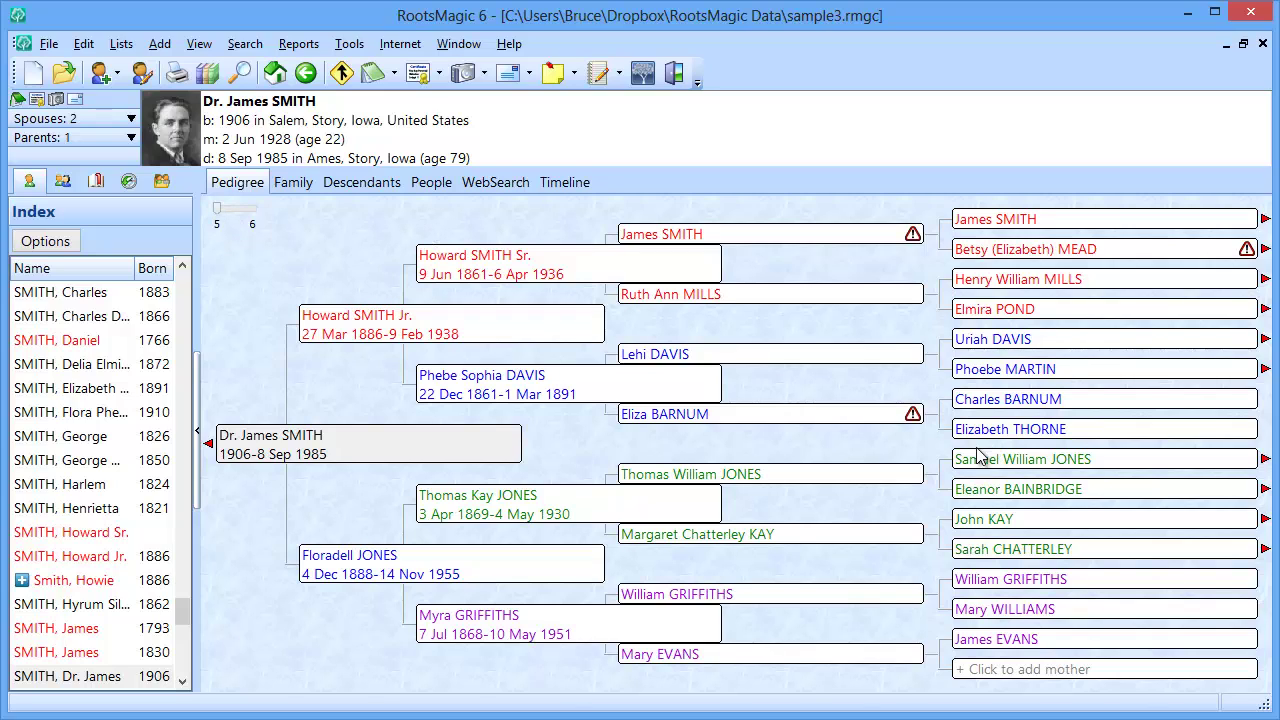
click(340, 48)
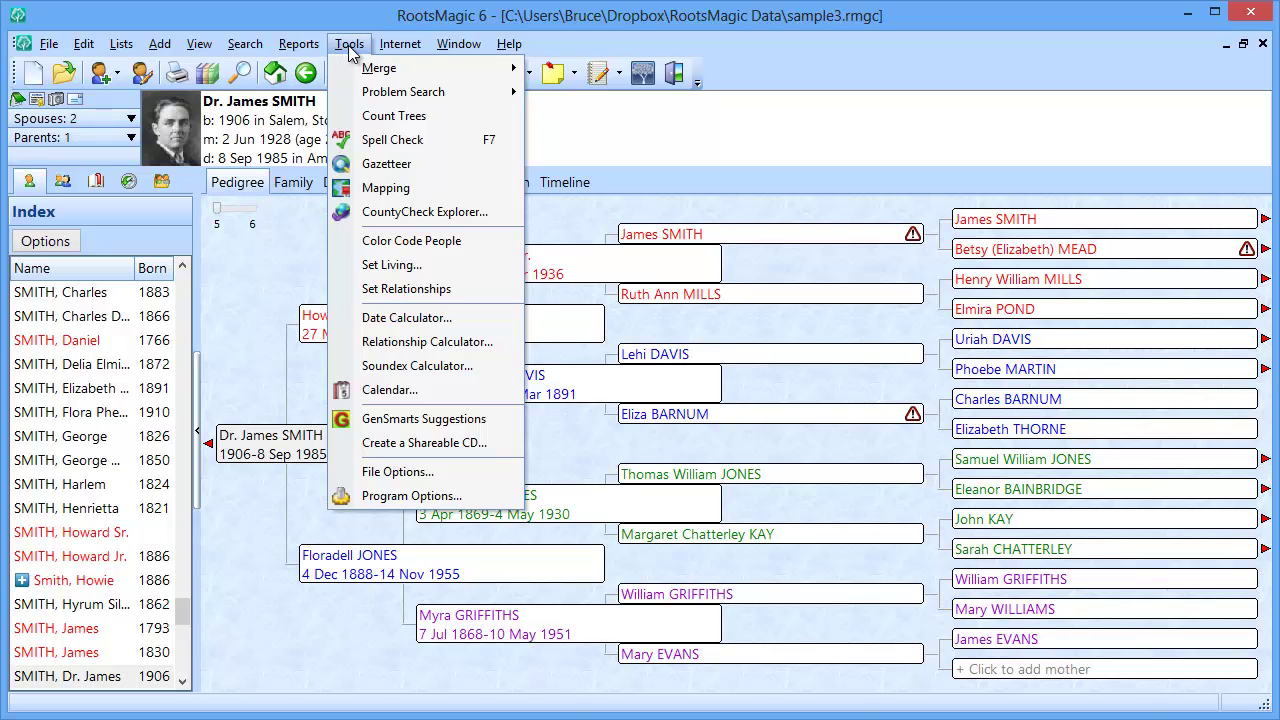
click(407, 248)
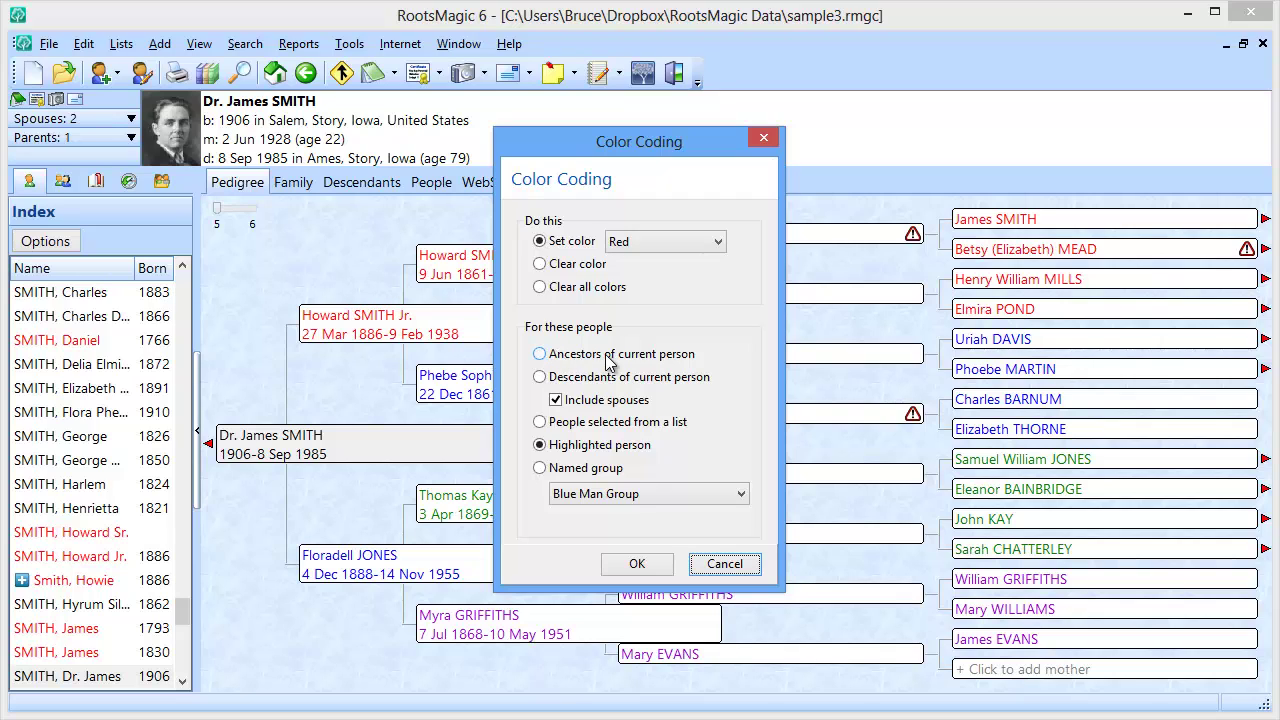
click(558, 470)
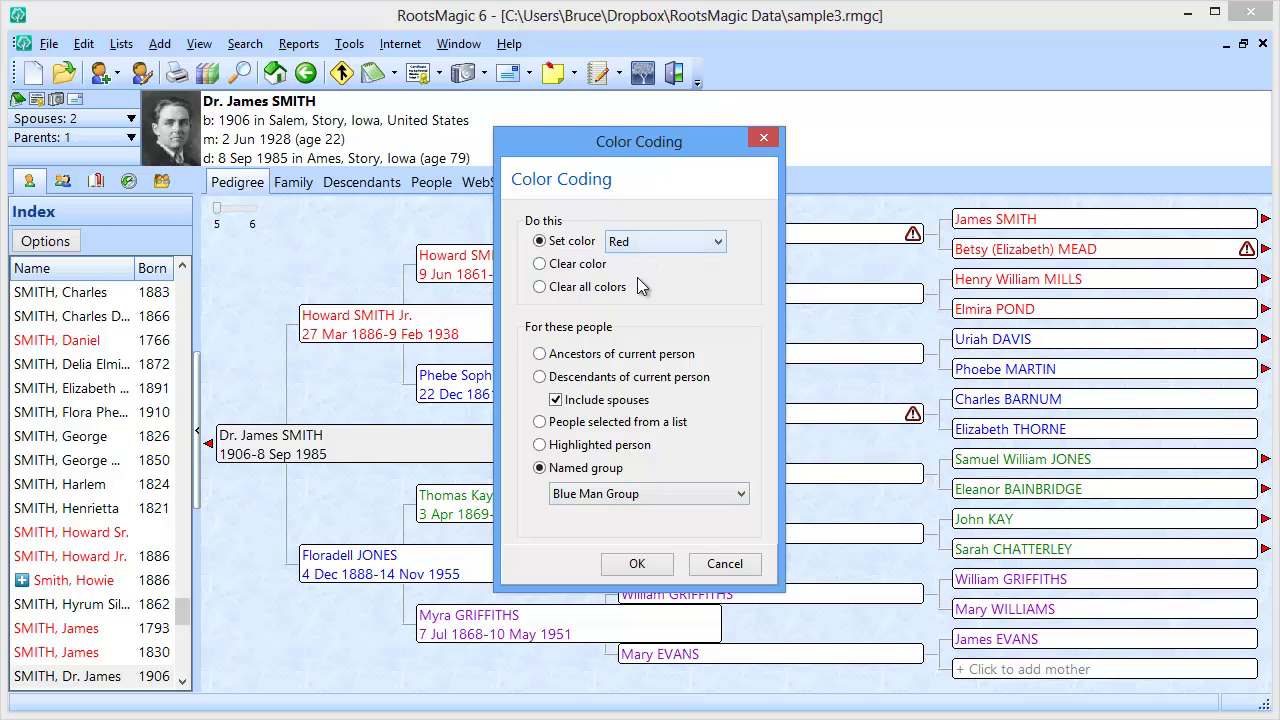
click(630, 494)
click(632, 498)
click(647, 566)
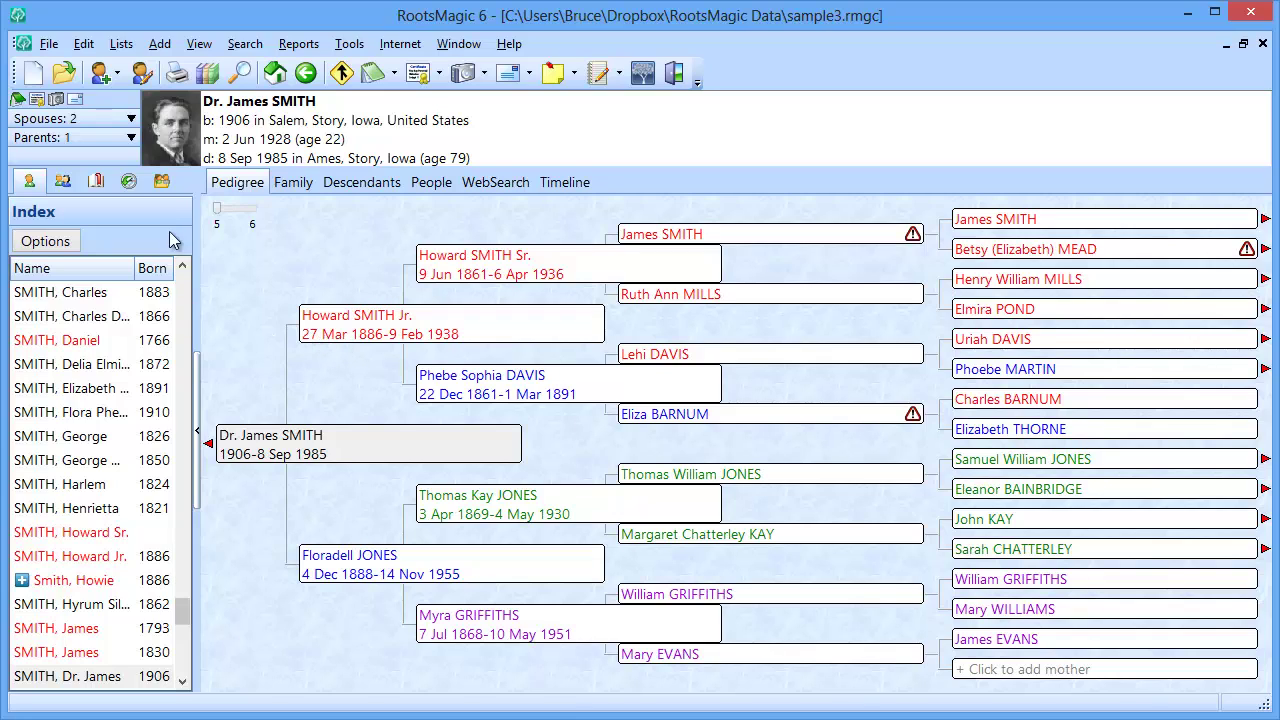
Show the members of the Blue Man Group in the Groups list beside the pedigree.
click(161, 181)
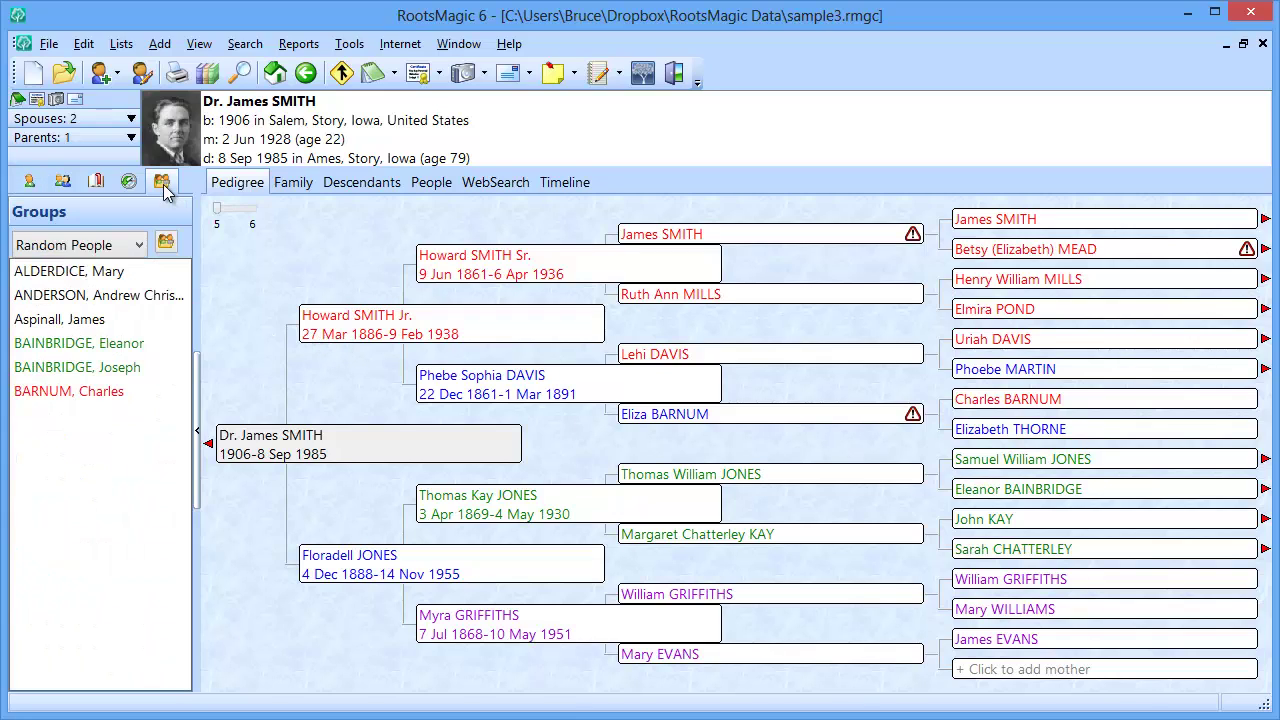
click(100, 247)
click(83, 269)
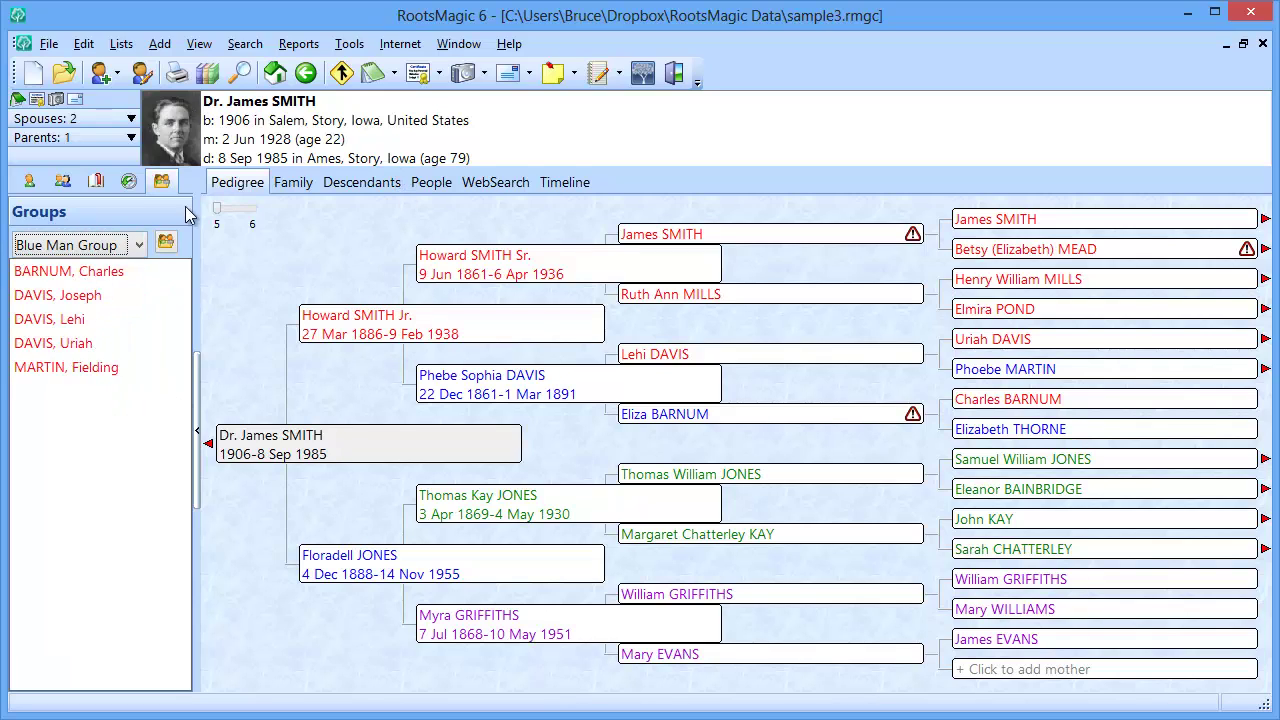
Open the named groups manager, view which people are selected for the Blue Man Group, and cancel without changes.
click(167, 244)
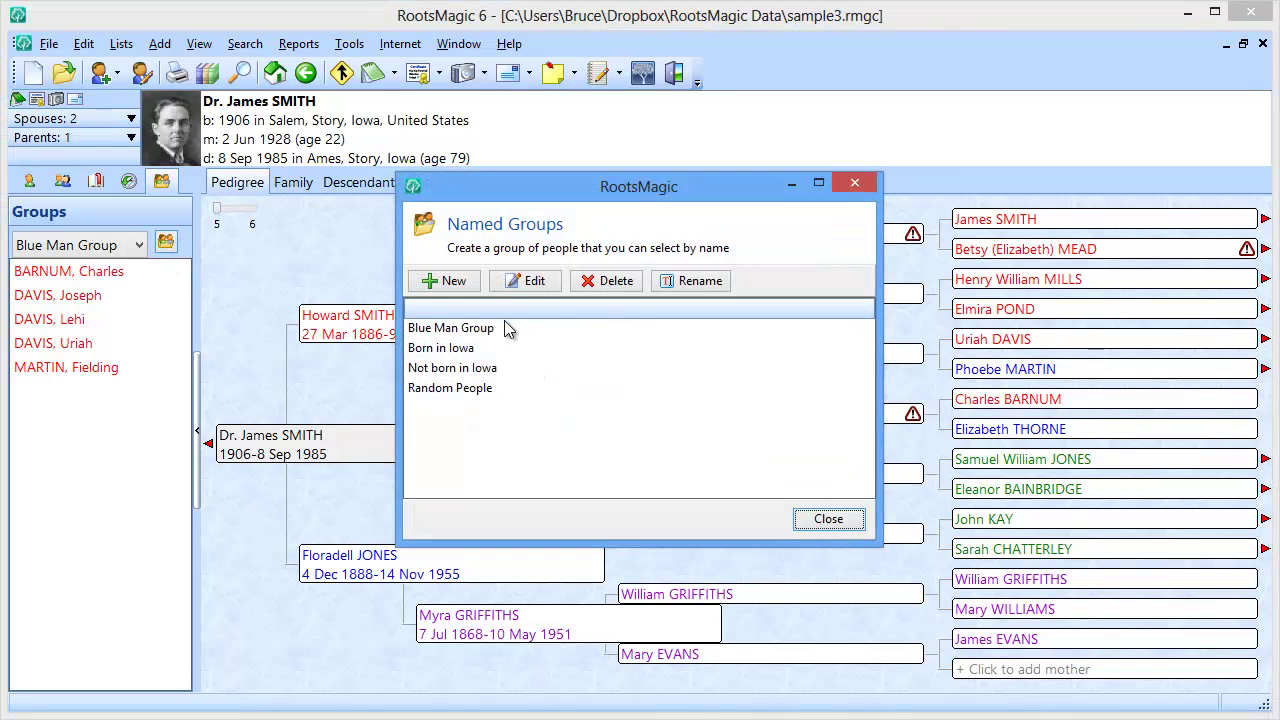
click(458, 336)
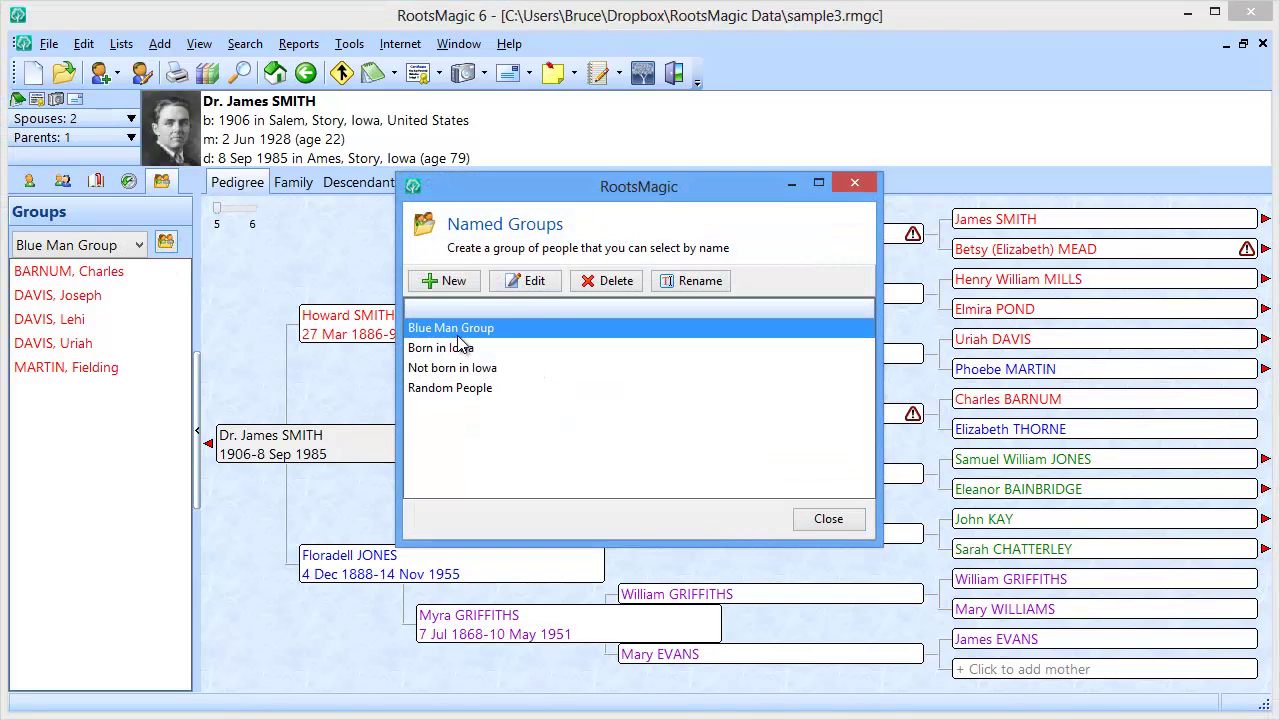
click(528, 284)
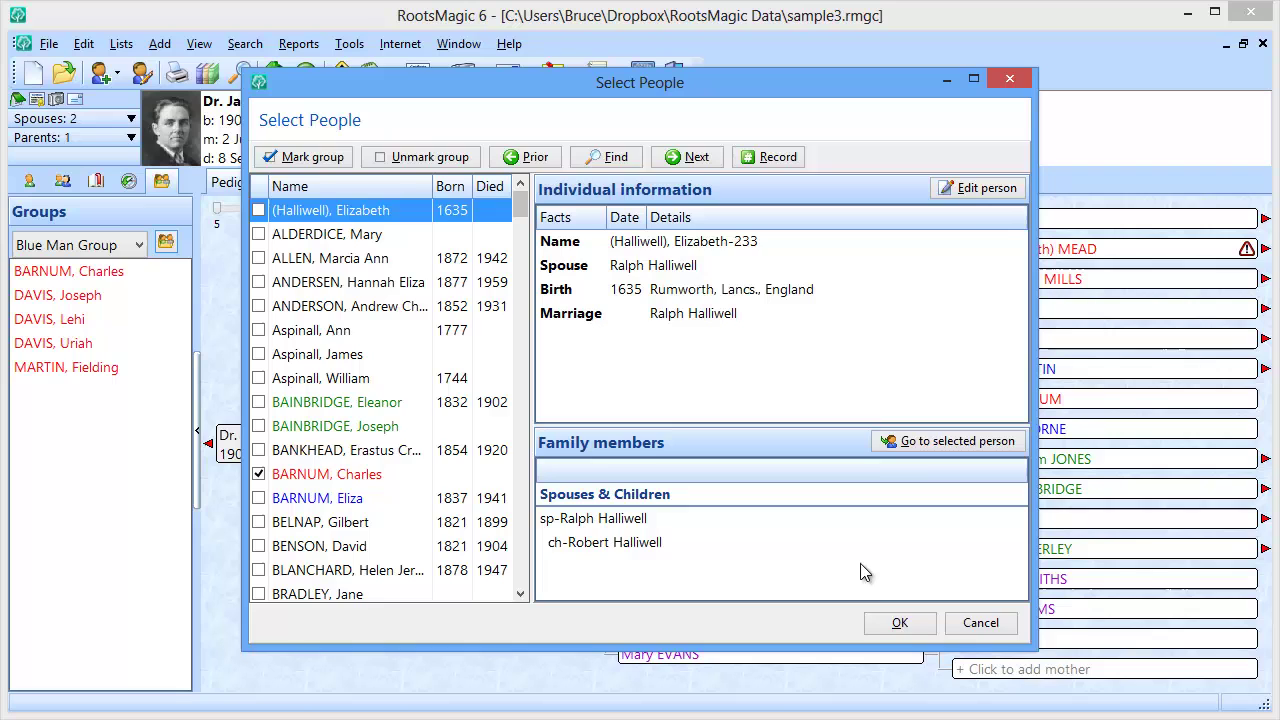
click(980, 622)
Rename the Blue Man Group to Red Man Group and close the named groups manager.
click(667, 283)
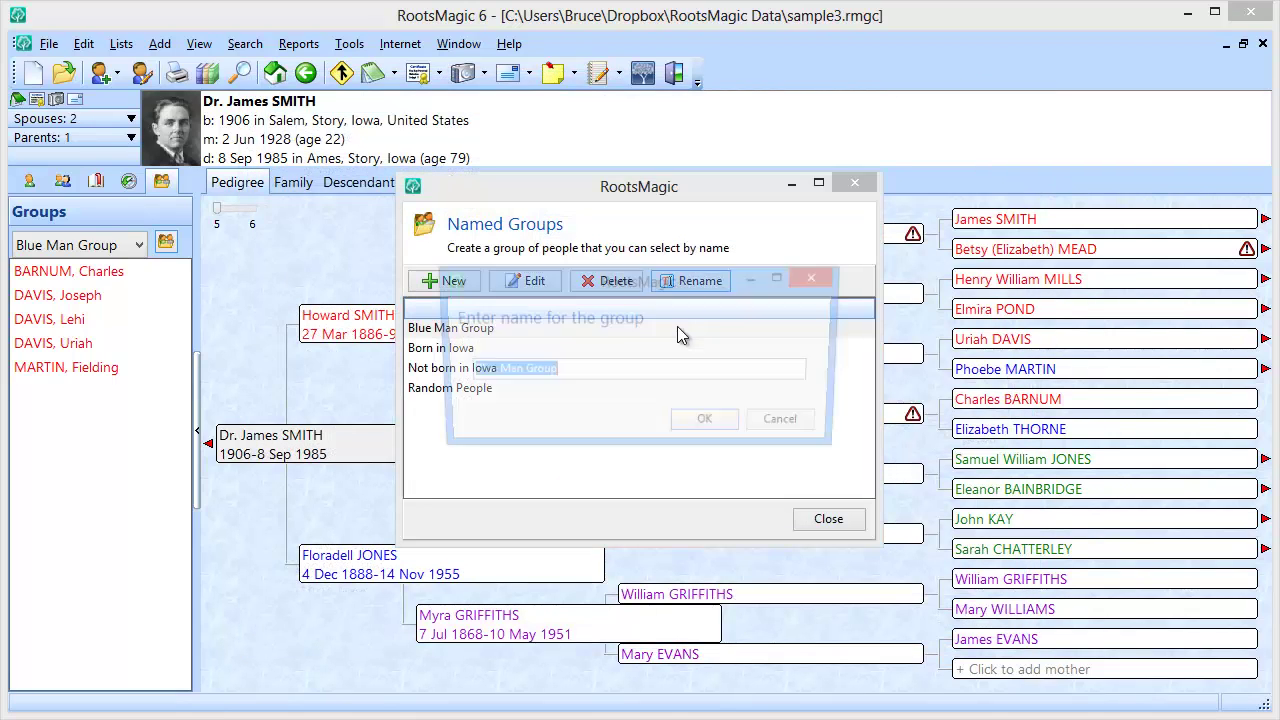
key(Home)
key(Delete)
key(Delete)
key(Delete)
key(Delete)
key(Delete)
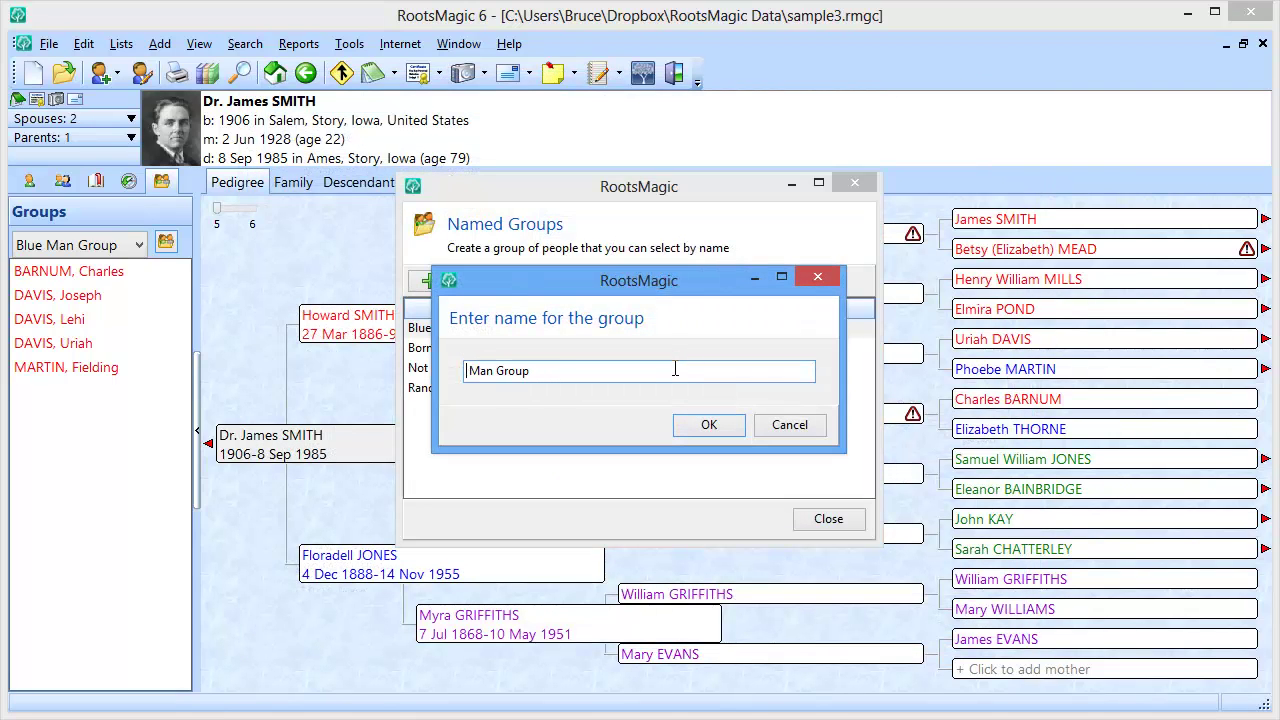
text(Red)
key(Return)
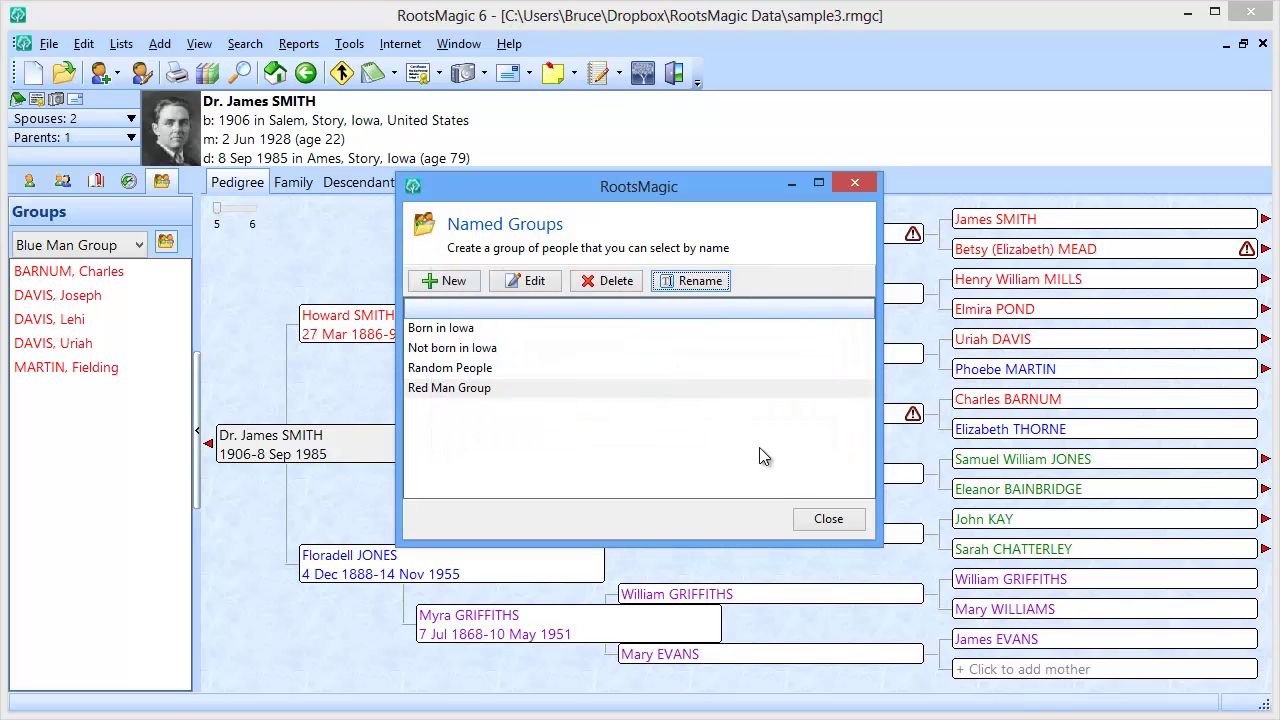
click(836, 519)
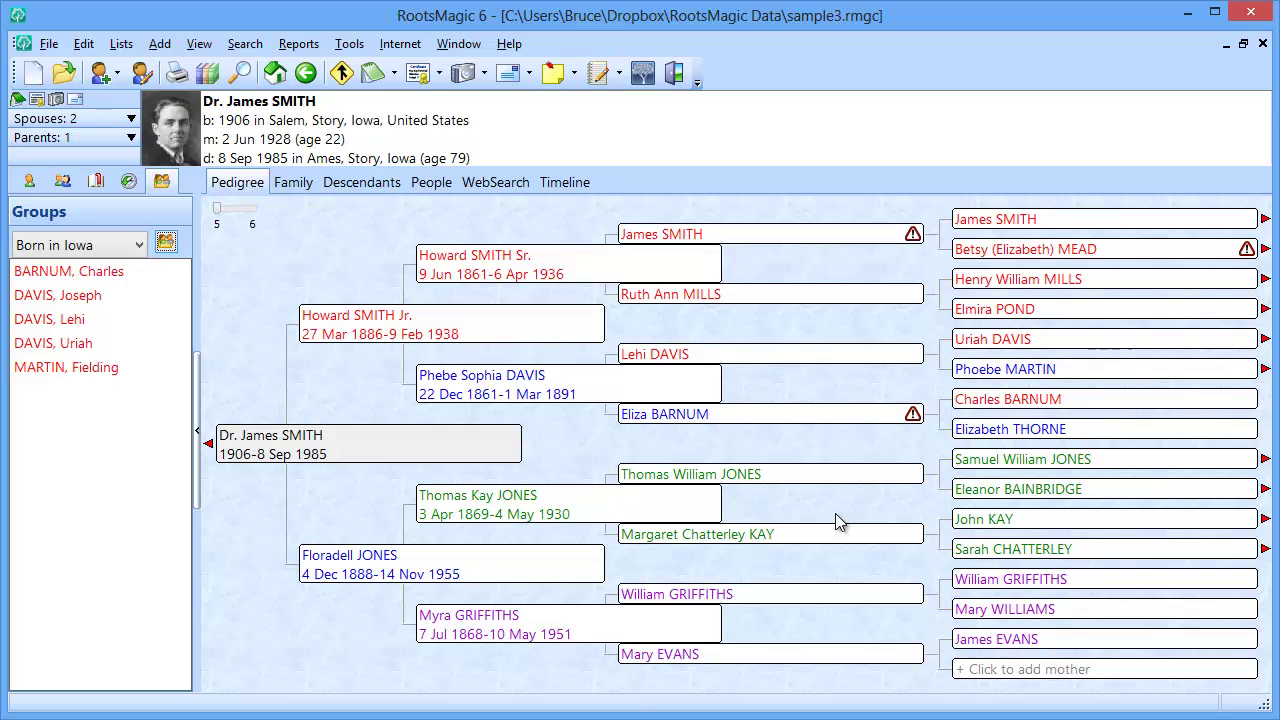